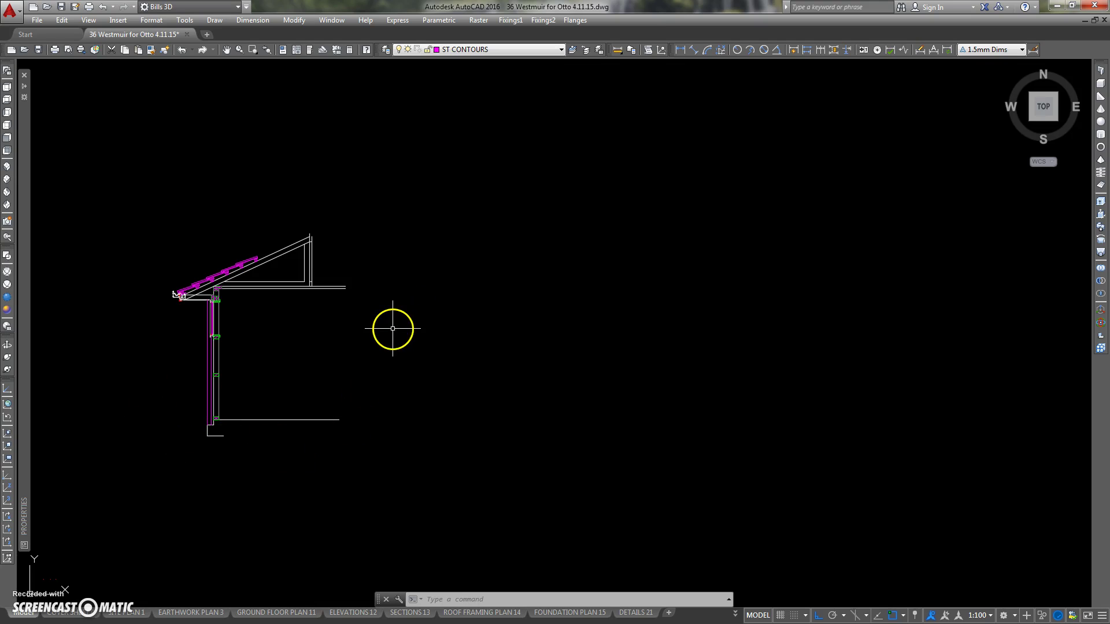
# Pan and zoom around the sheet toward the building sections.
pyautogui.scroll(-4, 418, 322)
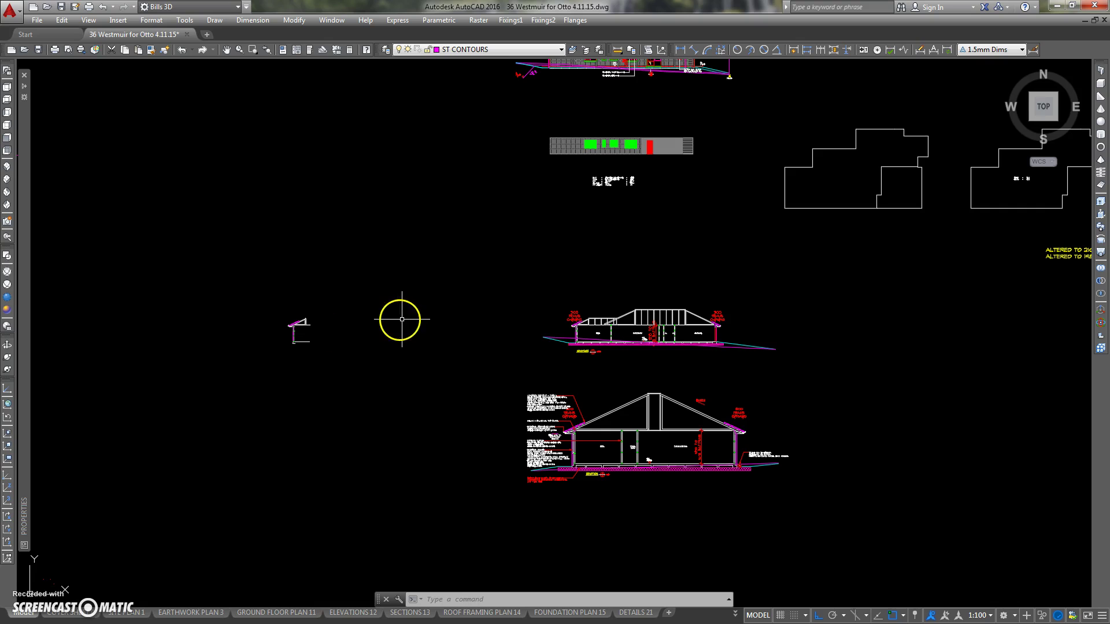
pyautogui.scroll(-1, 340, 366)
pyautogui.scroll(2, 371, 310)
pyautogui.moveTo(372, 310); pyautogui.dragTo(366, 401, button='middle')
pyautogui.scroll(-6, 378, 372)
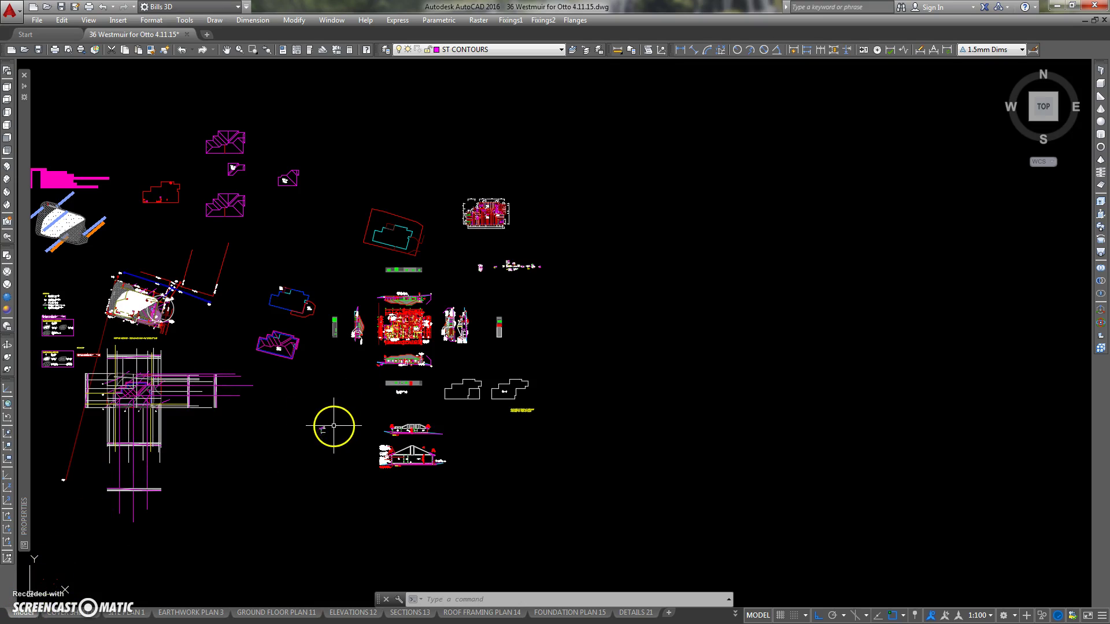
pyautogui.scroll(5, 343, 424)
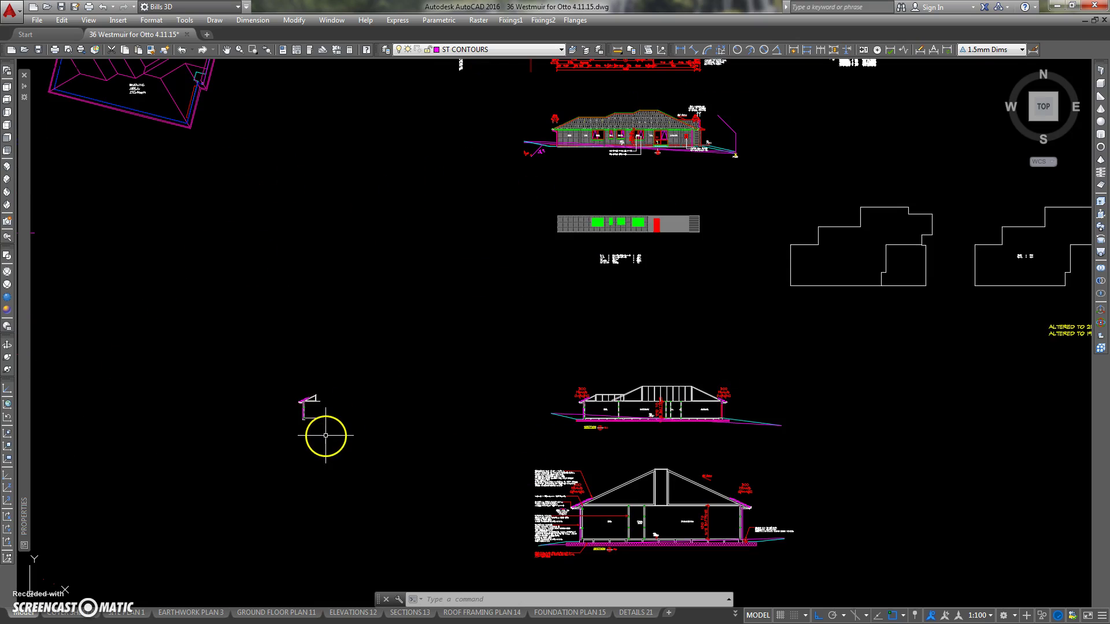
pyautogui.moveTo(337, 422); pyautogui.dragTo(322, 363, button='middle')
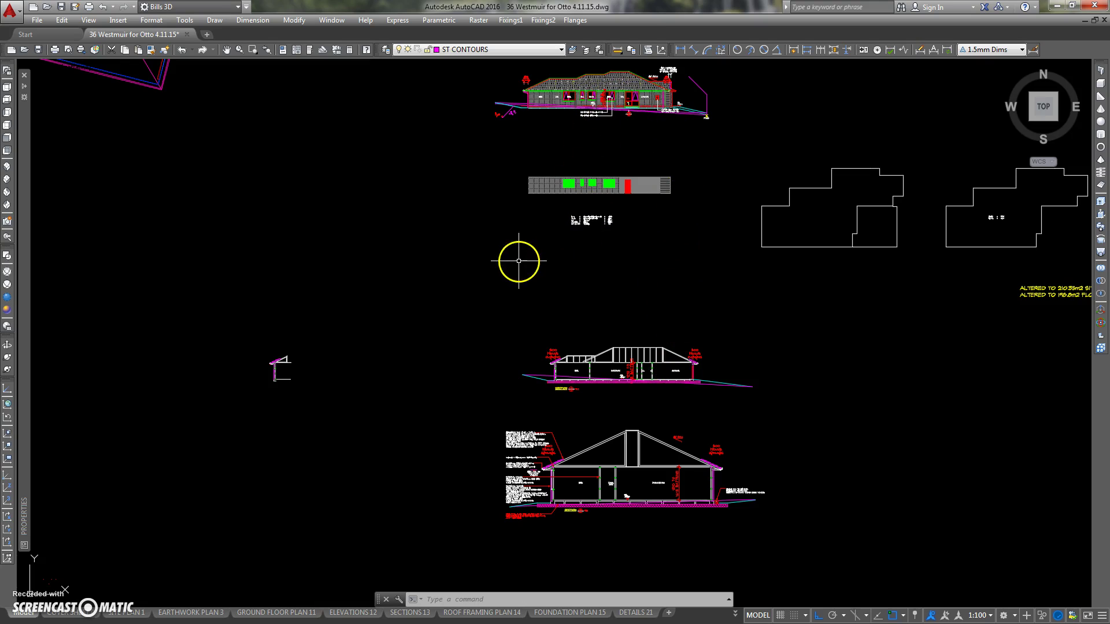
pyautogui.scroll(3, 684, 382)
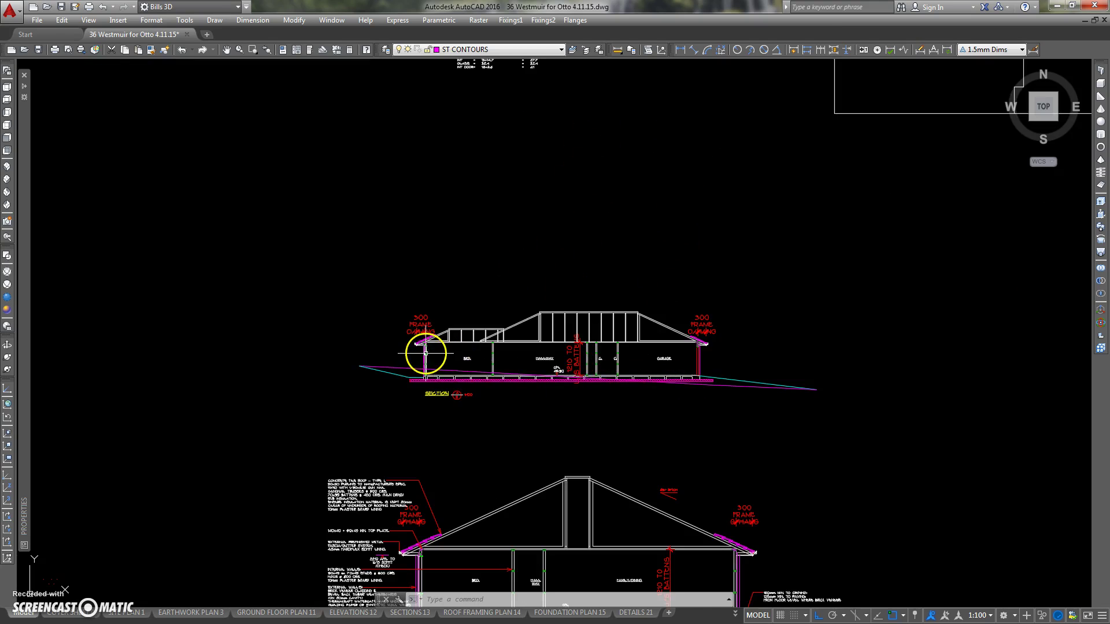
pyautogui.scroll(3, 430, 346)
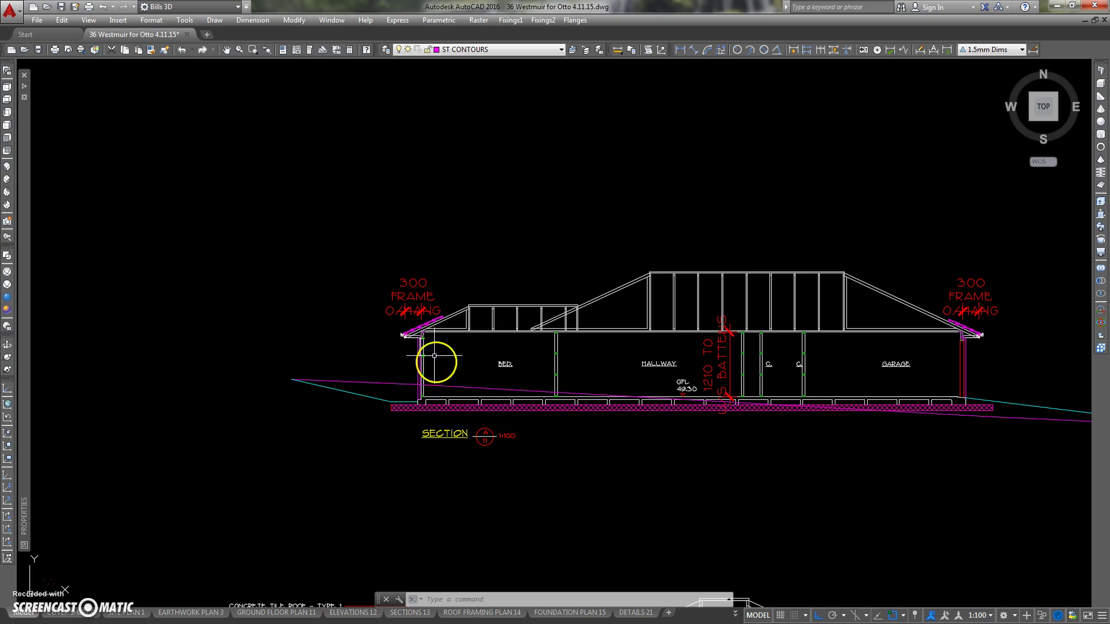
pyautogui.scroll(-5, 439, 317)
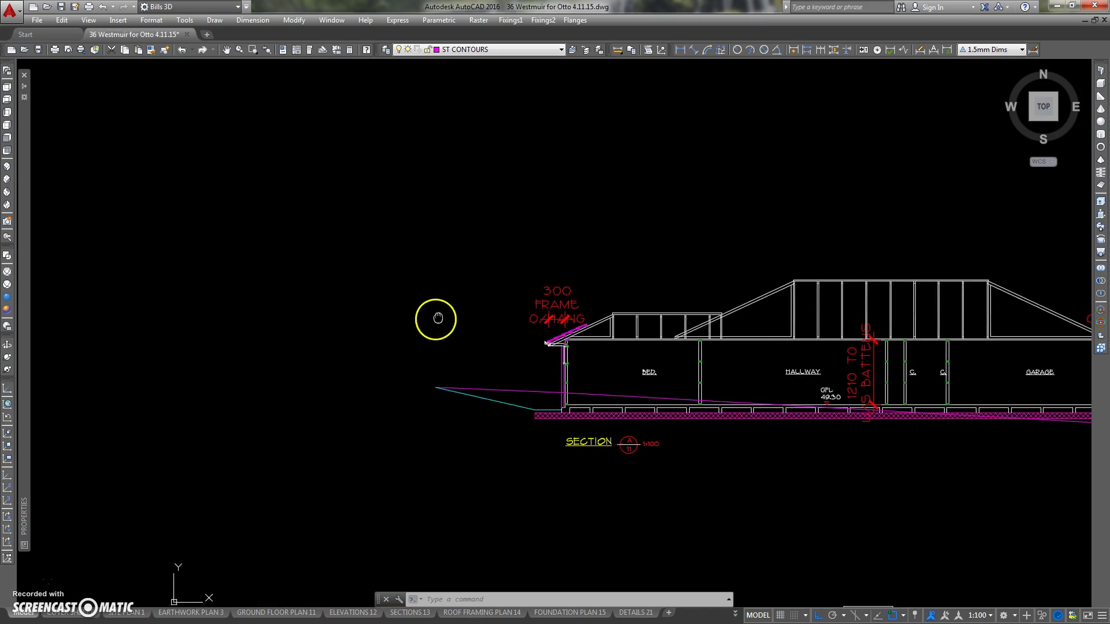
pyautogui.scroll(9, 332, 297)
# Centre the eave detail in view and run -W (WBLOCK) to open Create Drawing File.
pyautogui.moveTo(305, 307); pyautogui.dragTo(372, 319, button='middle')
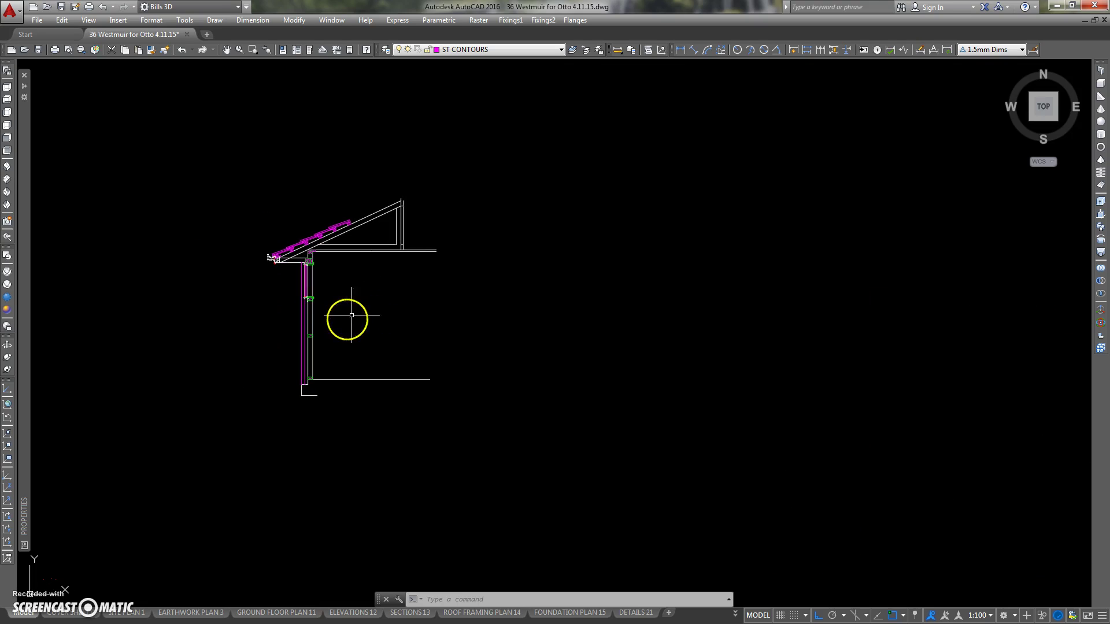
pyautogui.moveTo(362, 280); pyautogui.dragTo(361, 304, button='middle')
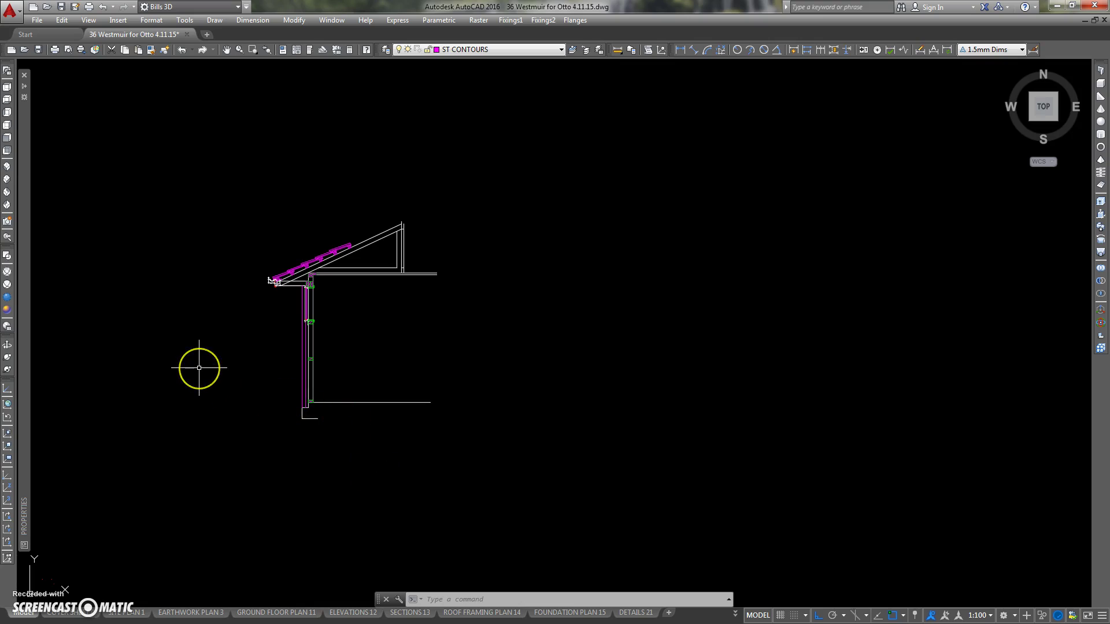
pyautogui.write('-W')
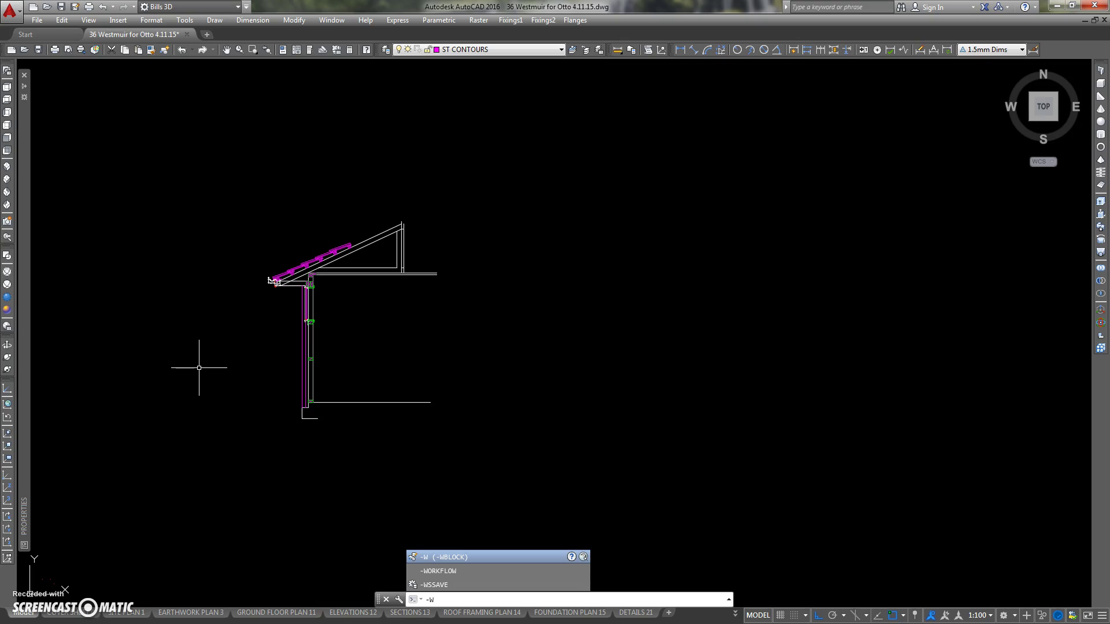
pyautogui.press('Return')
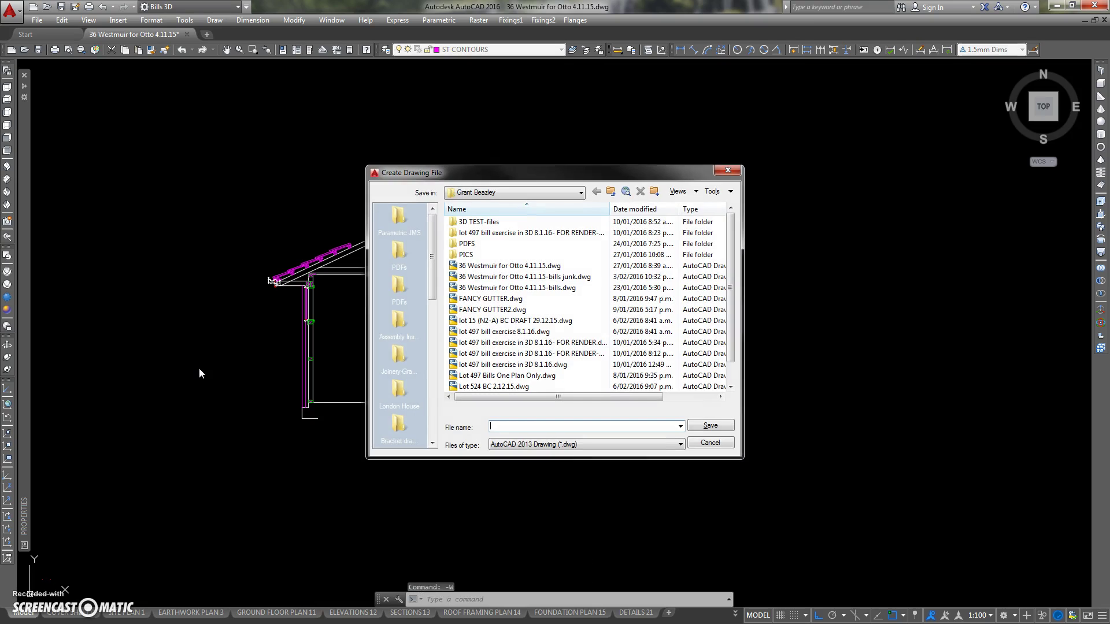
# Create a new folder named Autocad LT inside CAD > Bills Cad.
pyautogui.click(611, 193)
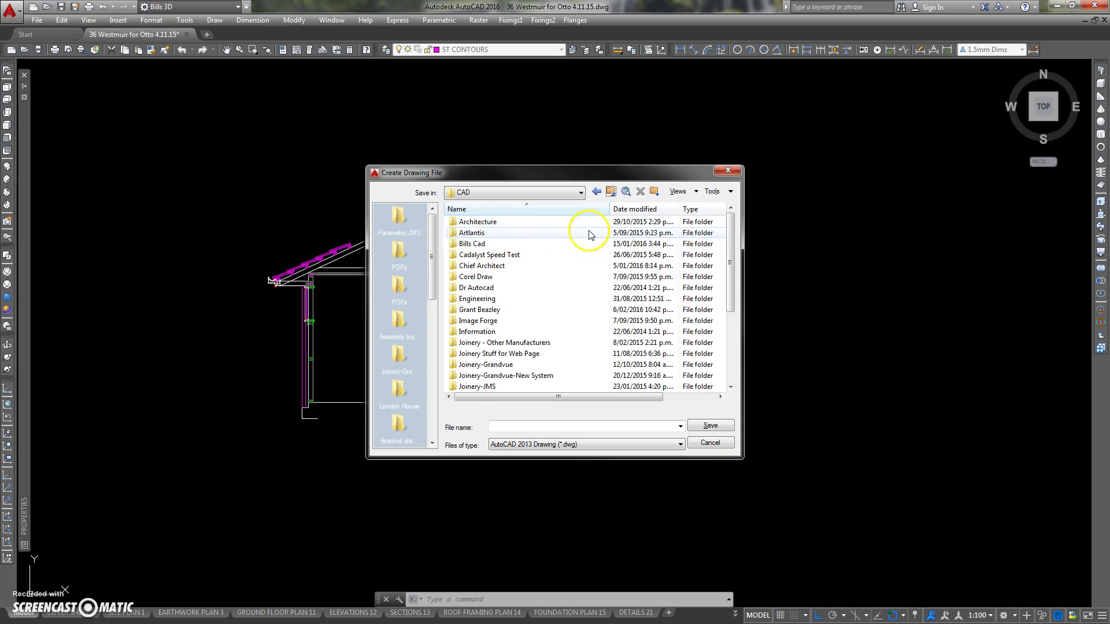
pyautogui.doubleClick(483, 243)
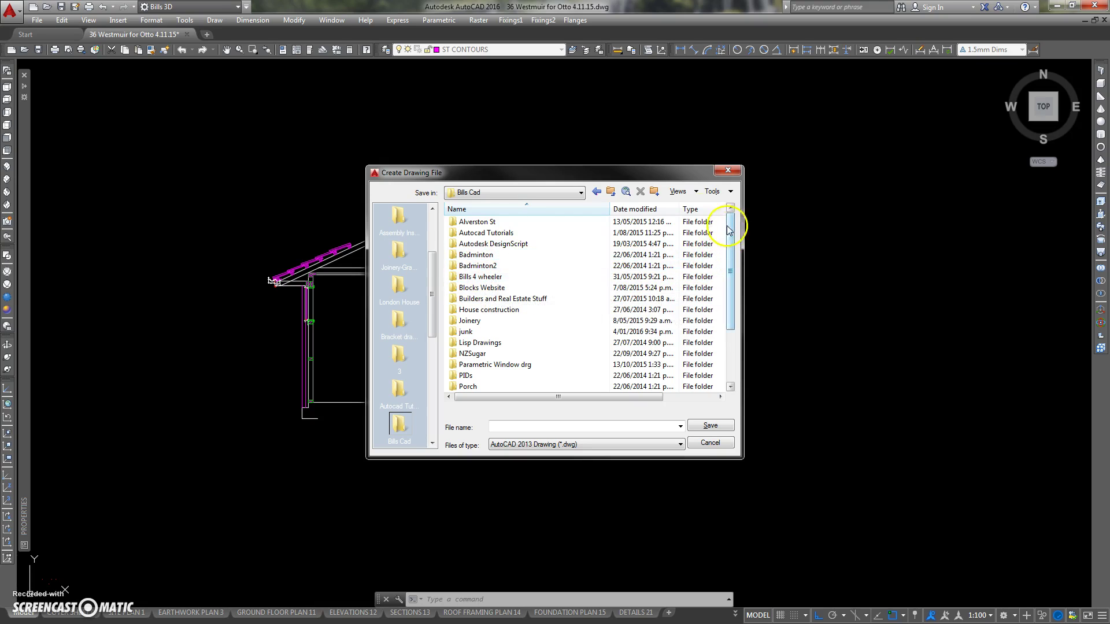
pyautogui.click(654, 193)
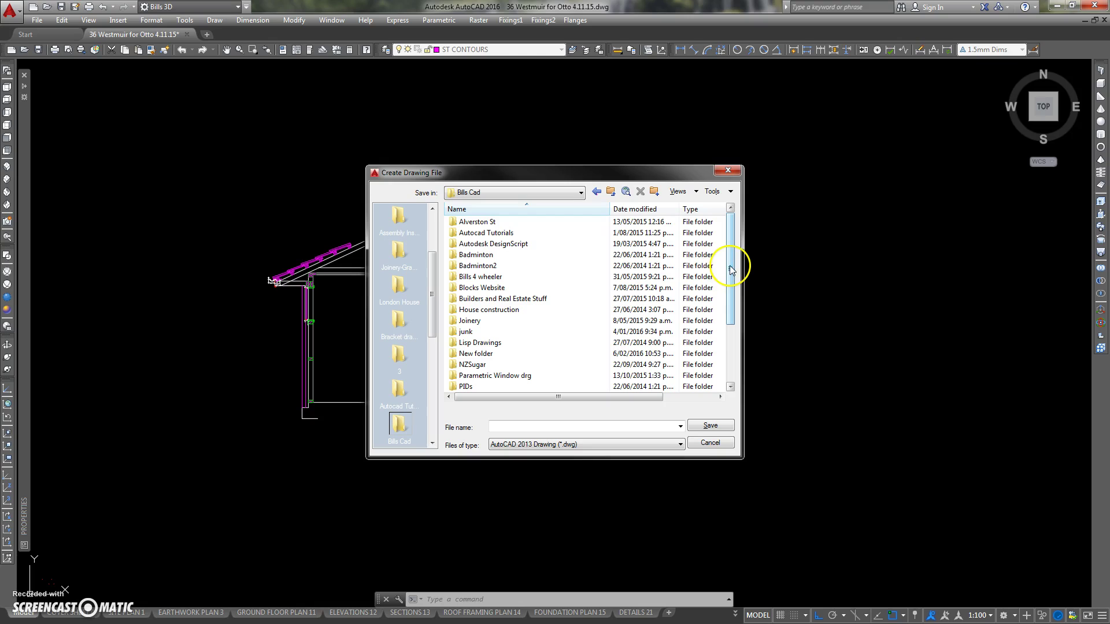
pyautogui.moveTo(732, 267); pyautogui.dragTo(733, 319)
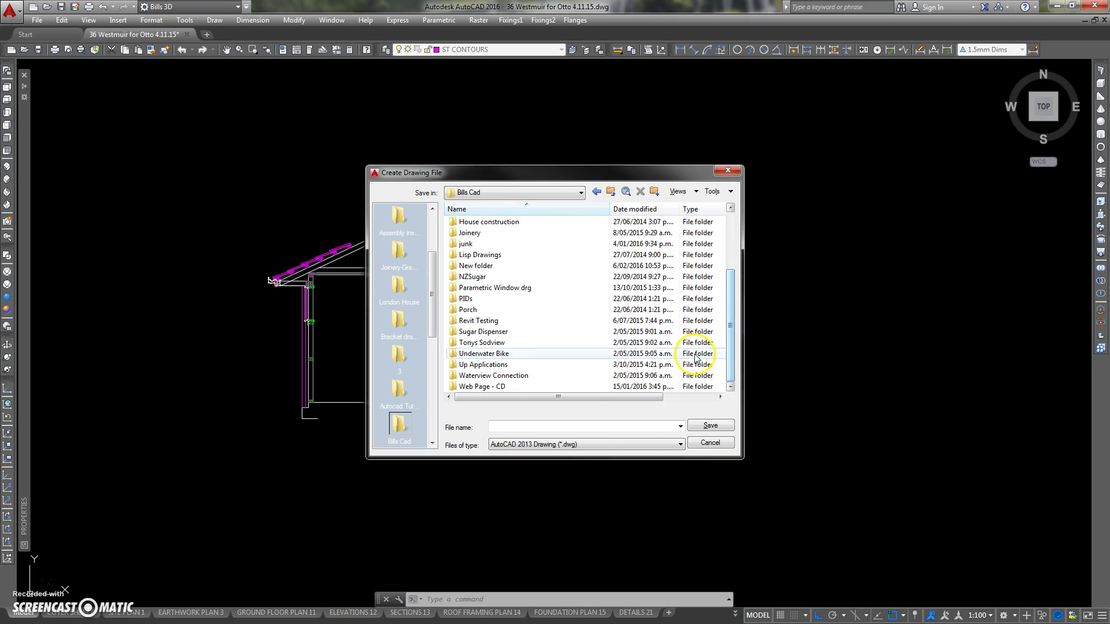
pyautogui.click(486, 267)
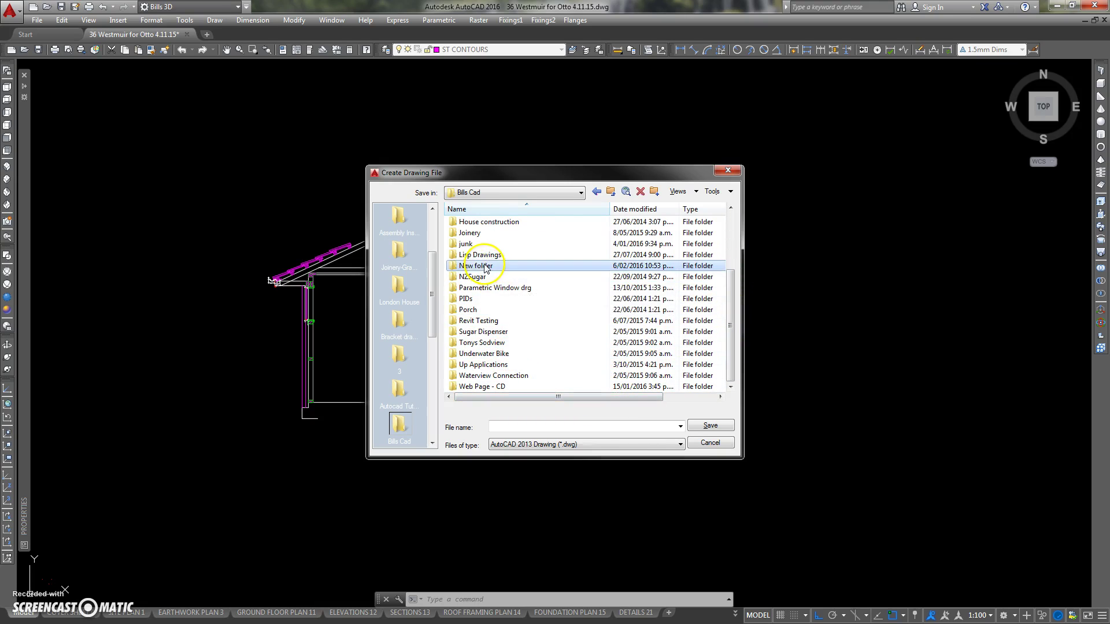
pyautogui.rightClick(489, 267)
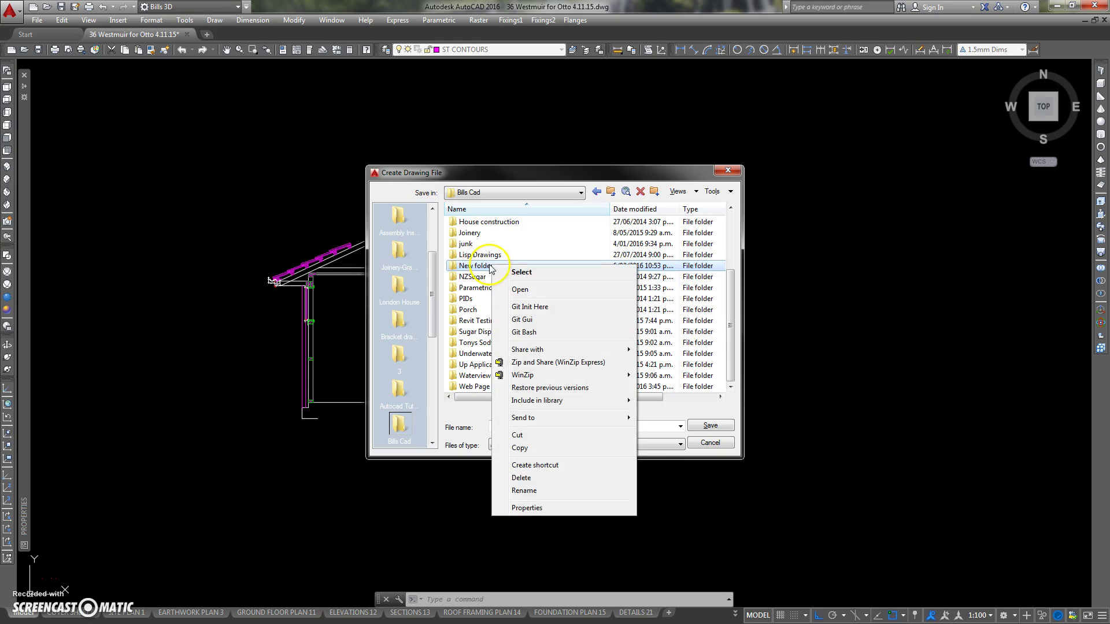
pyautogui.click(537, 490)
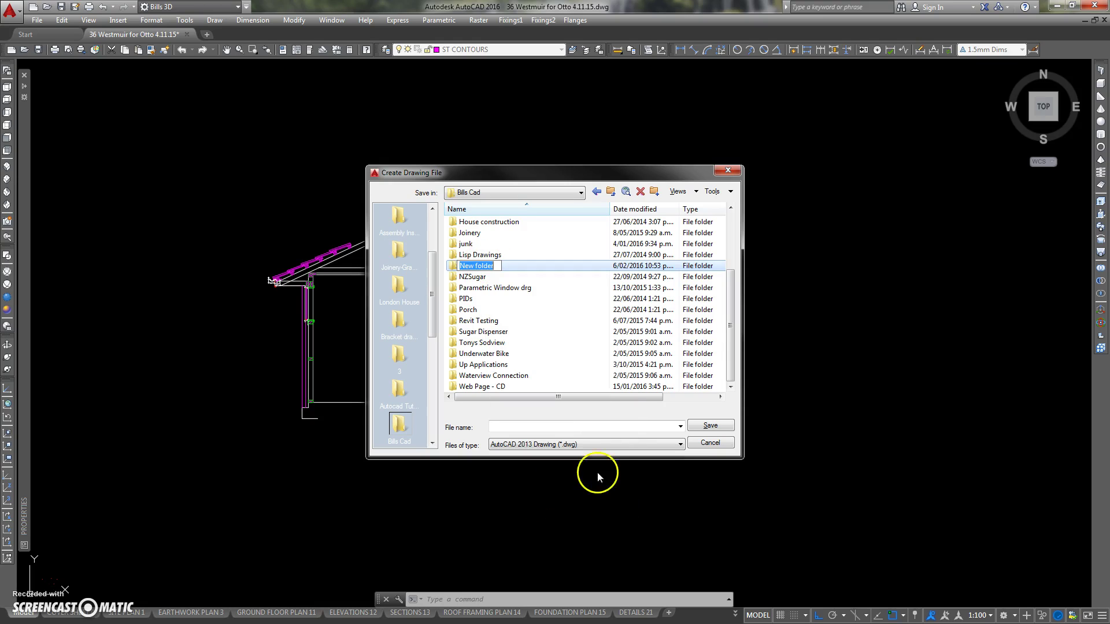
pyautogui.press('BackSpace')
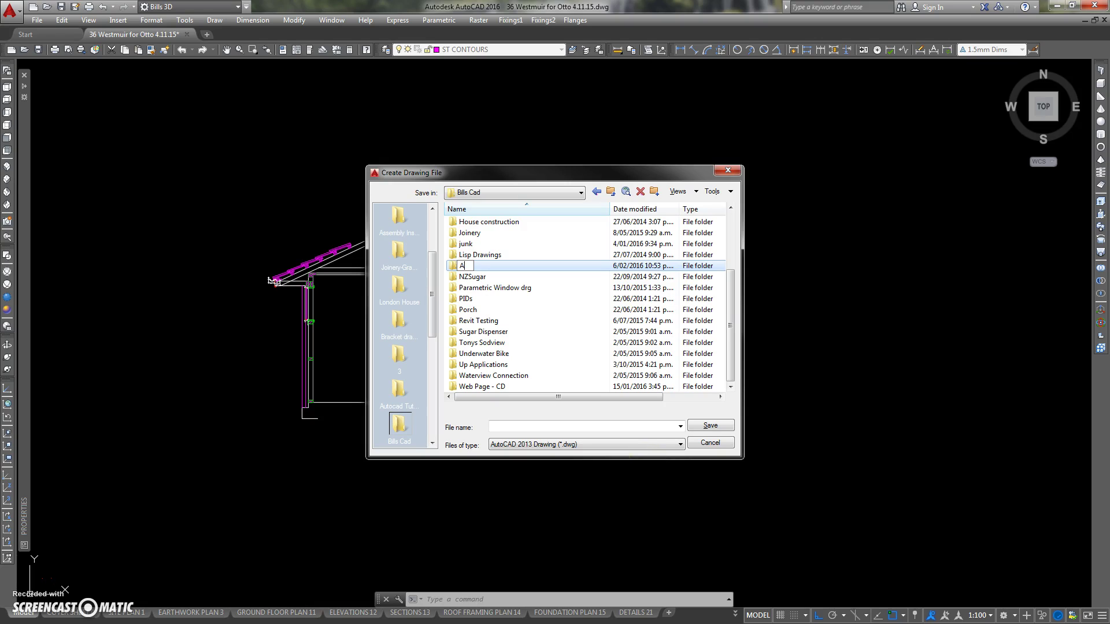
pyautogui.write('Autocad LT')
pyautogui.press('Return')
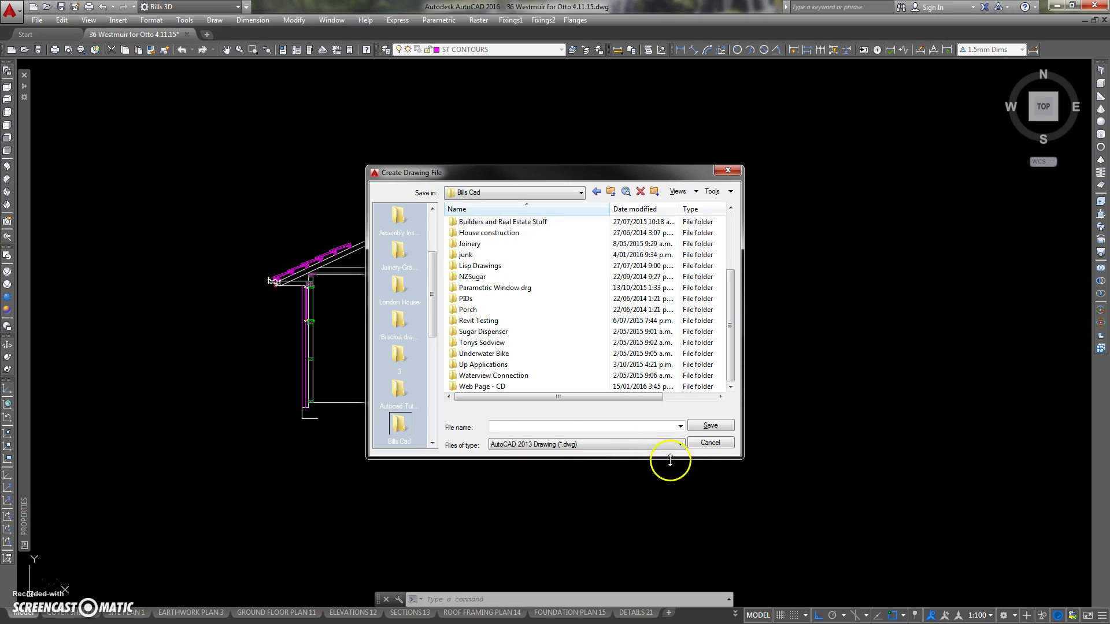
# Save the new drawing as Wall Section-Bricks and tile roof in the Autocad LT folder.
pyautogui.moveTo(729, 280); pyautogui.dragTo(743, 217)
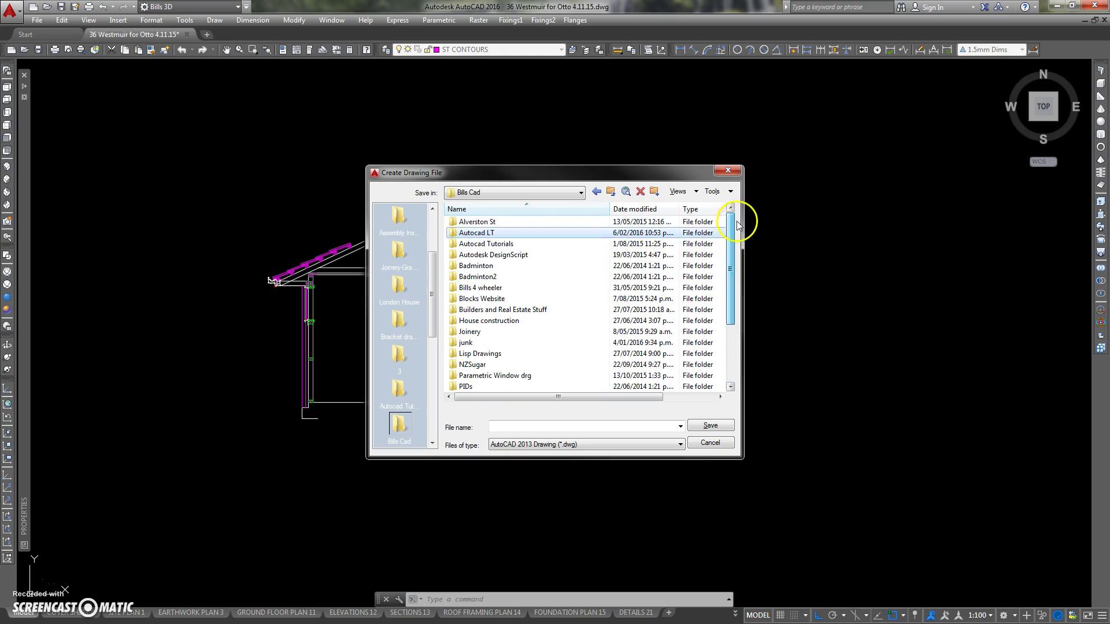
pyautogui.doubleClick(499, 233)
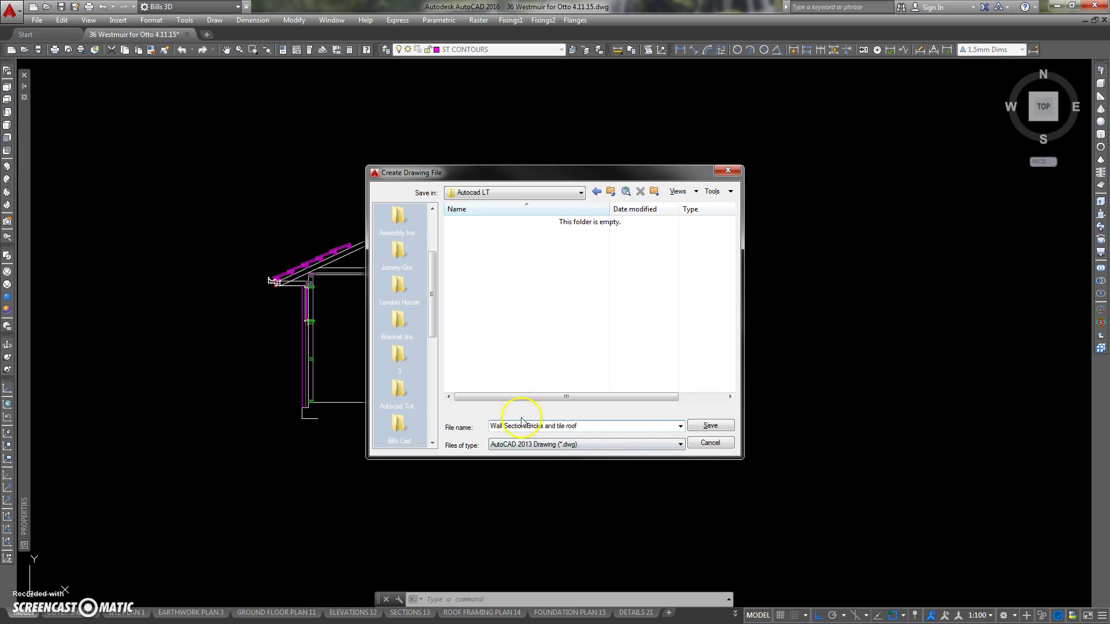
pyautogui.click(707, 426)
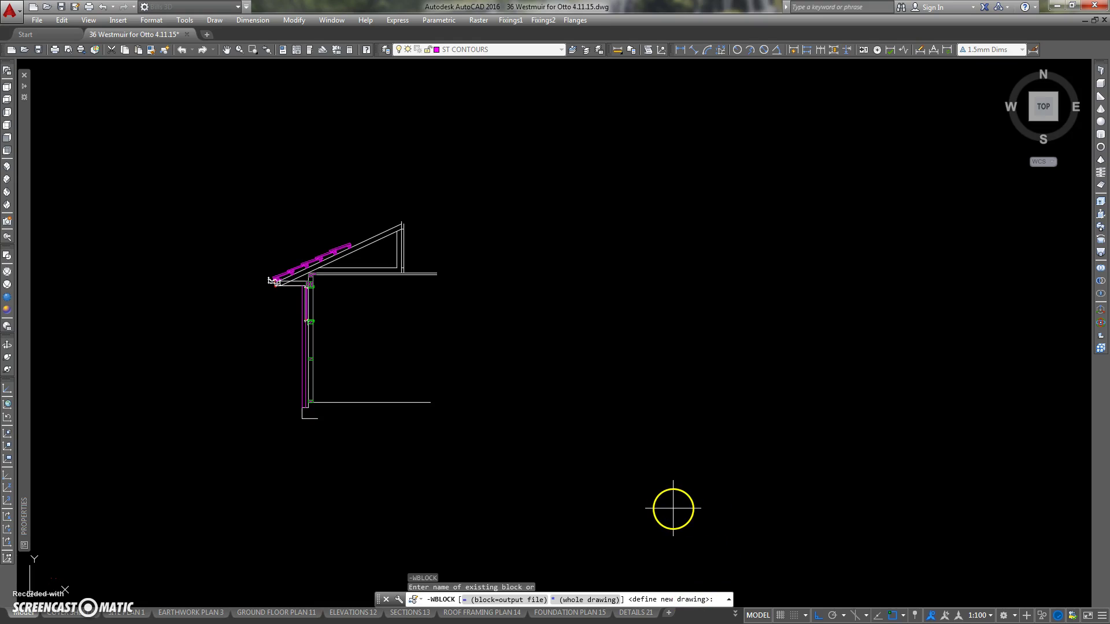
# Write the eave detail's 101 objects to the new drawing, based at its bottom-left corner.
pyautogui.press('Return')
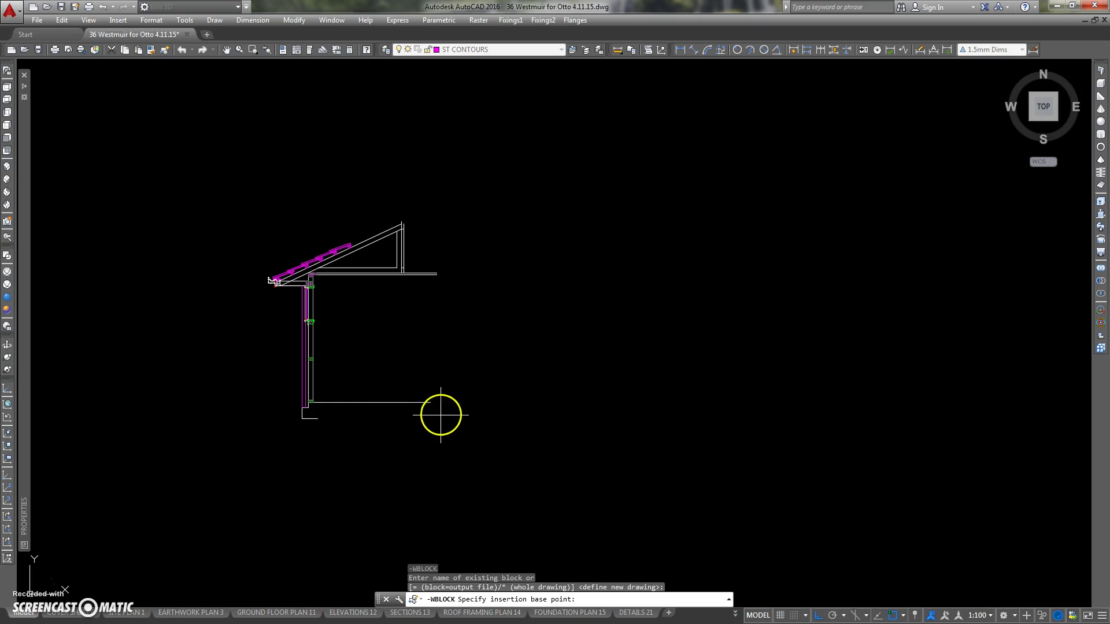
pyautogui.click(302, 418)
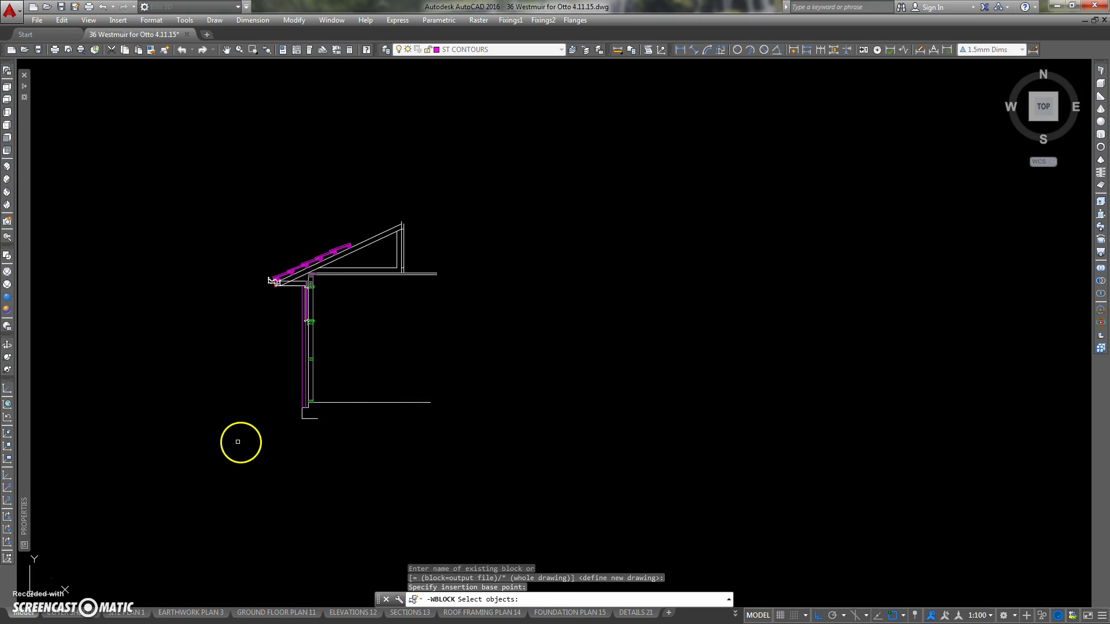
pyautogui.moveTo(238, 442); pyautogui.dragTo(469, 196)
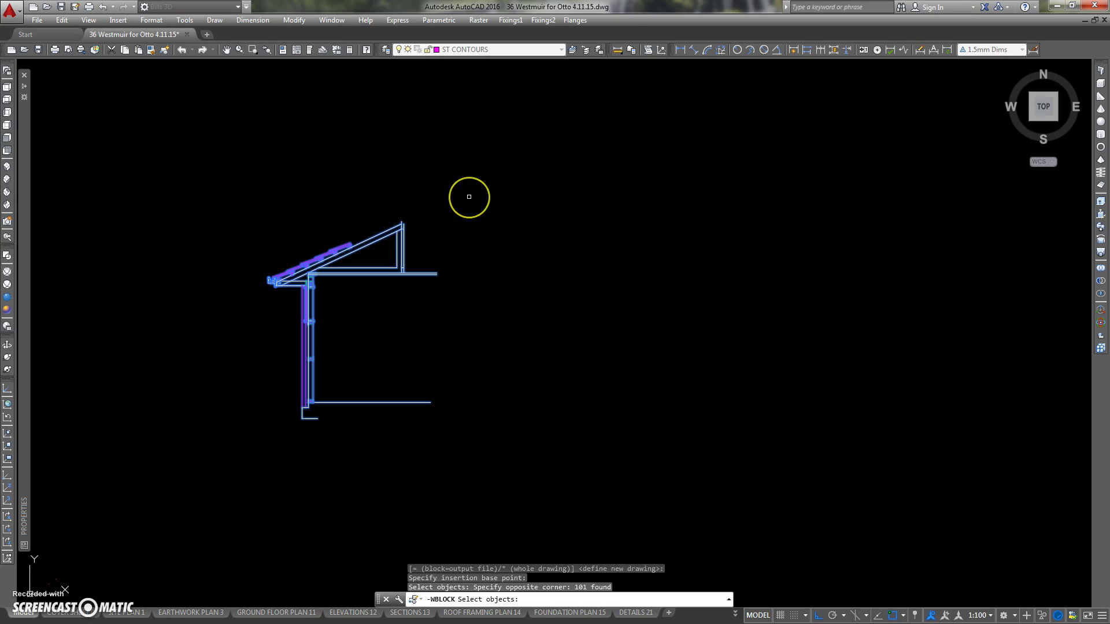
pyautogui.press('Return')
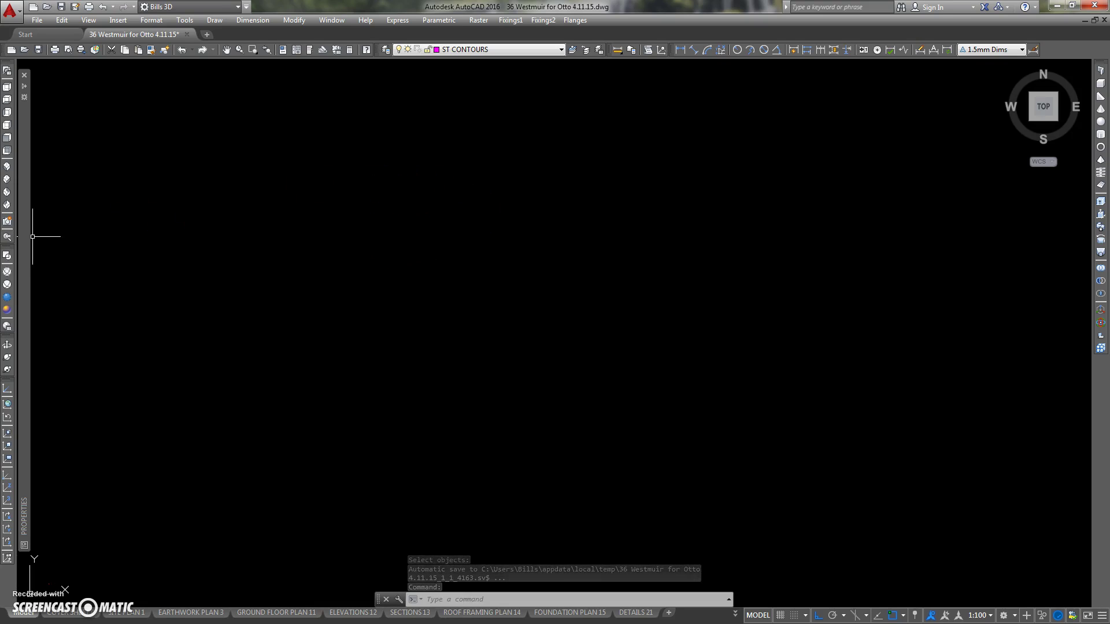
# In Explorer, browse to CAD > Bills Cad > Autocad LT and select Wall Section-Bricks and tile roof.dwg.
pyautogui.moveTo(0, 124); pyautogui.dragTo(541, 114)
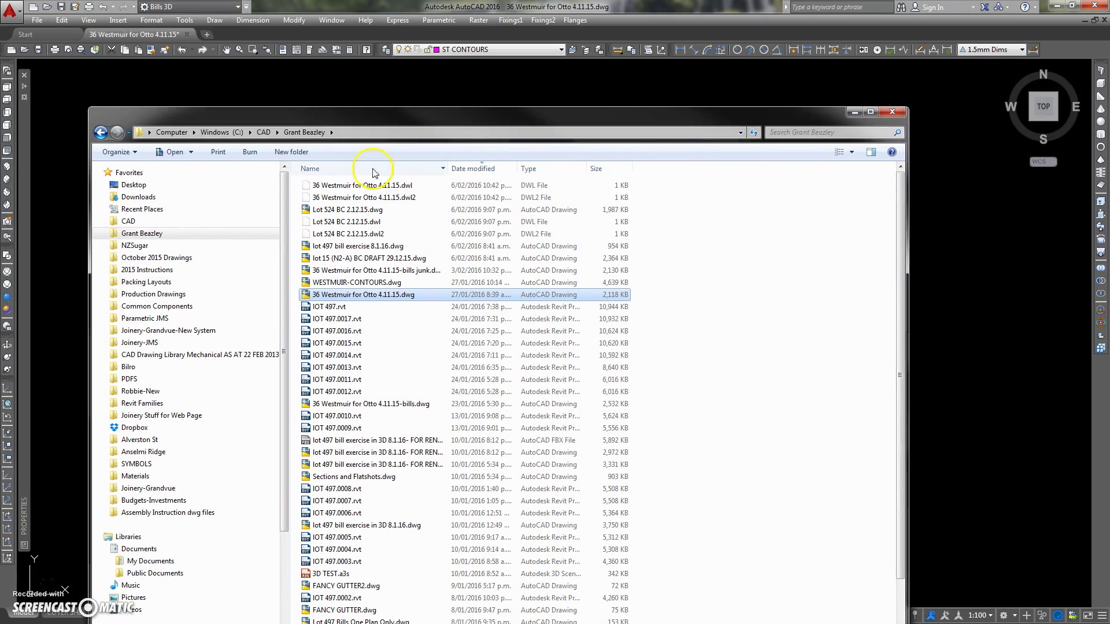
pyautogui.click(130, 223)
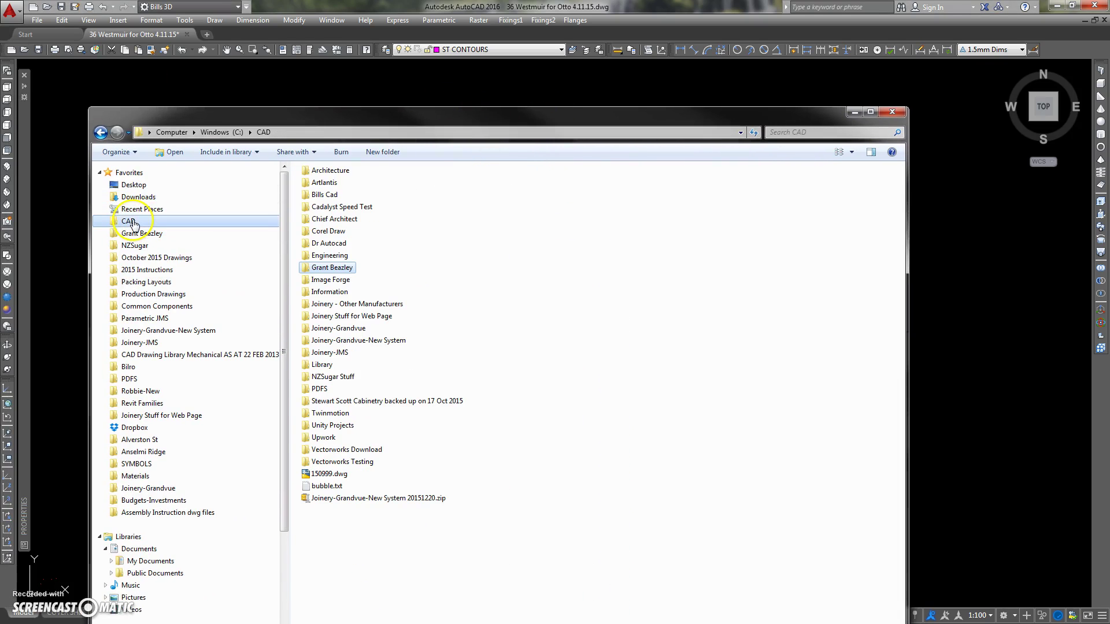
pyautogui.doubleClick(327, 196)
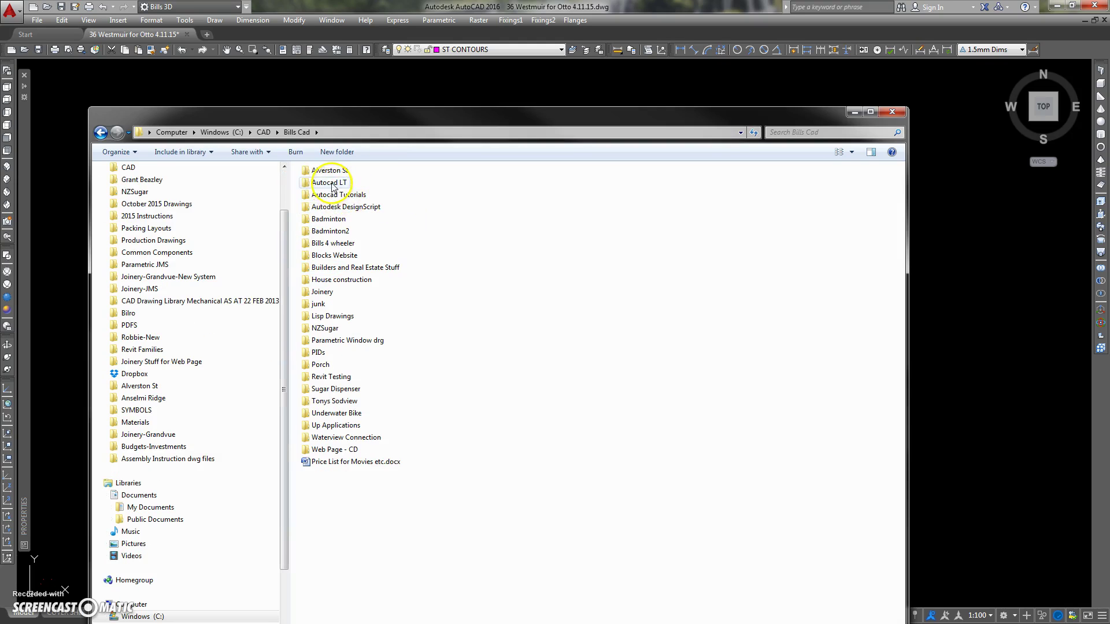
pyautogui.doubleClick(344, 183)
pyautogui.click(353, 172)
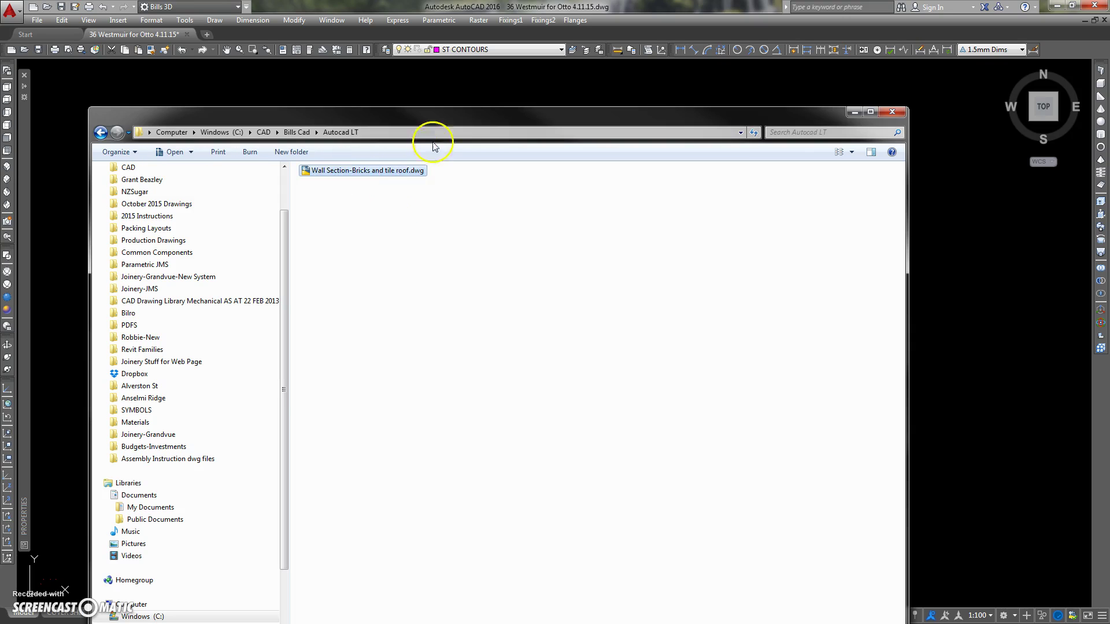
pyautogui.moveTo(469, 121); pyautogui.dragTo(453, 219)
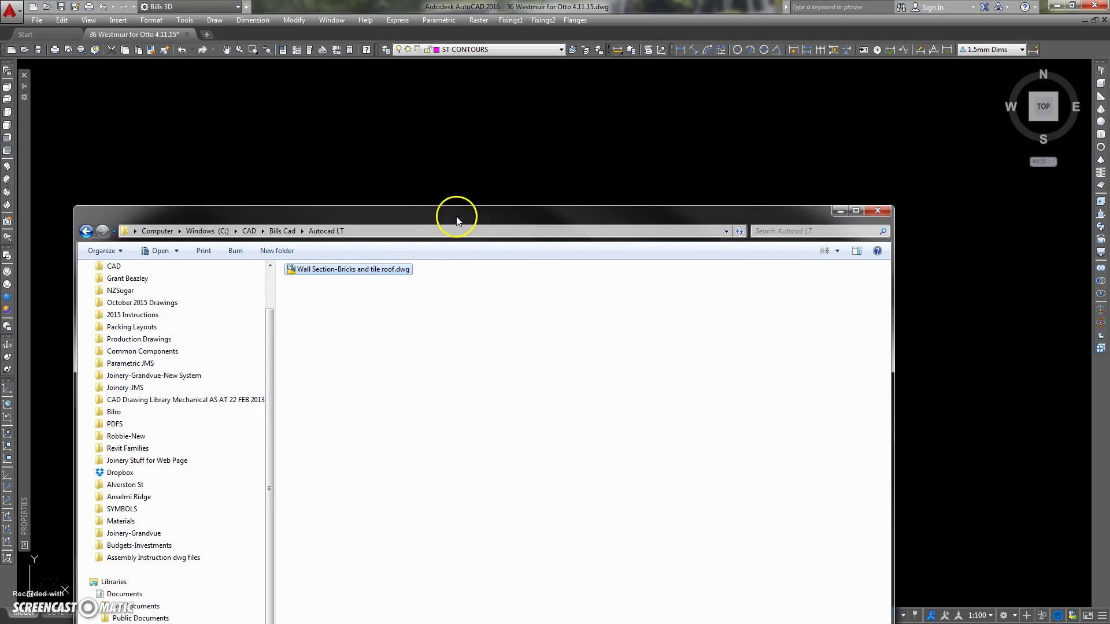
# Open Wall Section-Bricks and tile roof.dwg, zoom to extents, then close it without saving.
pyautogui.doubleClick(304, 274)
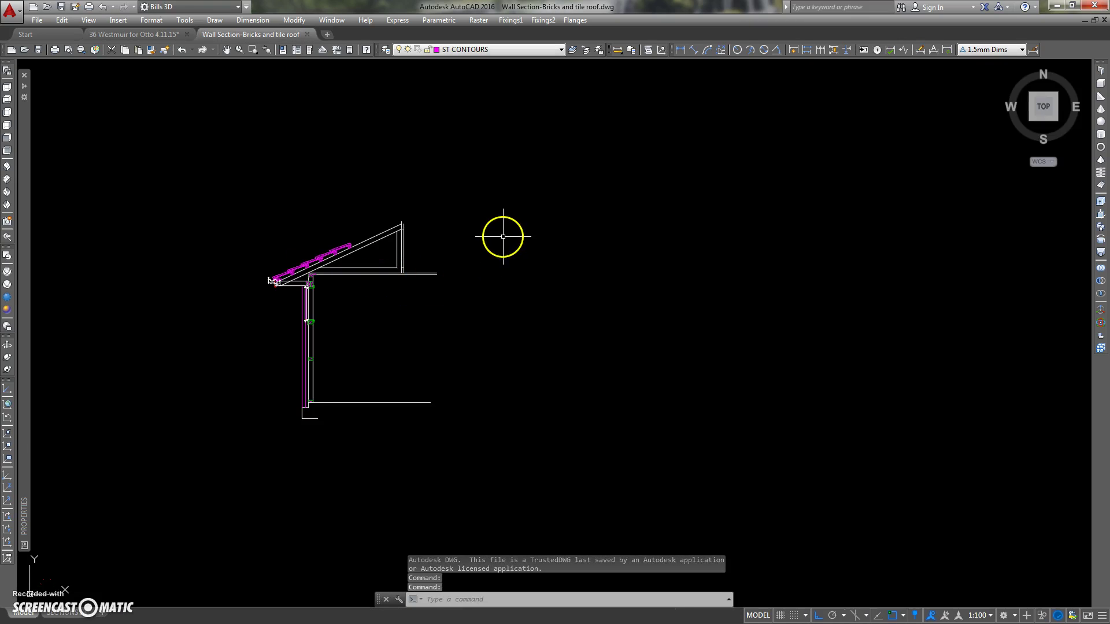
pyautogui.middleClick(497, 238)
pyautogui.moveTo(552, 322)
pyautogui.mouseDown(button='middle')
pyautogui.moveTo(561, 299)
pyautogui.moveTo(518, 275)
pyautogui.moveTo(508, 297)
pyautogui.mouseUp(button='middle')
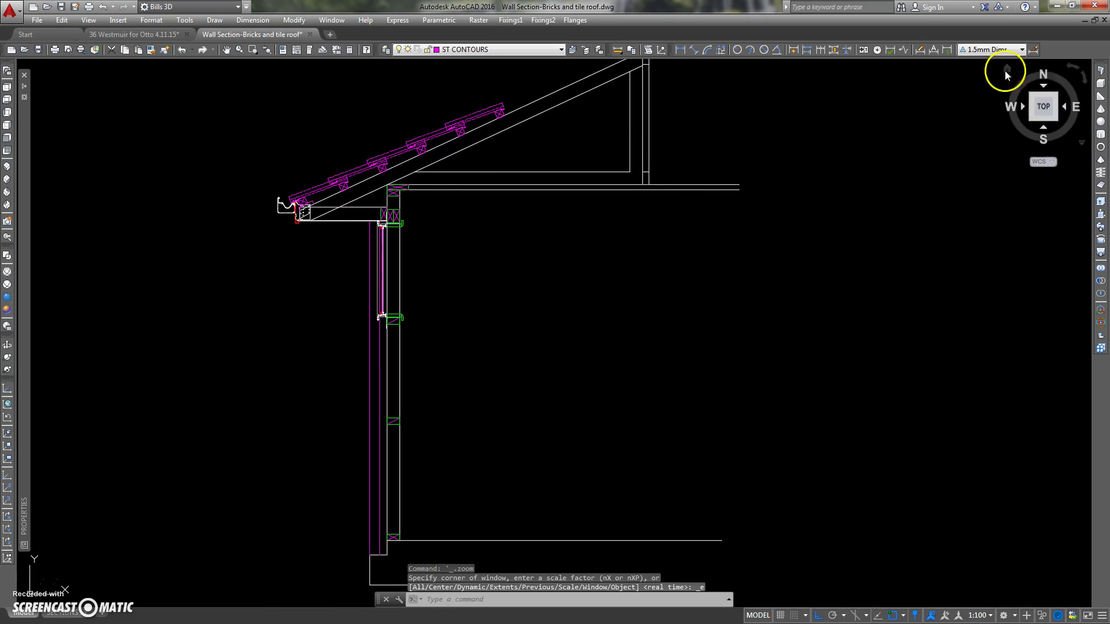
pyautogui.click(1103, 20)
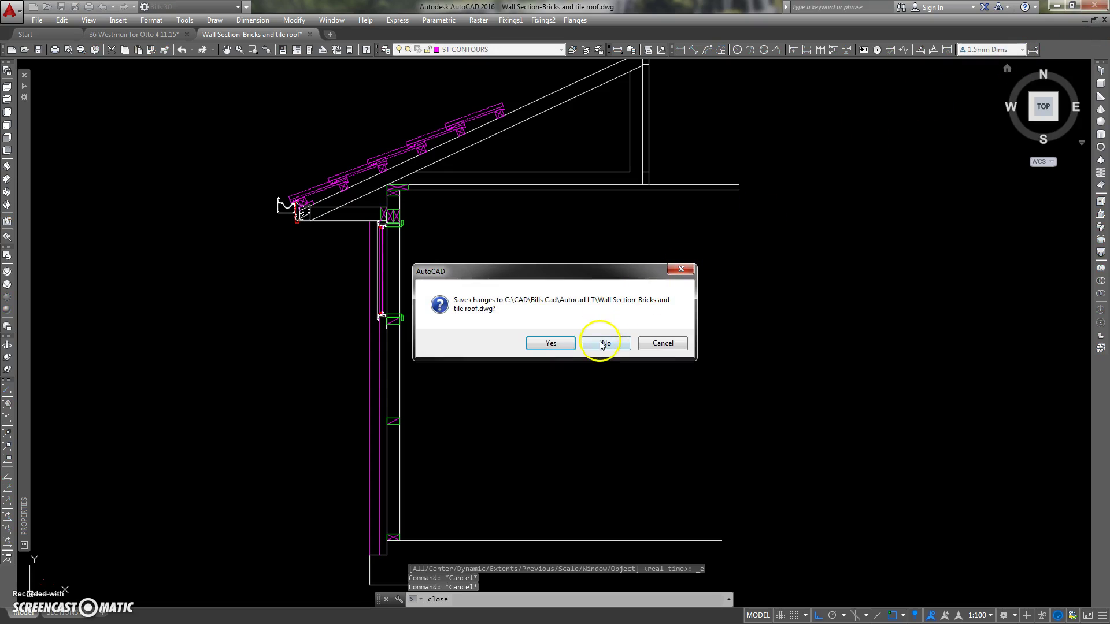
pyautogui.click(603, 344)
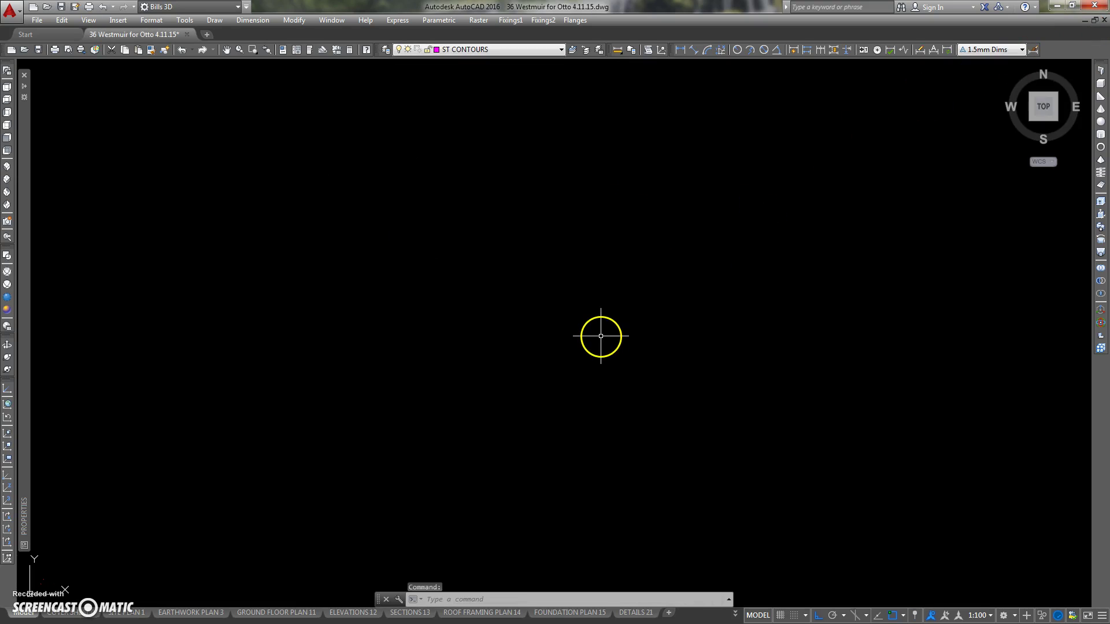
pyautogui.moveTo(497, 283)
pyautogui.mouseDown(button='middle')
pyautogui.moveTo(364, 277)
pyautogui.moveTo(356, 332)
pyautogui.mouseUp(button='middle')
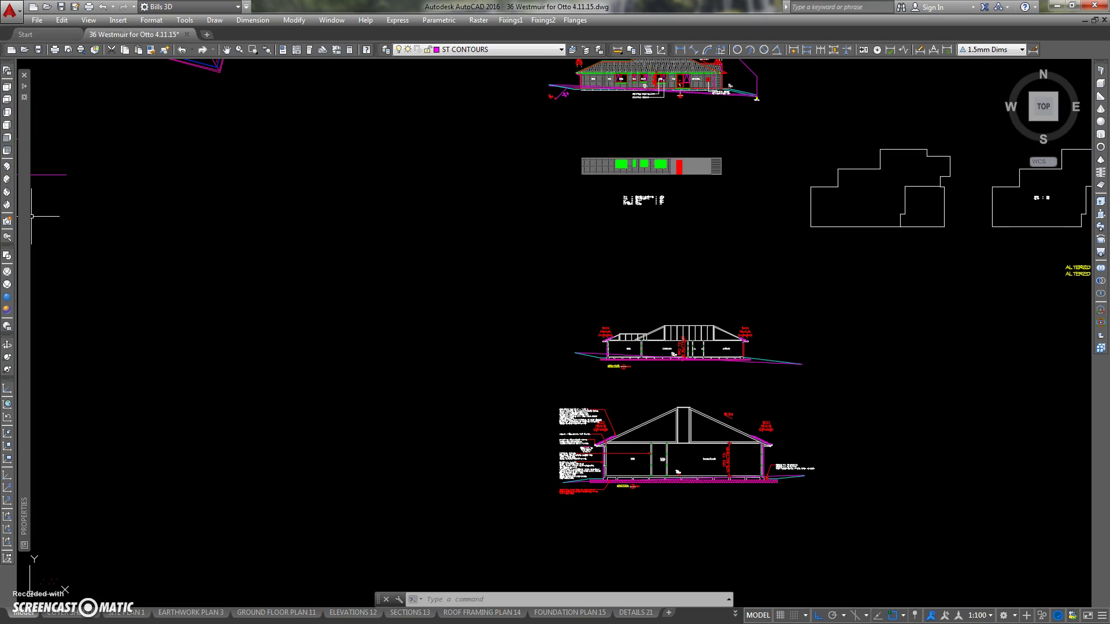
pyautogui.hotkey('alt', 'Tab')
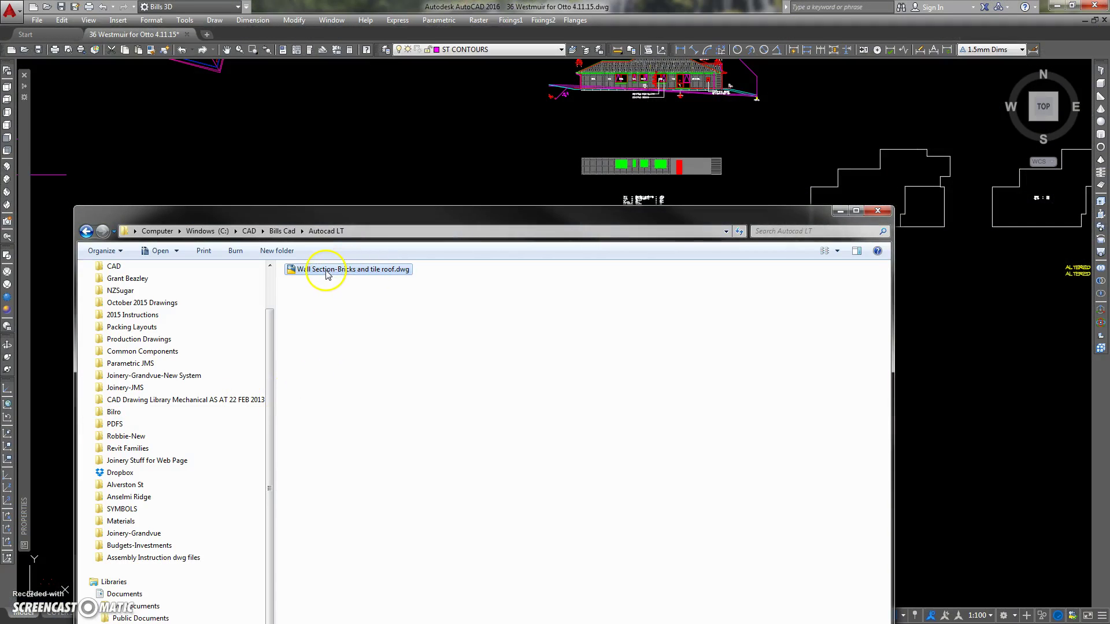
pyautogui.moveTo(327, 275); pyautogui.dragTo(369, 242)
pyautogui.moveTo(384, 185); pyautogui.dragTo(382, 182)
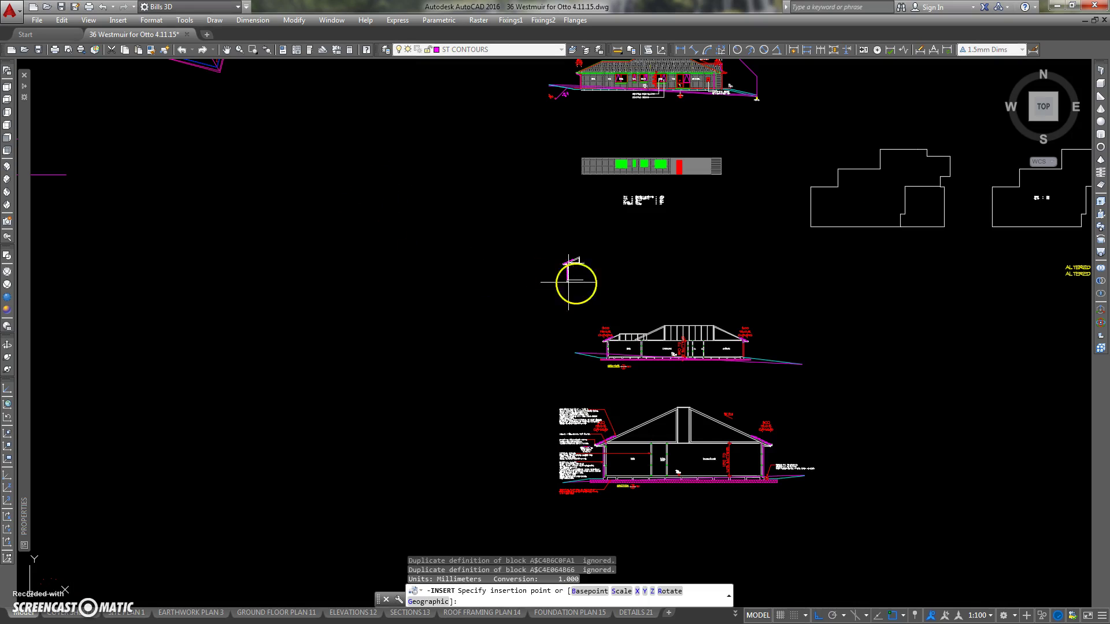
pyautogui.scroll(2, 588, 283)
pyautogui.click(616, 277)
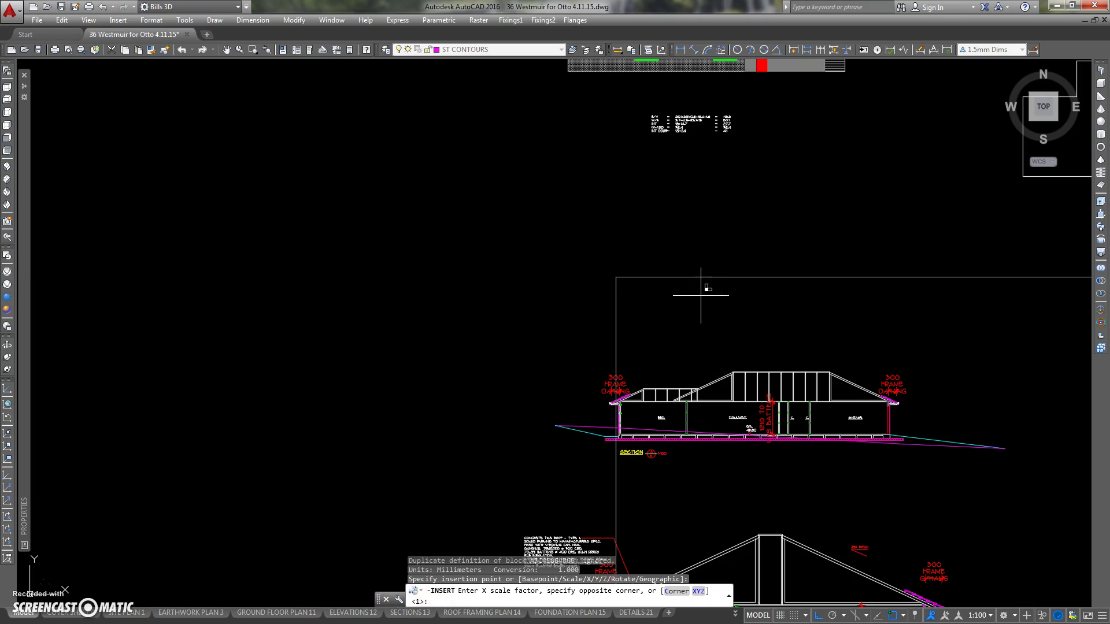
pyautogui.press('Return')
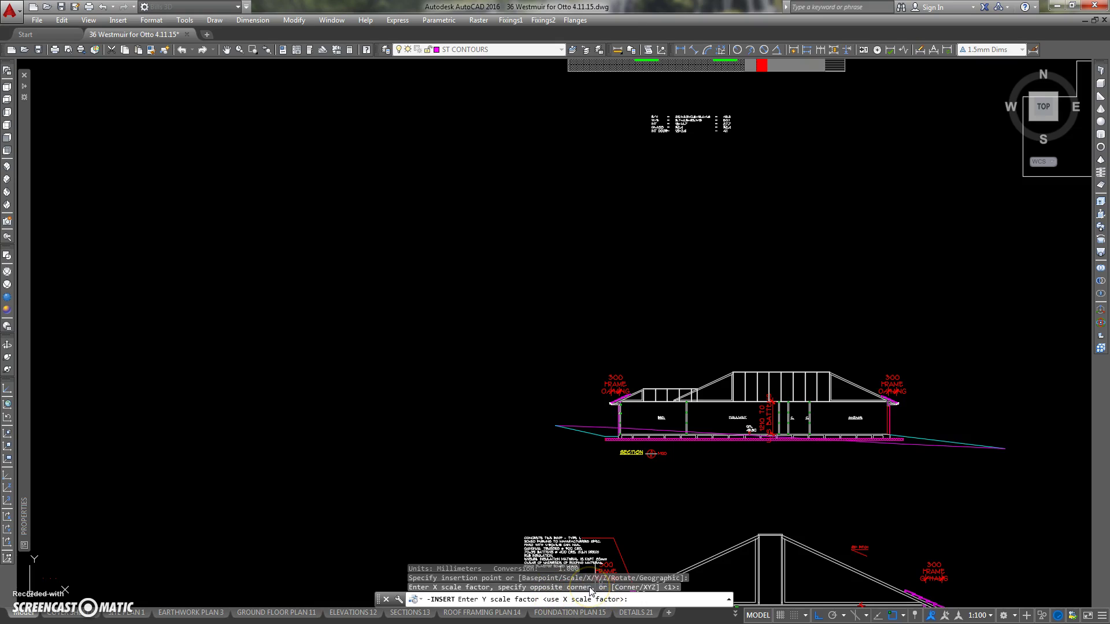
pyautogui.press('Return')
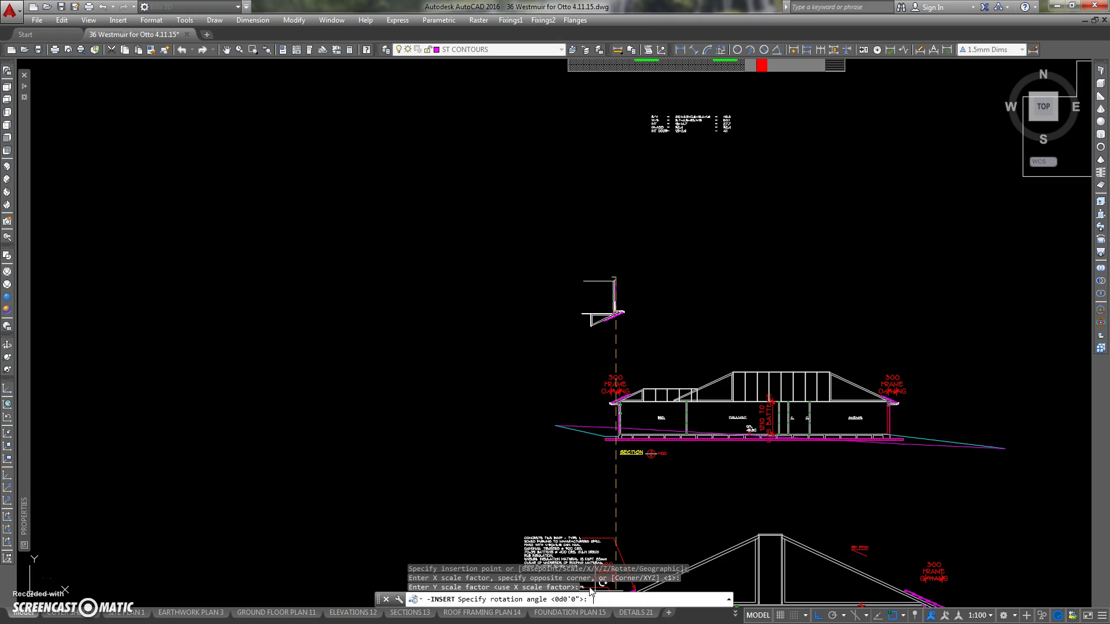
pyautogui.click(608, 177)
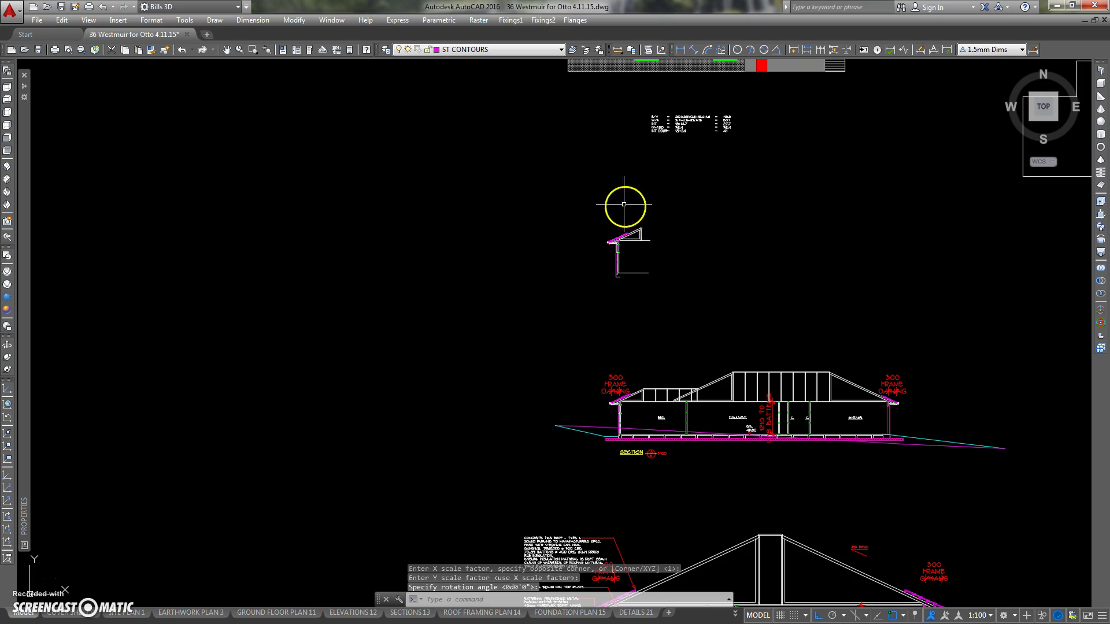
pyautogui.moveTo(619, 203); pyautogui.dragTo(534, 251, button='middle')
pyautogui.scroll(4, 558, 290)
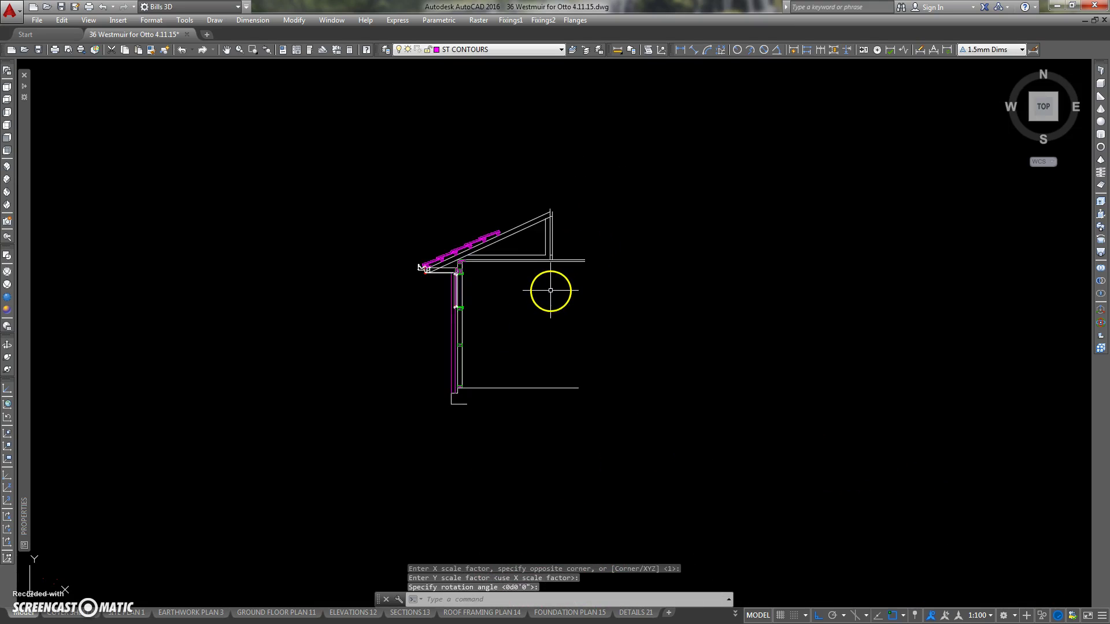
pyautogui.scroll(2, 496, 300)
pyautogui.scroll(-2, 496, 300)
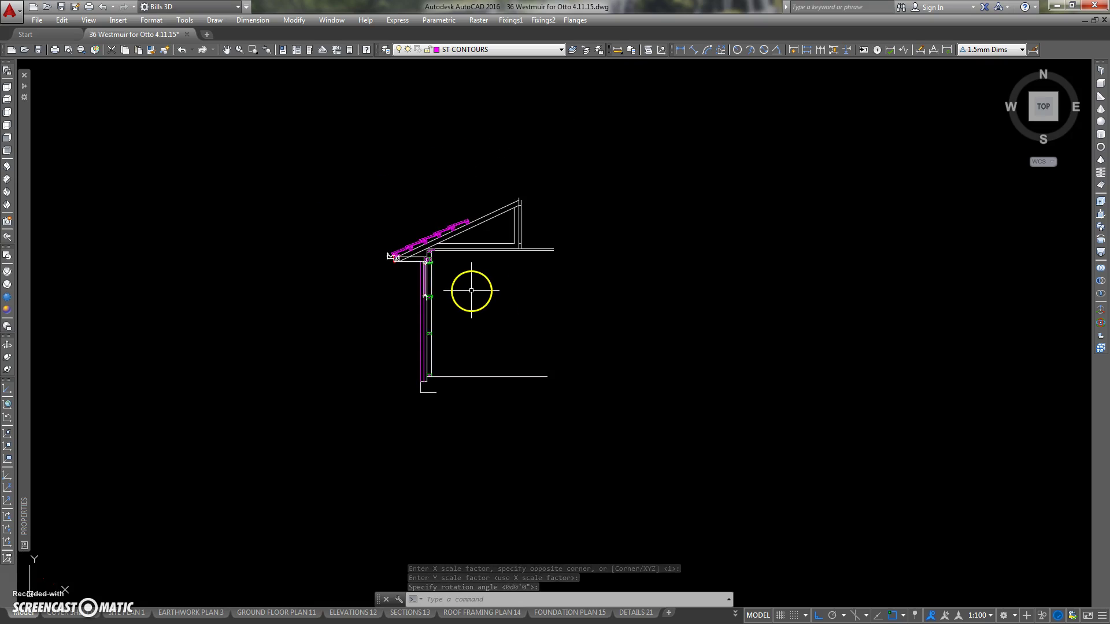
pyautogui.scroll(-2, 471, 287)
pyautogui.moveTo(471, 285); pyautogui.dragTo(420, 278, button='middle')
pyautogui.scroll(2, 404, 277)
pyautogui.scroll(-4, 404, 294)
pyautogui.scroll(-3, 431, 312)
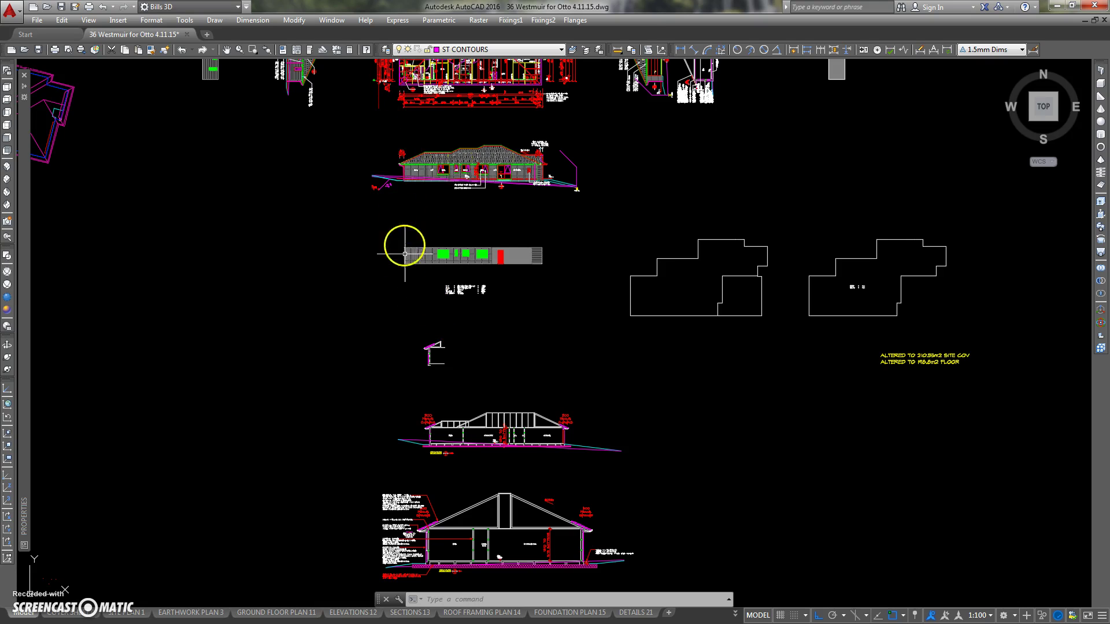
pyautogui.moveTo(401, 258)
pyautogui.mouseDown(button='middle')
pyautogui.moveTo(412, 279)
pyautogui.moveTo(384, 346)
pyautogui.mouseUp(button='middle')
pyautogui.moveTo(405, 197); pyautogui.dragTo(368, 297, button='middle')
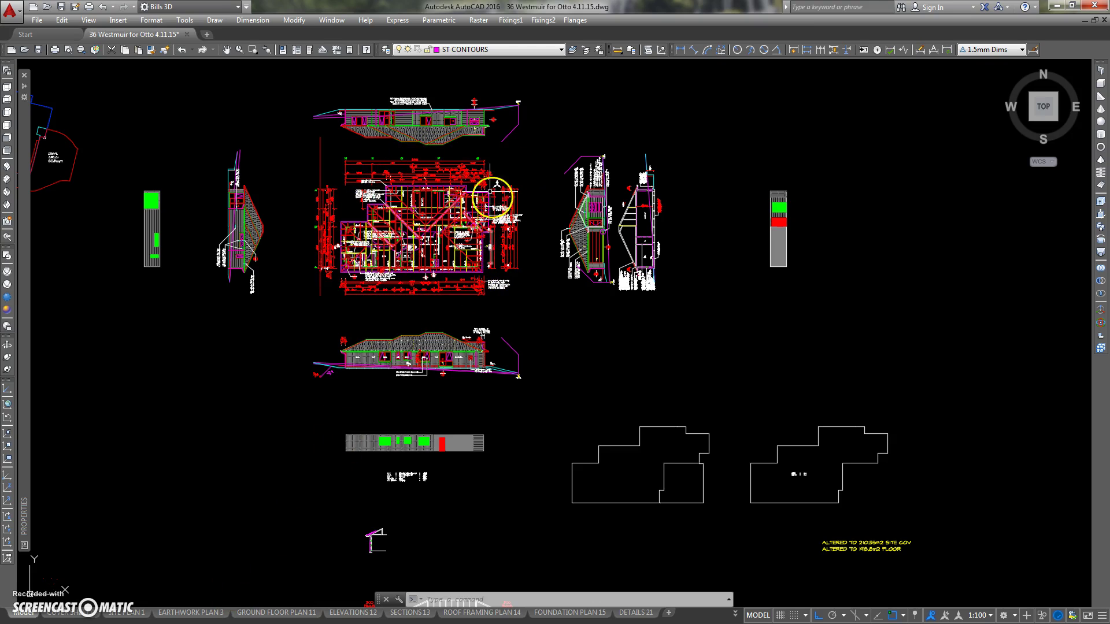
pyautogui.moveTo(308, 203); pyautogui.dragTo(305, 287, button='middle')
pyautogui.scroll(2, 302, 268)
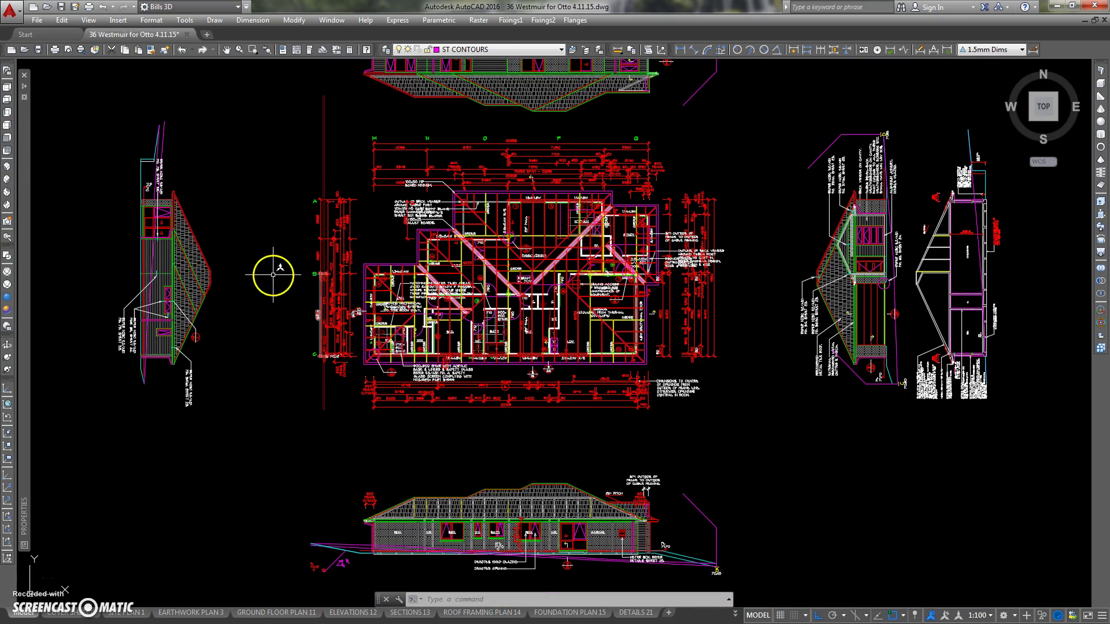
# Freeze every layer except GF BRACING through GF WALL FILL and the current ST CONTOURS.
pyautogui.click(384, 51)
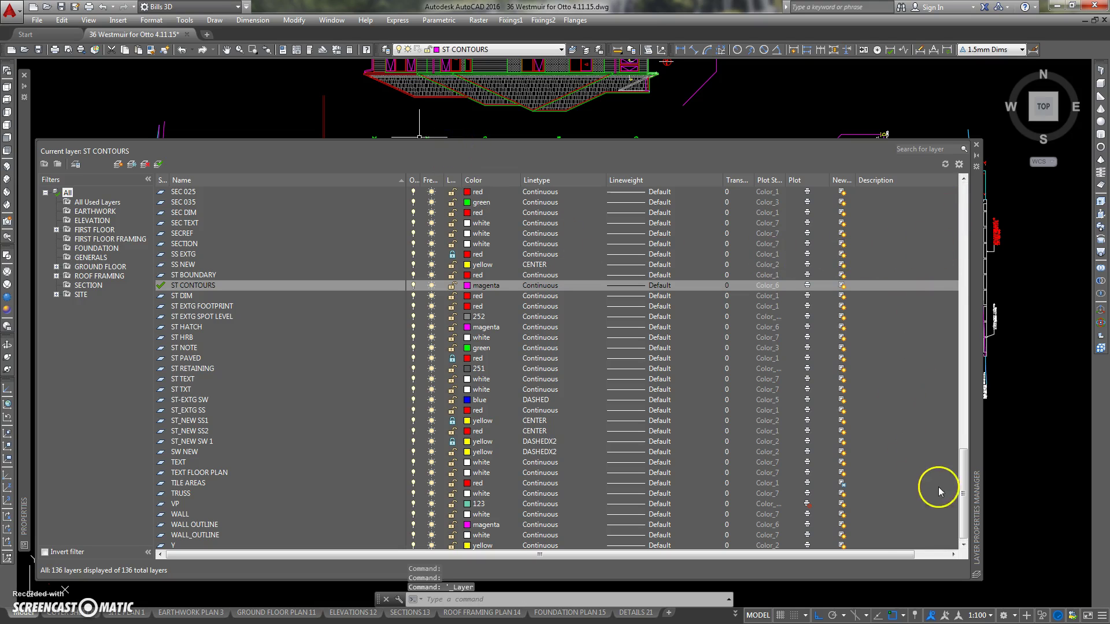
pyautogui.moveTo(963, 468); pyautogui.dragTo(959, 311)
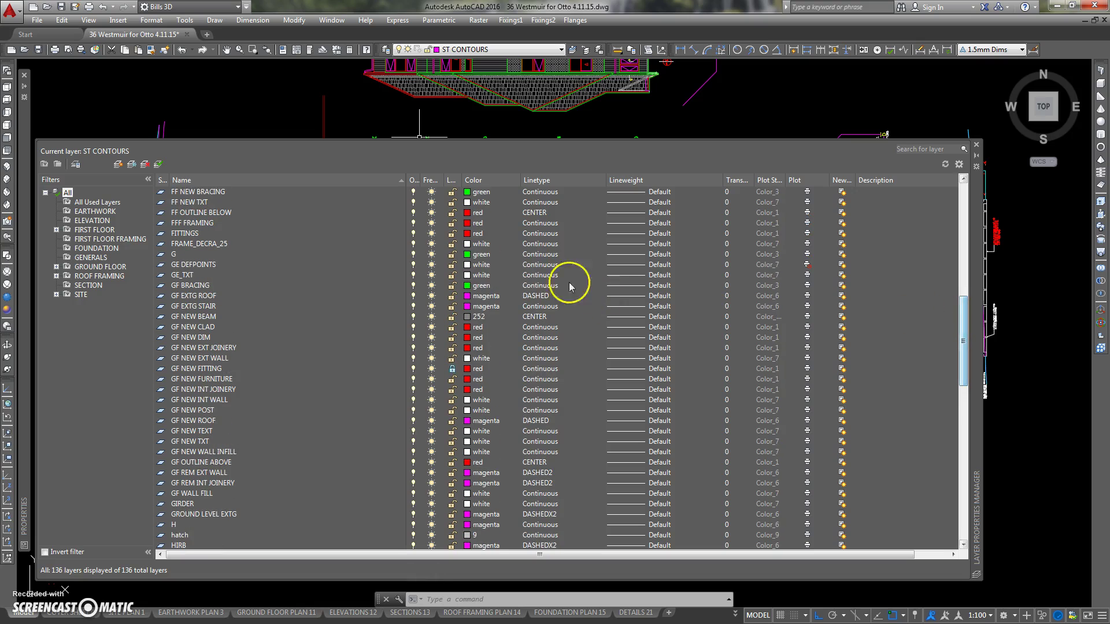
pyautogui.click(187, 286)
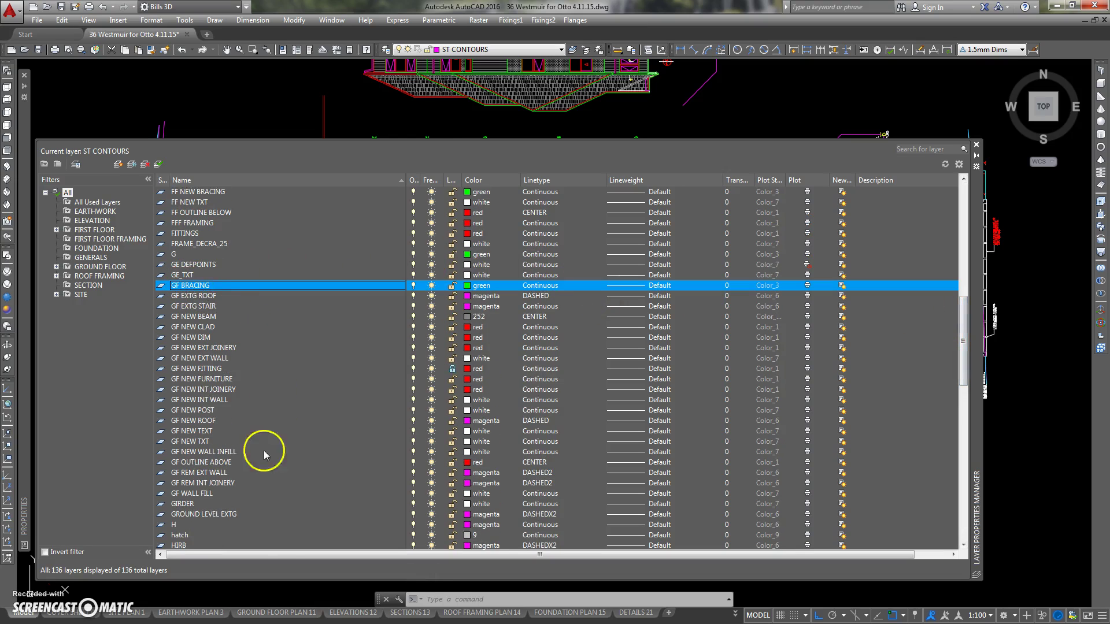
pyautogui.keyDown('shift'); pyautogui.click(202, 492); pyautogui.keyUp('shift')
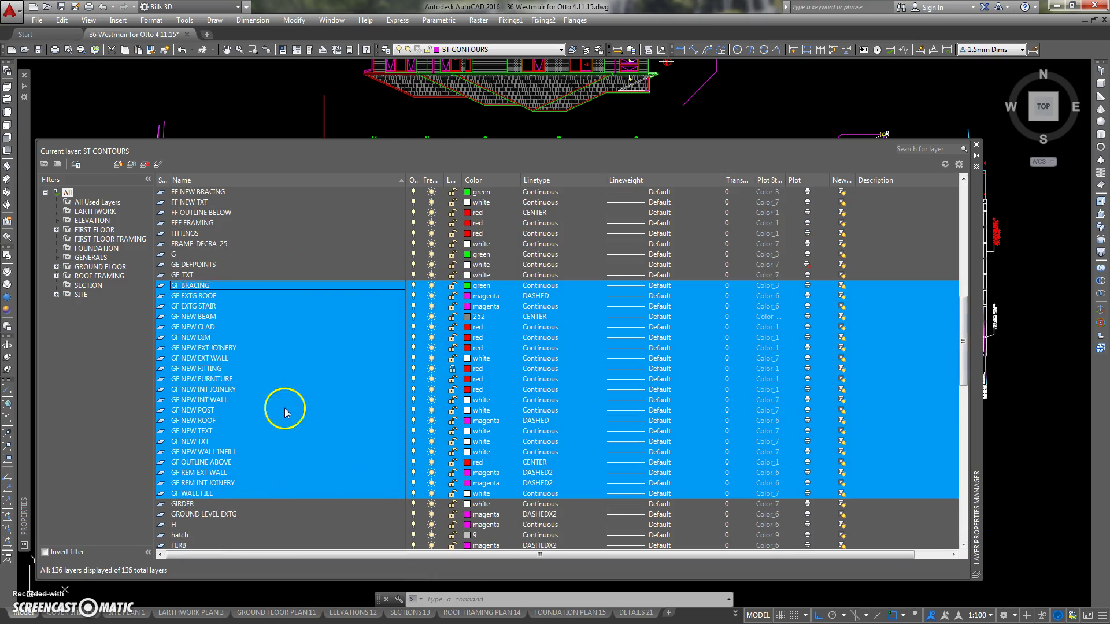
pyautogui.rightClick(233, 286)
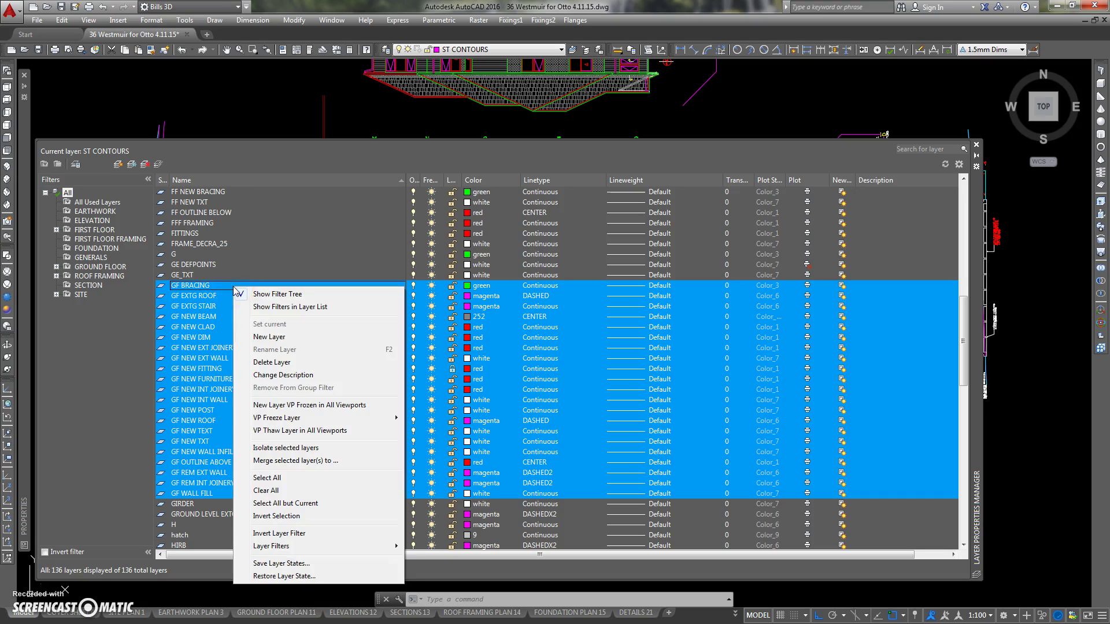
pyautogui.click(274, 517)
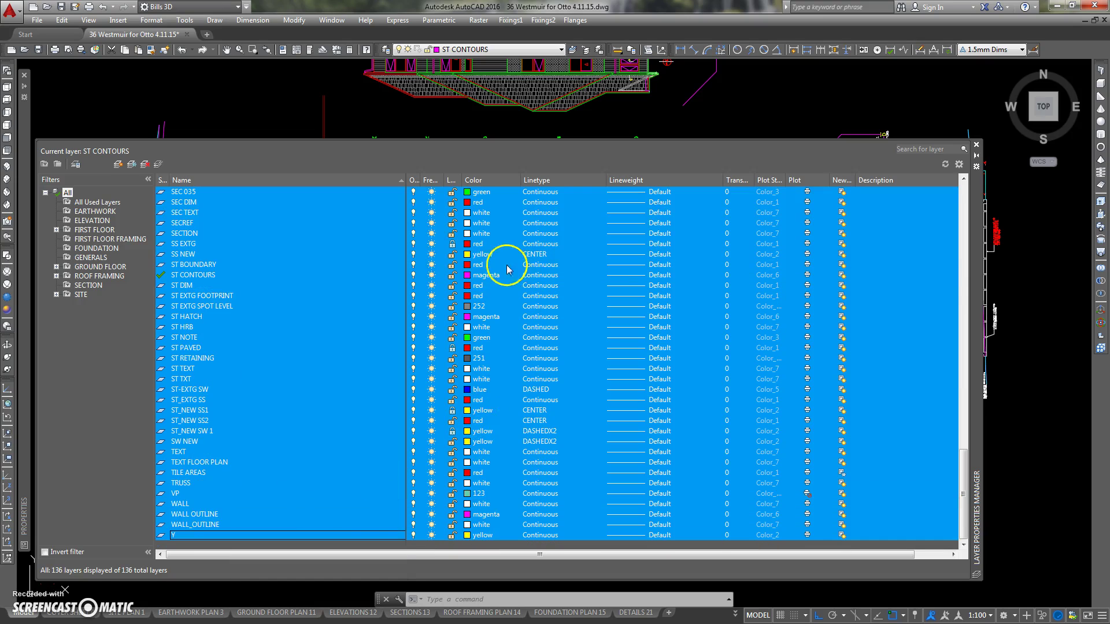
pyautogui.click(433, 289)
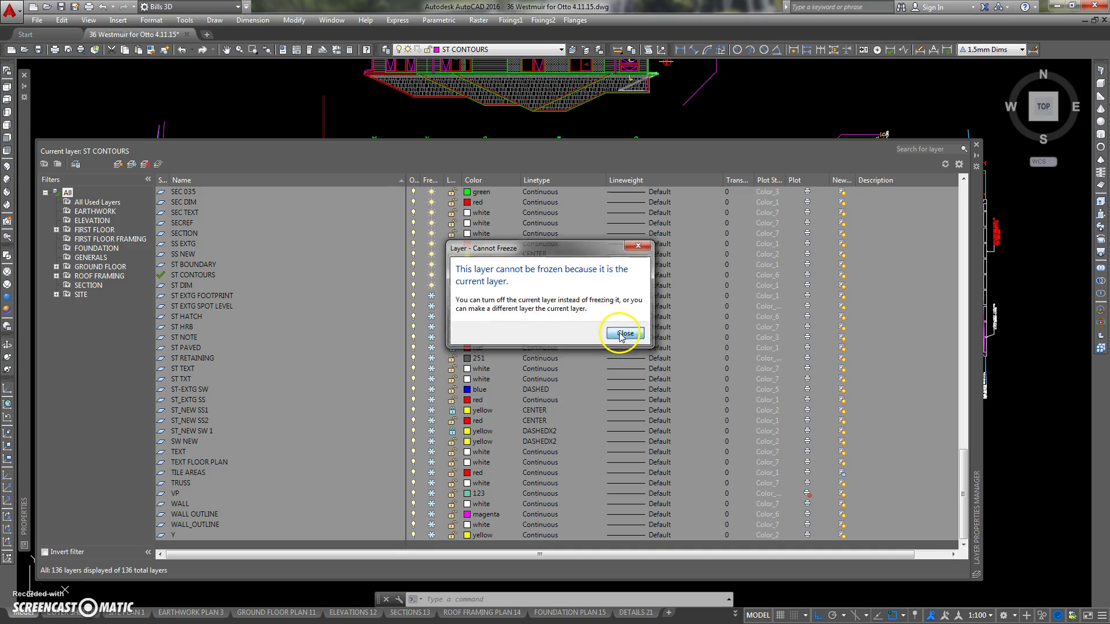
pyautogui.click(623, 334)
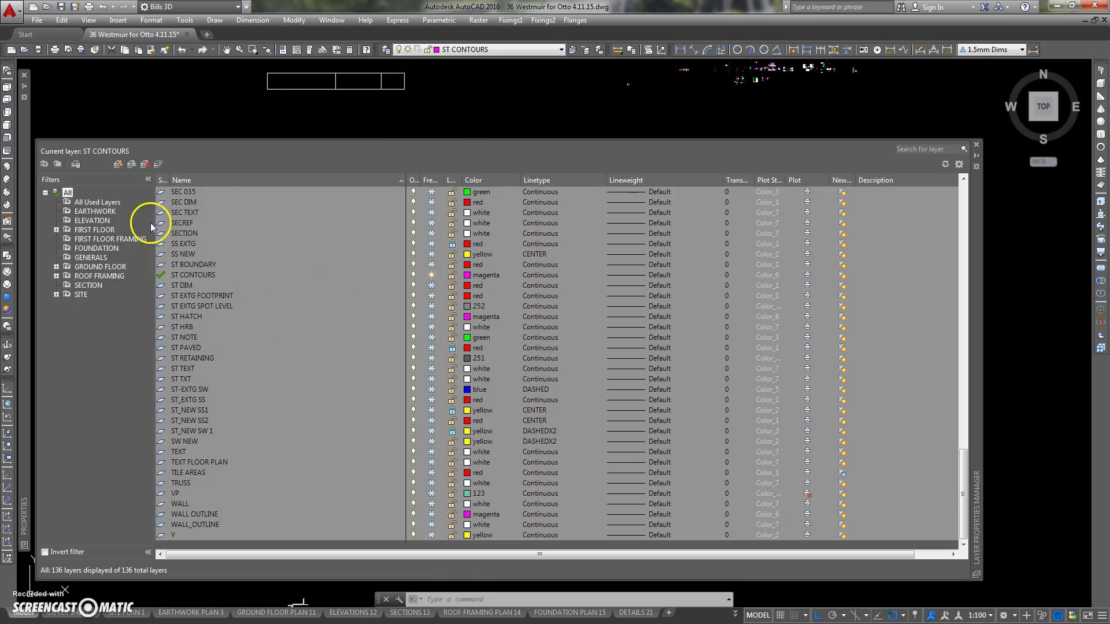
# Thaw the SECTION layer and make it the current layer.
pyautogui.click(267, 212)
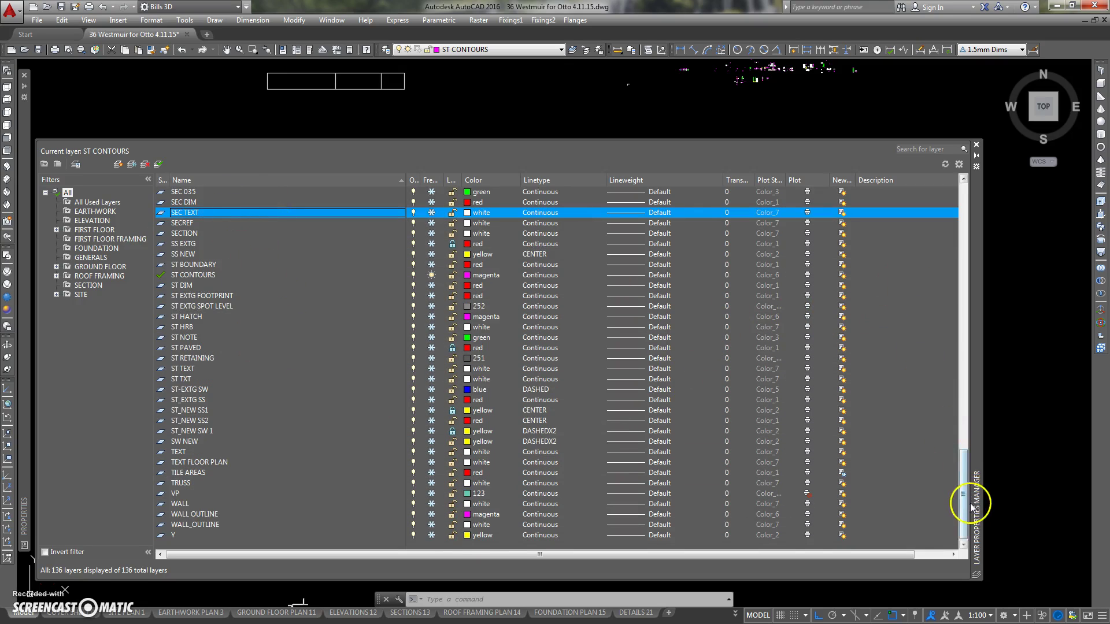
pyautogui.moveTo(965, 487)
pyautogui.mouseDown()
pyautogui.moveTo(959, 460)
pyautogui.moveTo(960, 494)
pyautogui.mouseUp()
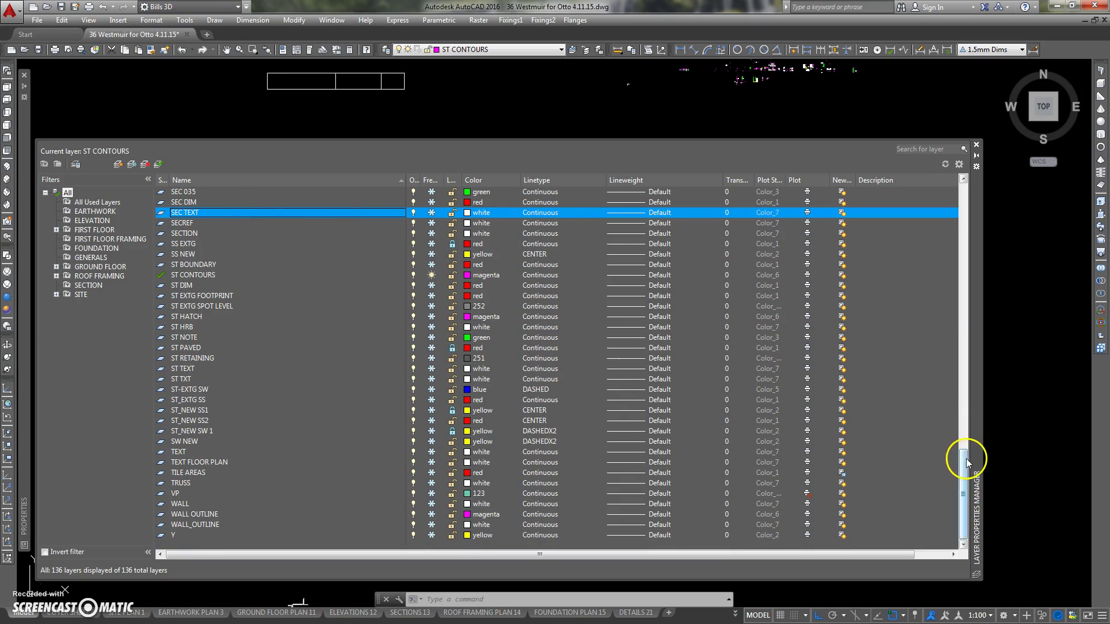
pyautogui.moveTo(964, 453); pyautogui.dragTo(964, 433)
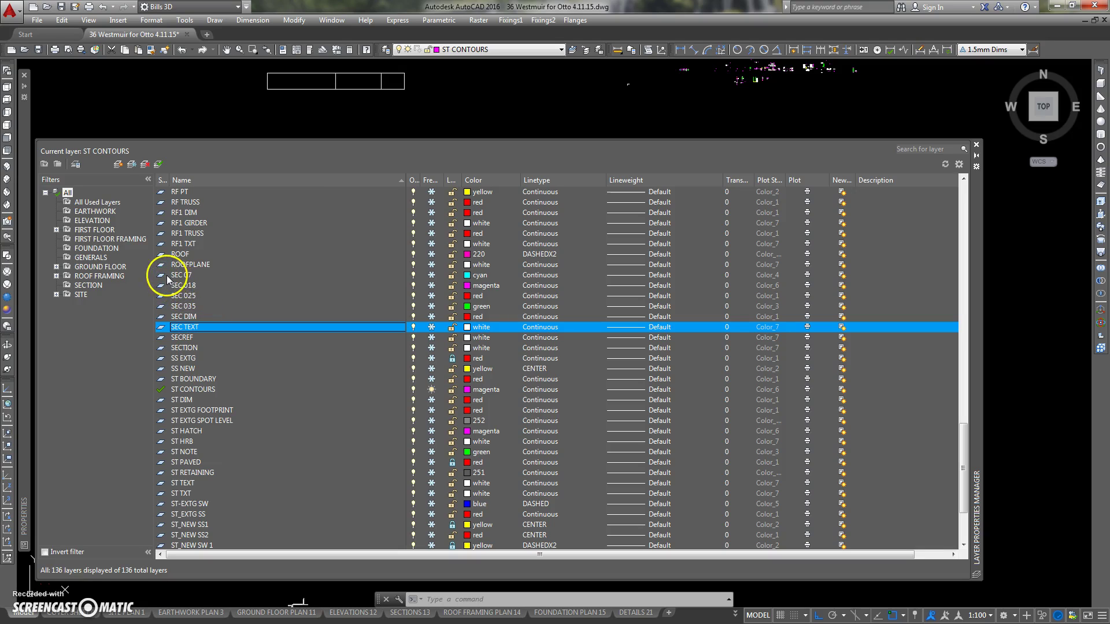
pyautogui.click(187, 349)
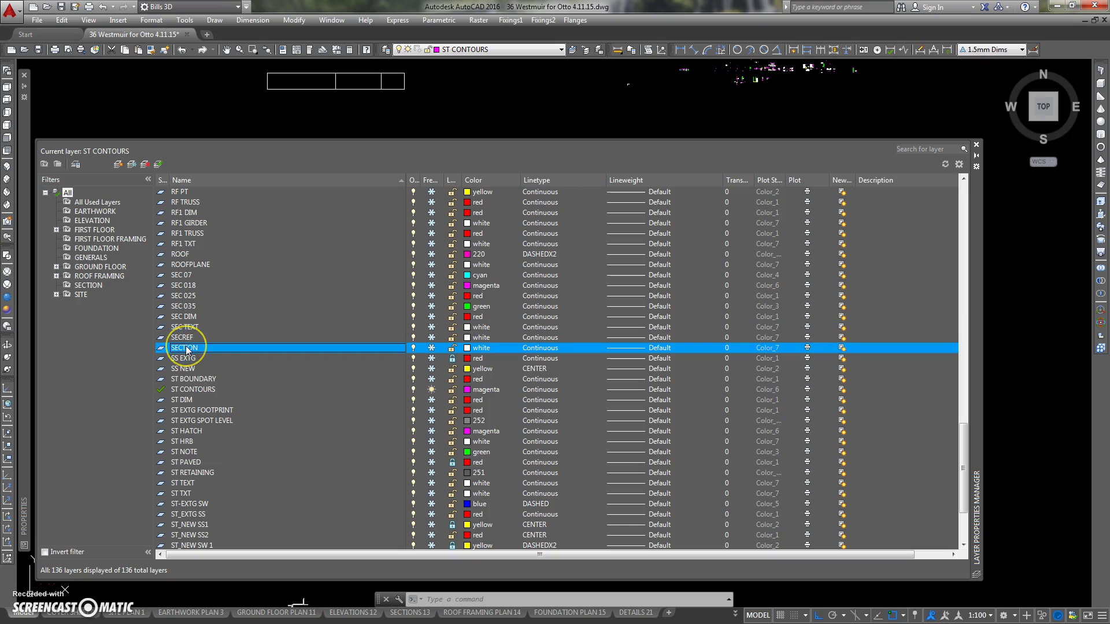
pyautogui.click(165, 172)
pyautogui.click(159, 165)
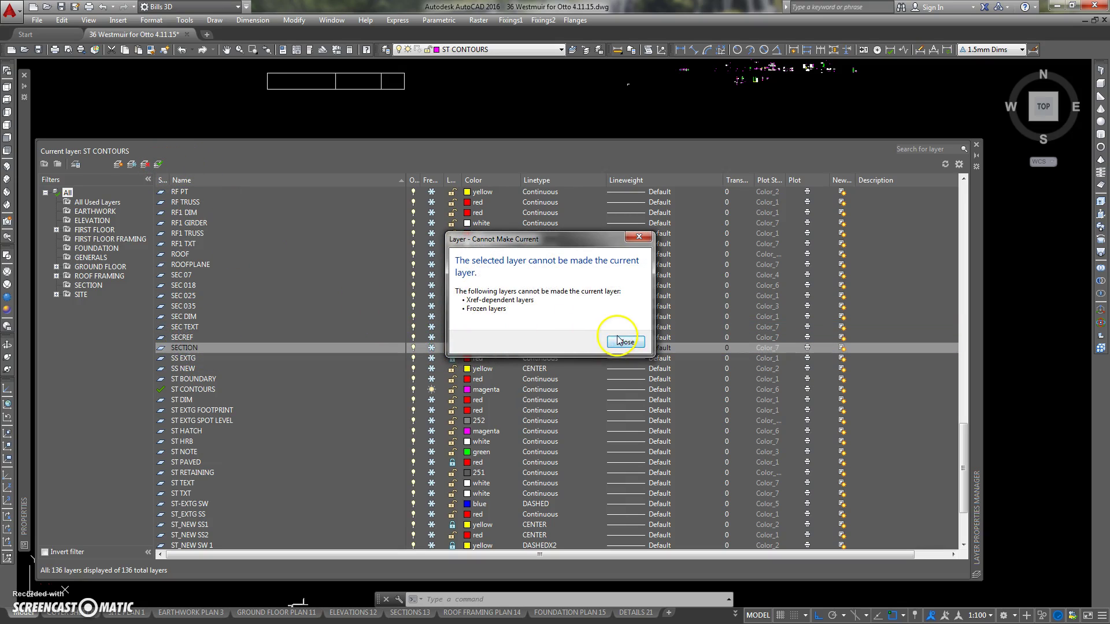
pyautogui.click(623, 341)
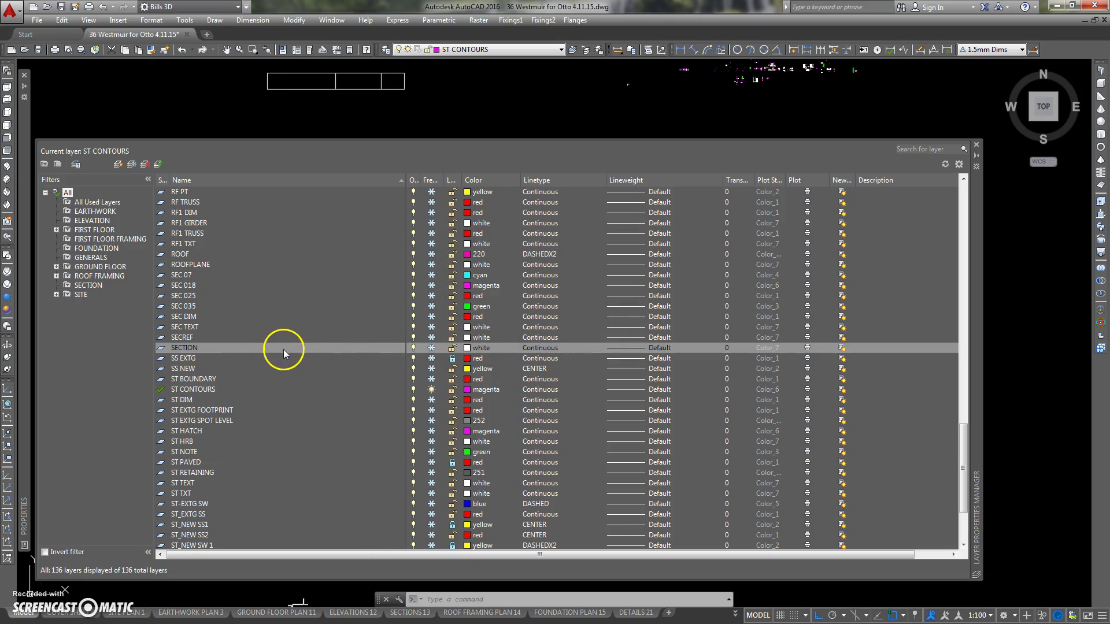
pyautogui.click(431, 348)
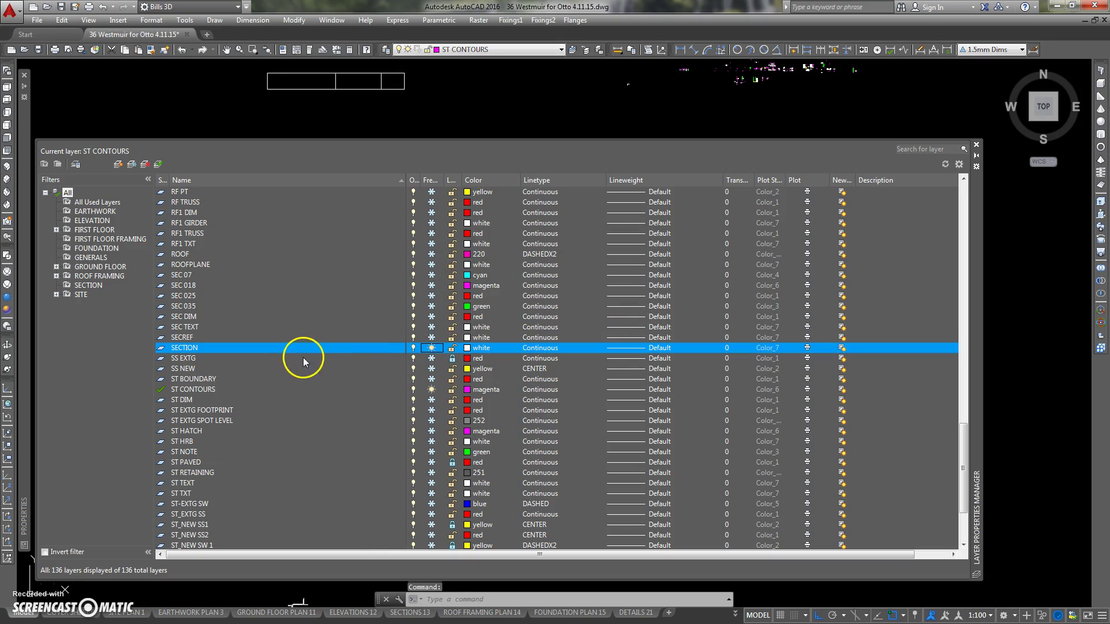
pyautogui.click(158, 165)
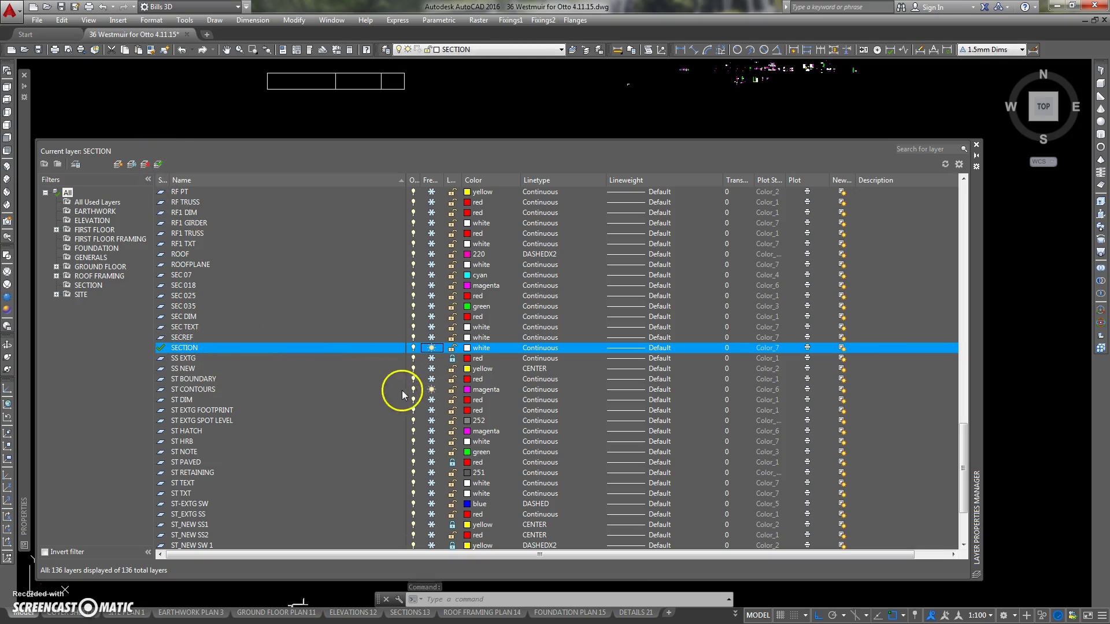
# Thaw the eight layers from SEC 07 through SECTION.
pyautogui.click(381, 389)
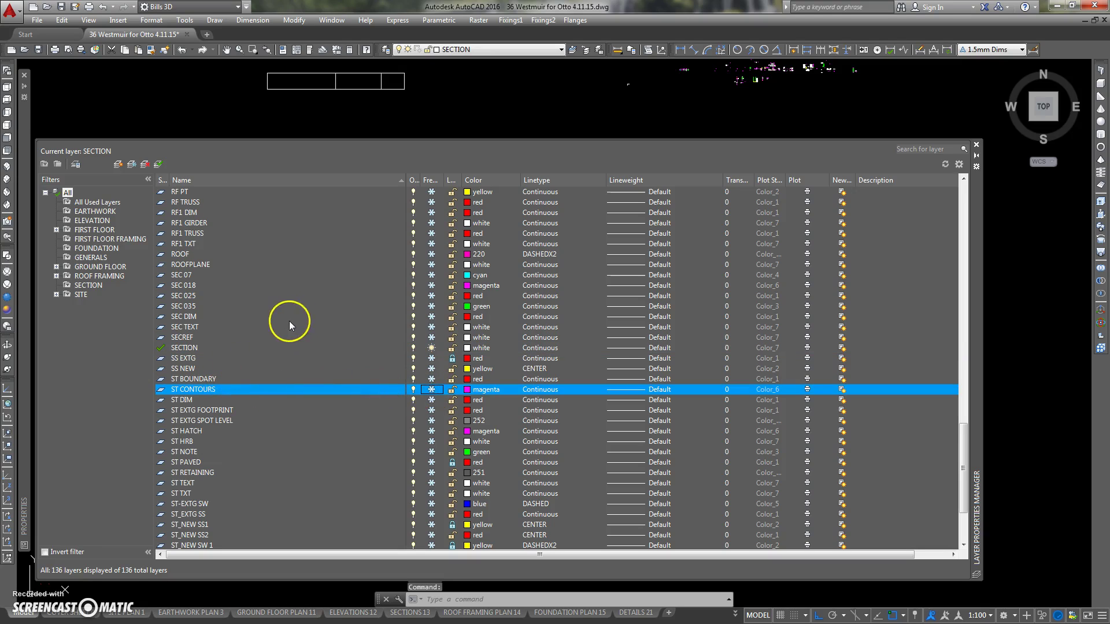
pyautogui.click(177, 276)
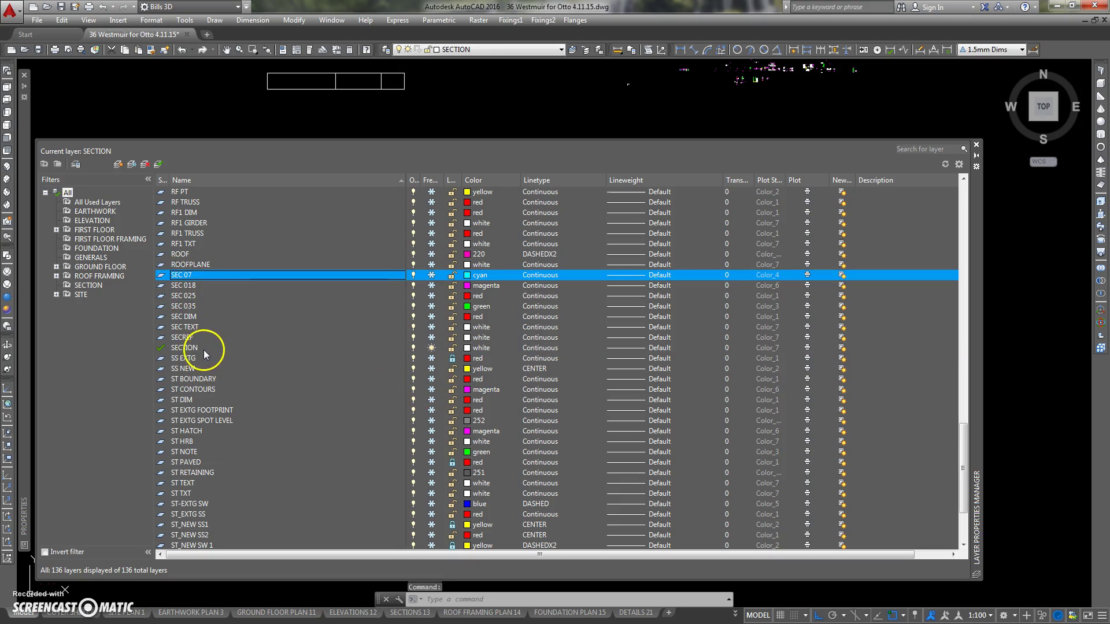
pyautogui.keyDown('shift'); pyautogui.click(188, 347); pyautogui.keyUp('shift')
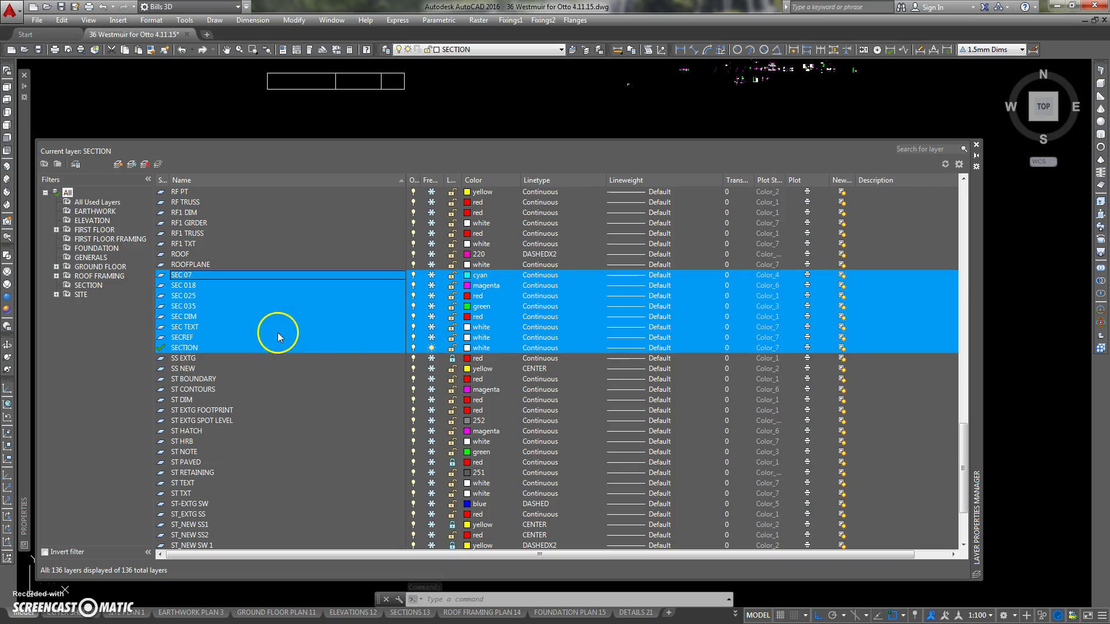
pyautogui.click(430, 275)
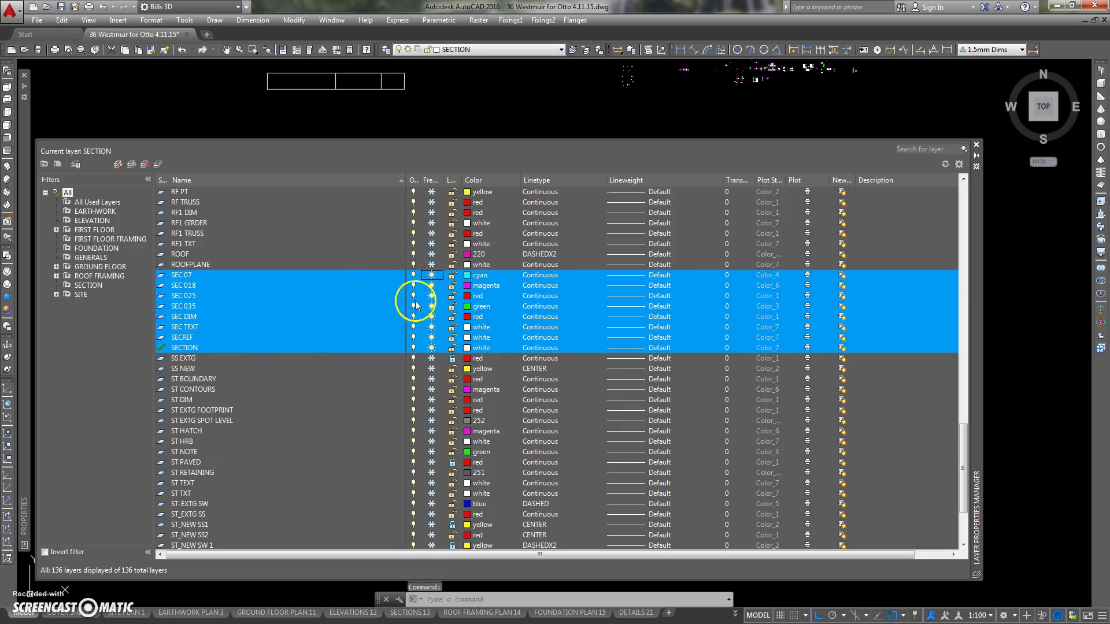
pyautogui.click(977, 147)
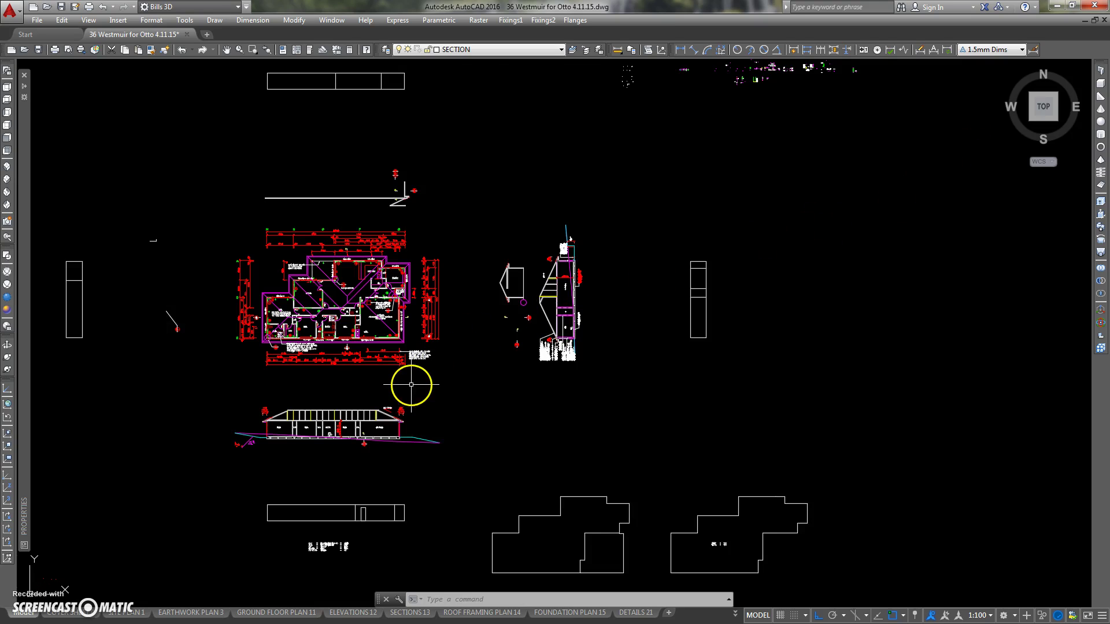
pyautogui.scroll(8, 305, 334)
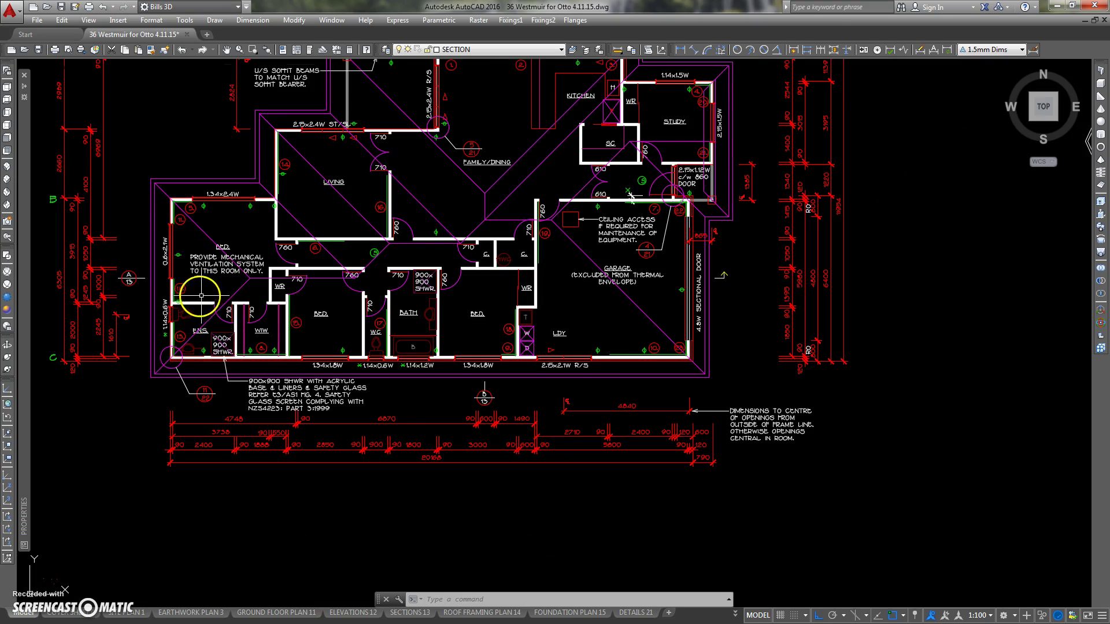
pyautogui.moveTo(206, 297); pyautogui.dragTo(249, 284, button='middle')
pyautogui.scroll(6, 227, 296)
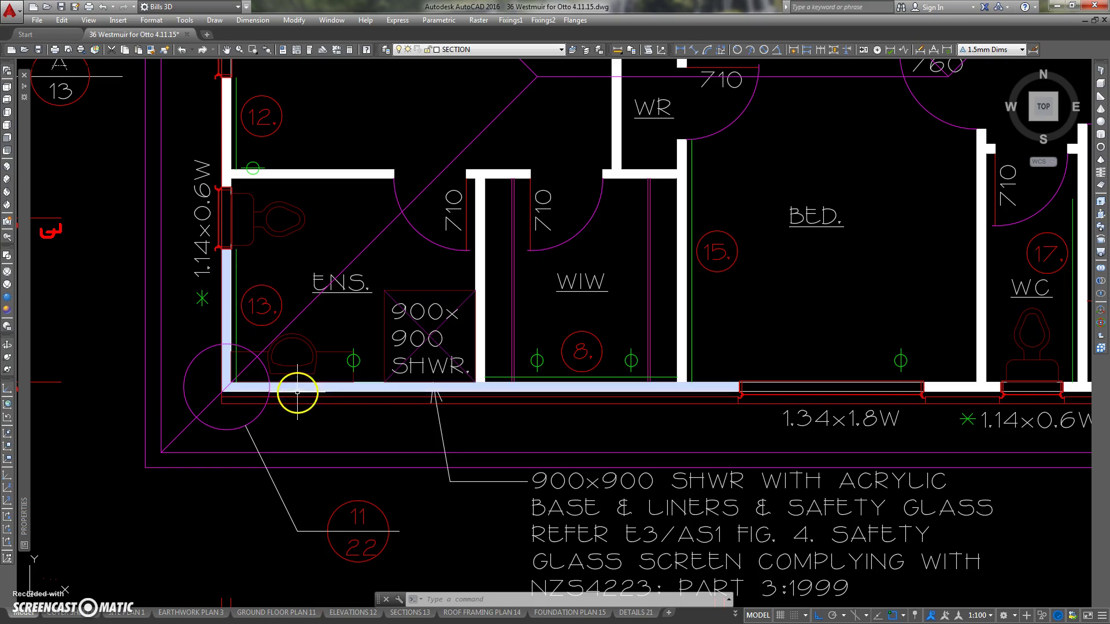
pyautogui.scroll(-6, 484, 396)
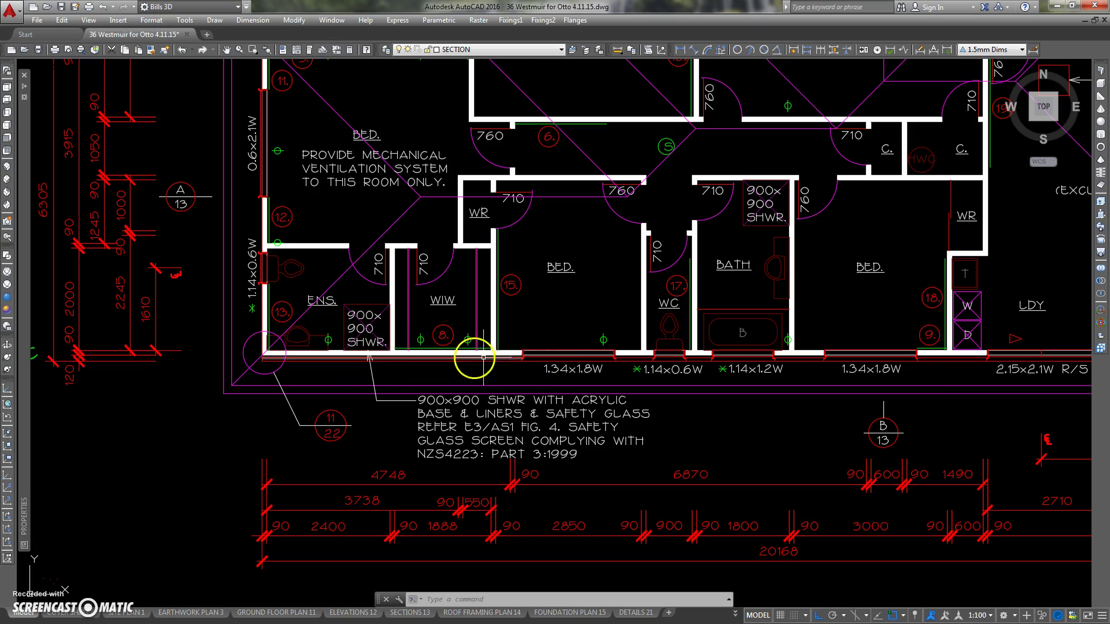
pyautogui.scroll(-3, 396, 313)
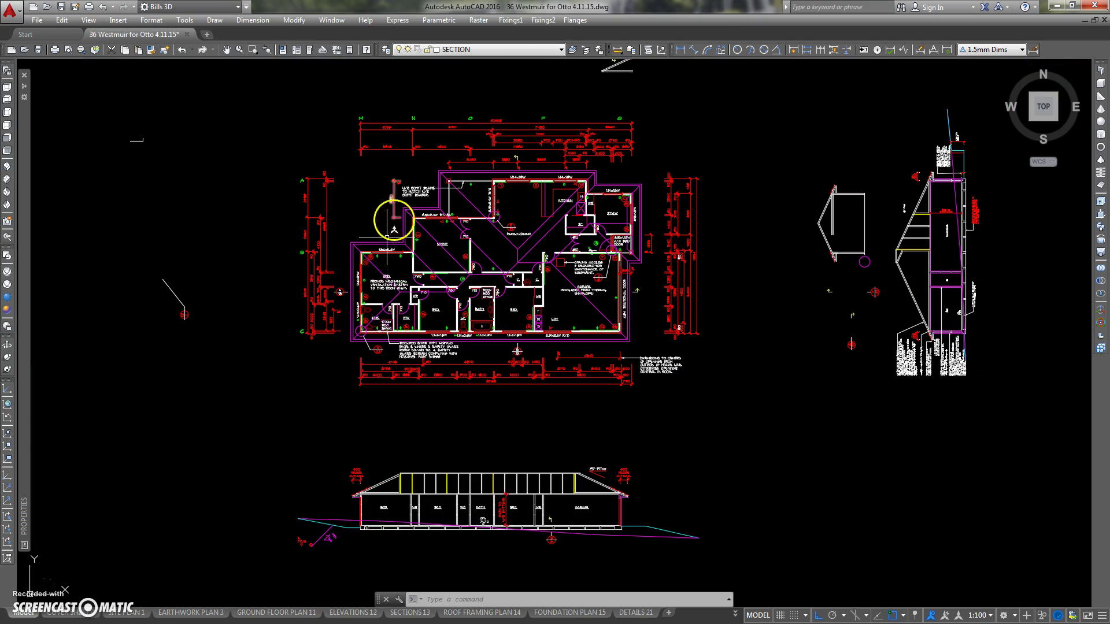
pyautogui.scroll(-3, 397, 293)
pyautogui.scroll(-2, 396, 293)
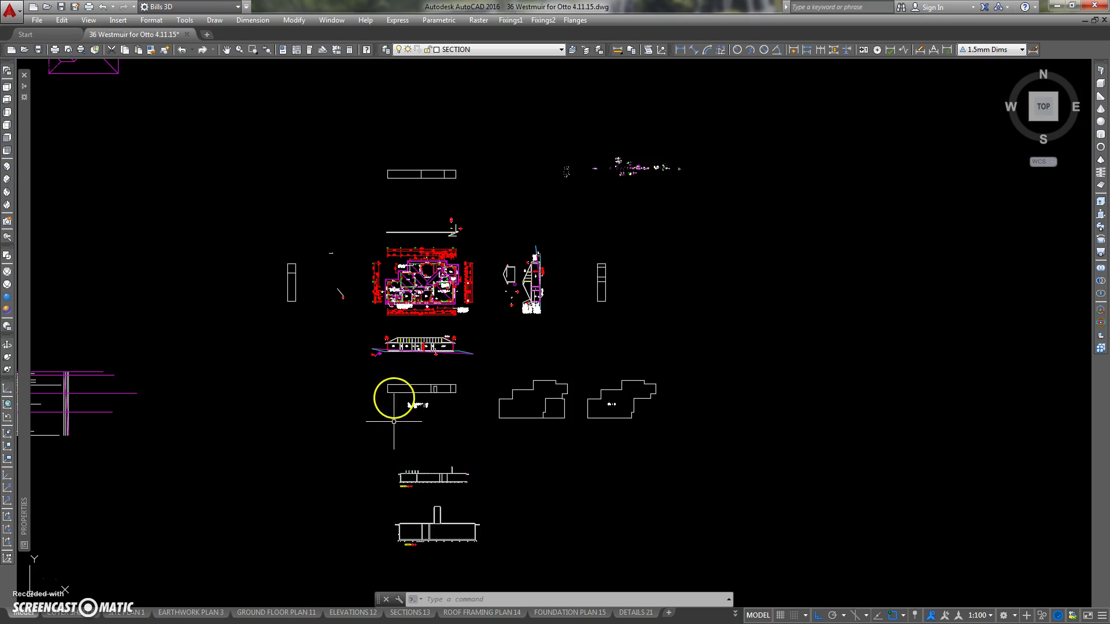
pyautogui.scroll(3, 397, 439)
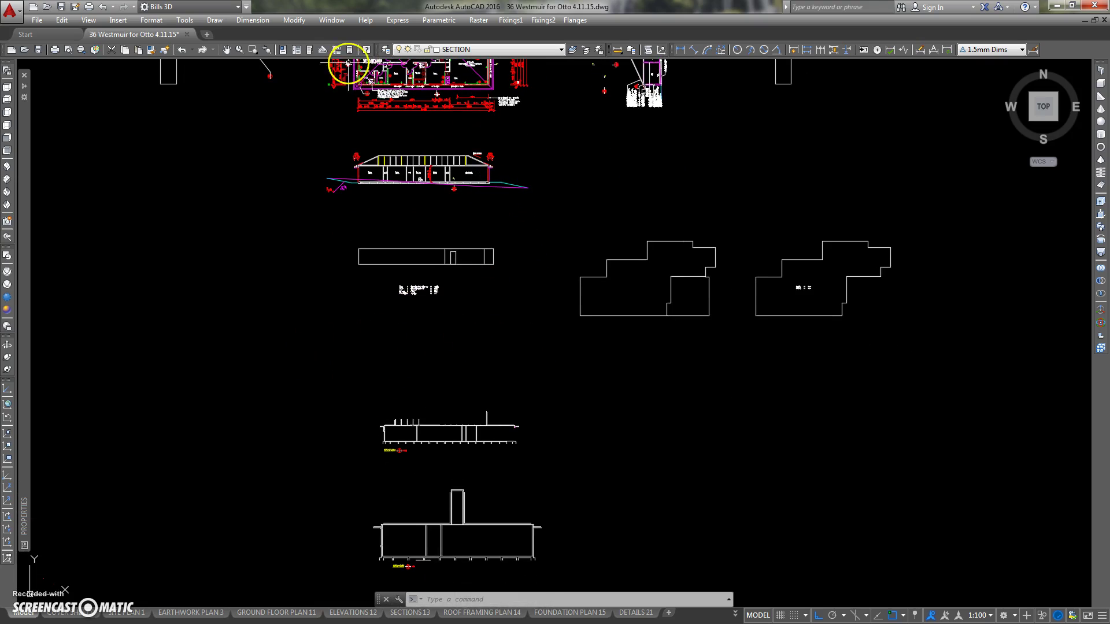
# Thaw the layers from ST BOUNDARY through ST_NEW SW 1 in Layer Properties Manager.
pyautogui.click(387, 51)
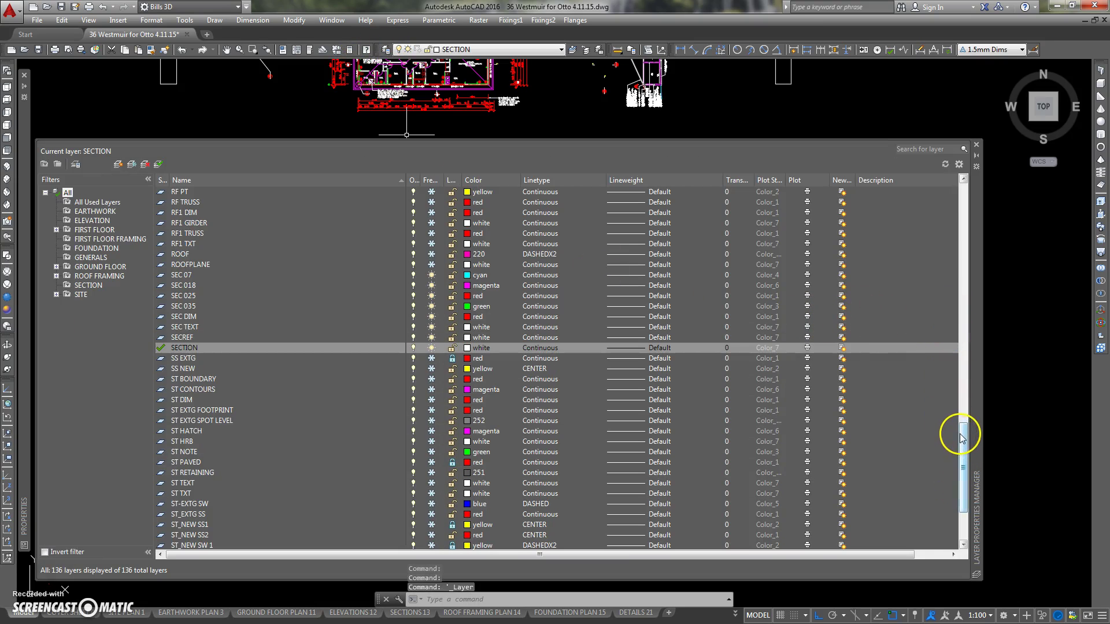
pyautogui.moveTo(962, 446)
pyautogui.mouseDown()
pyautogui.moveTo(963, 468)
pyautogui.moveTo(961, 452)
pyautogui.mouseUp()
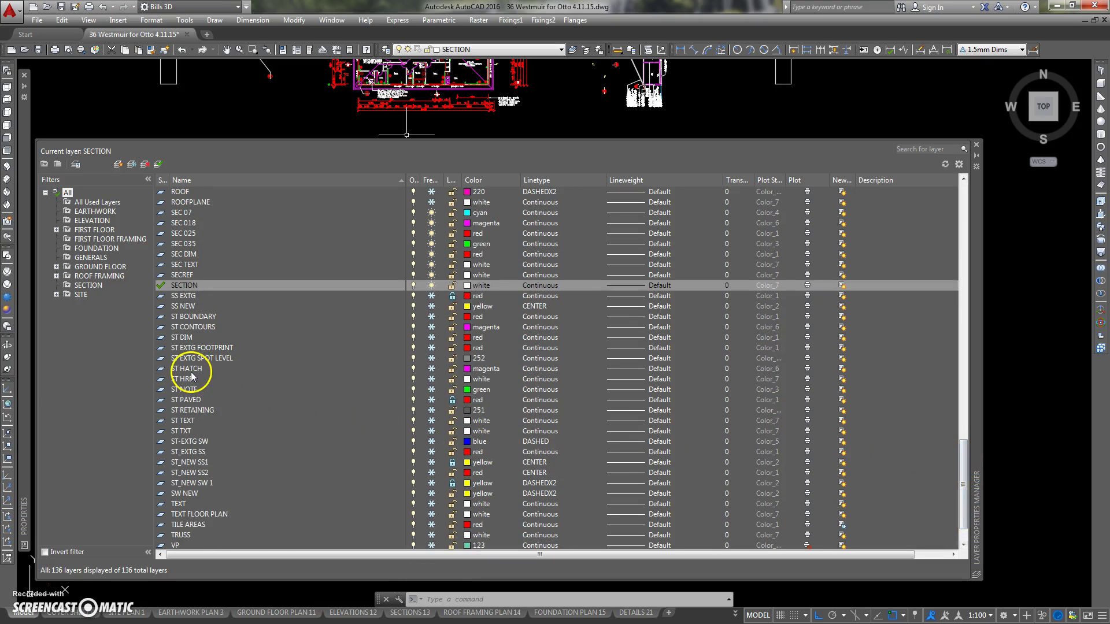
pyautogui.click(183, 316)
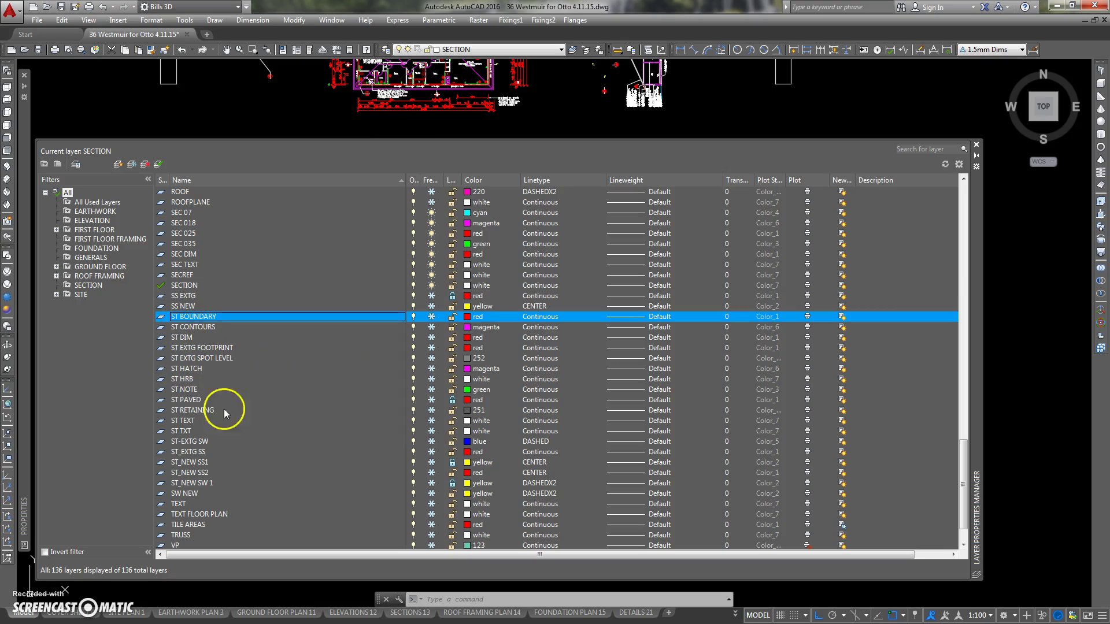
pyautogui.keyDown('shift'); pyautogui.click(185, 483); pyautogui.keyUp('shift')
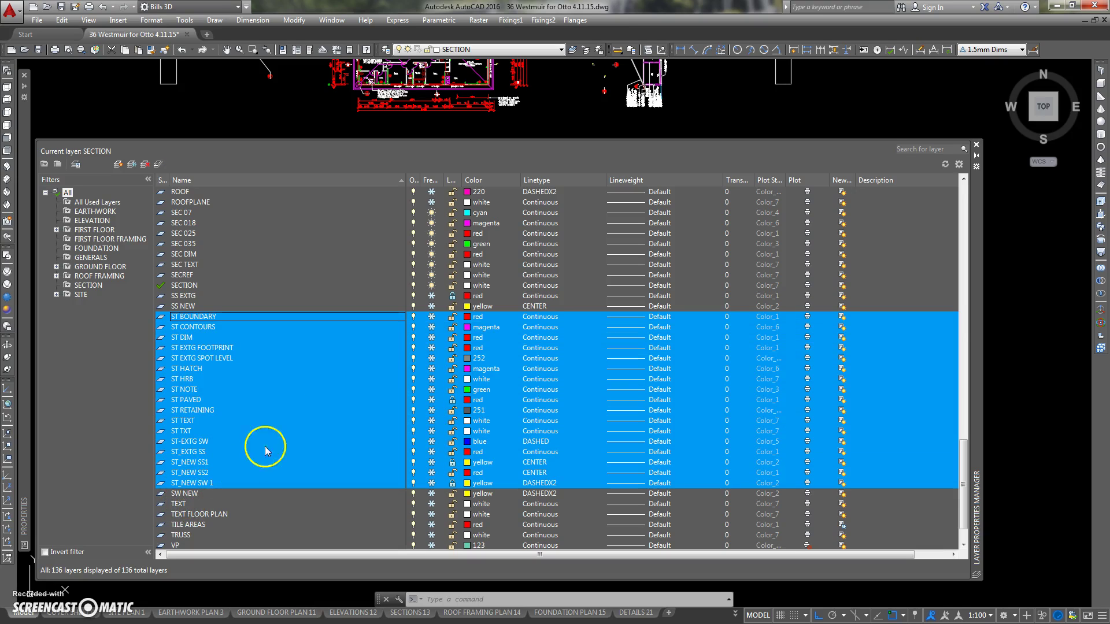
pyautogui.click(436, 323)
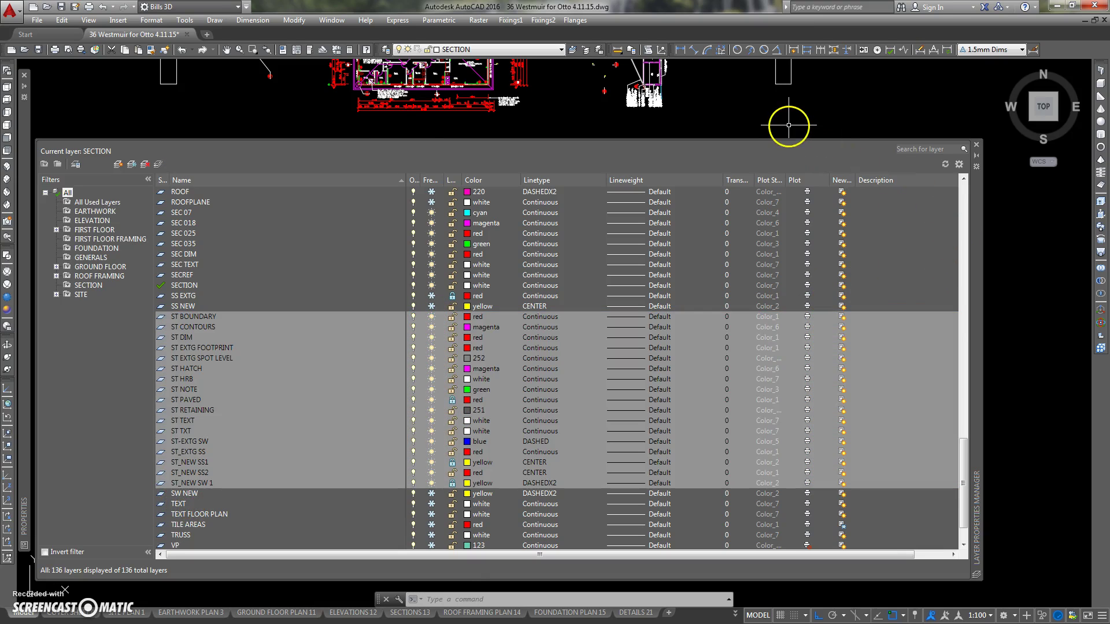
pyautogui.click(977, 146)
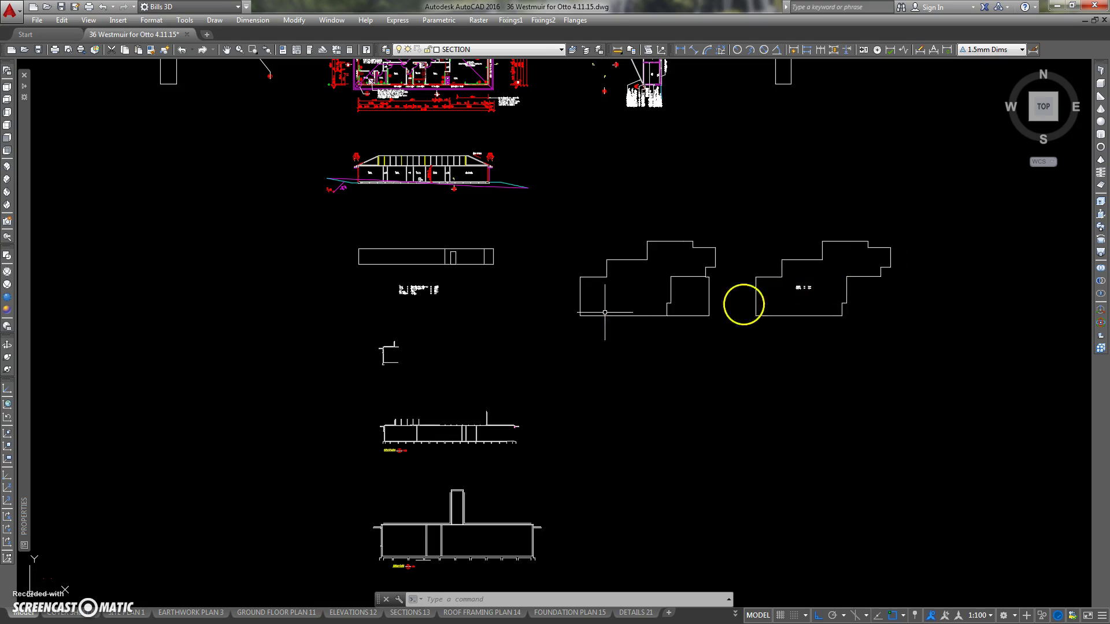
pyautogui.scroll(8, 401, 350)
pyautogui.scroll(-6, 429, 343)
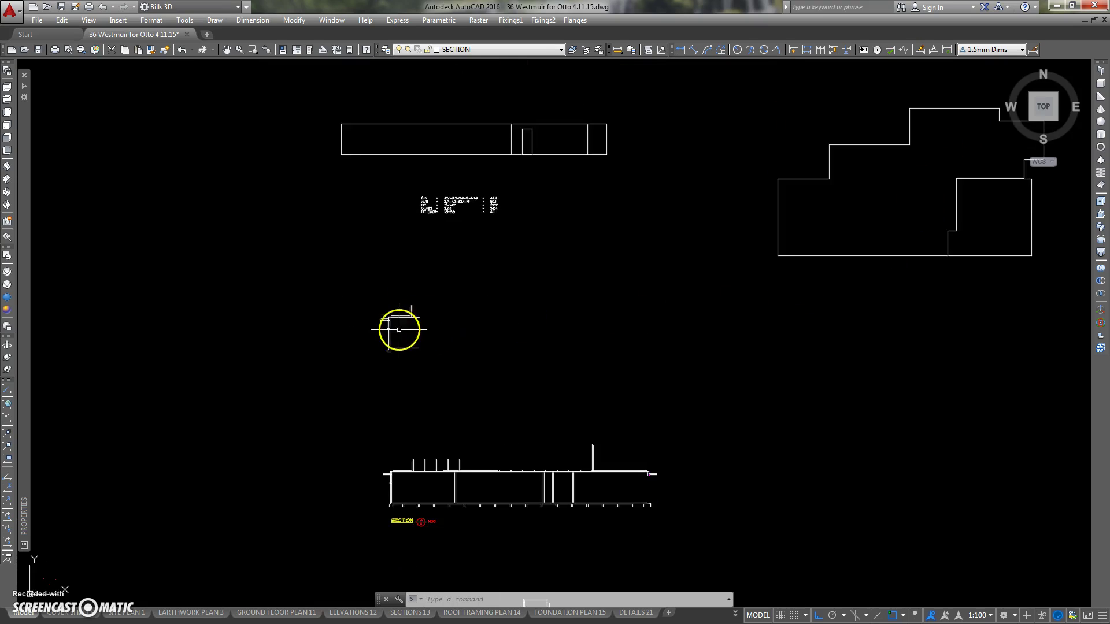
pyautogui.scroll(1, 359, 280)
pyautogui.scroll(4, 361, 343)
pyautogui.moveTo(361, 343); pyautogui.dragTo(362, 292, button='middle')
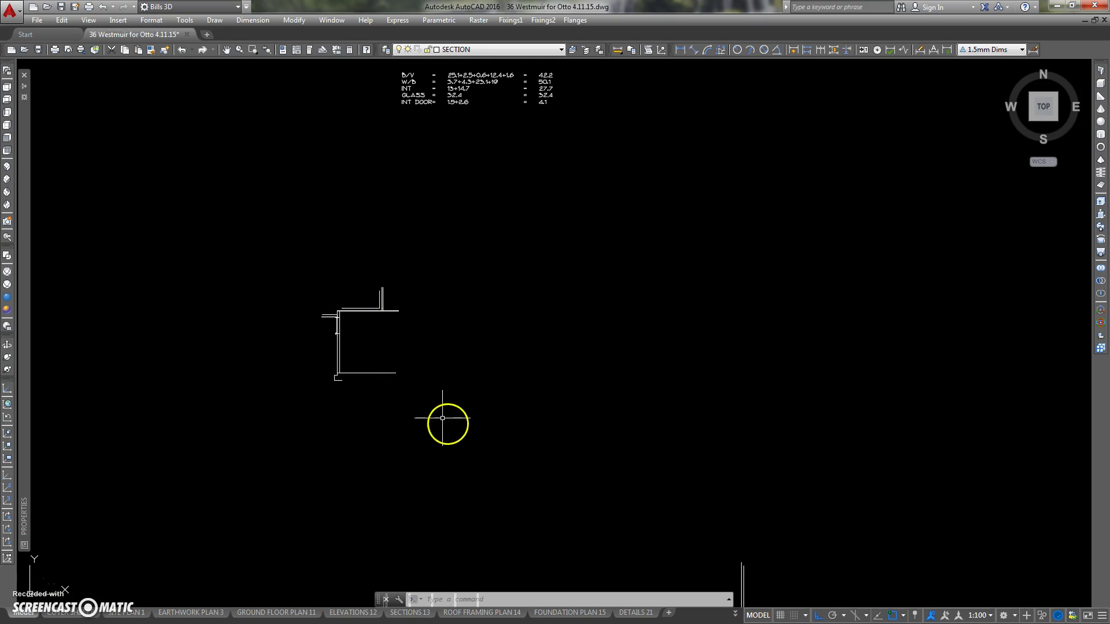
pyautogui.scroll(-3, 417, 384)
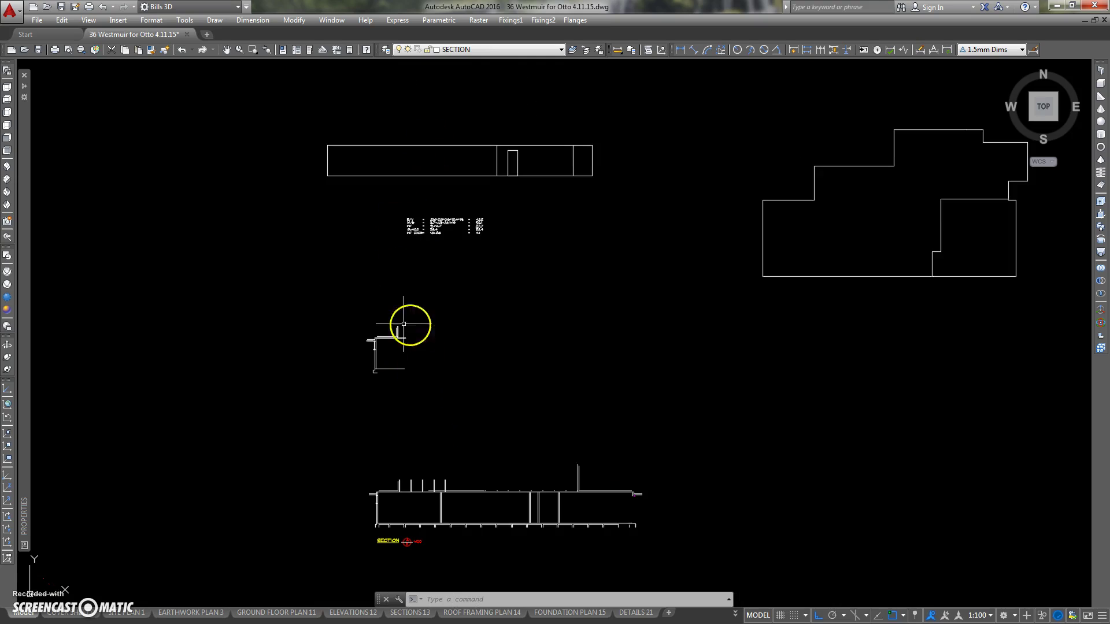
pyautogui.scroll(-3, 448, 376)
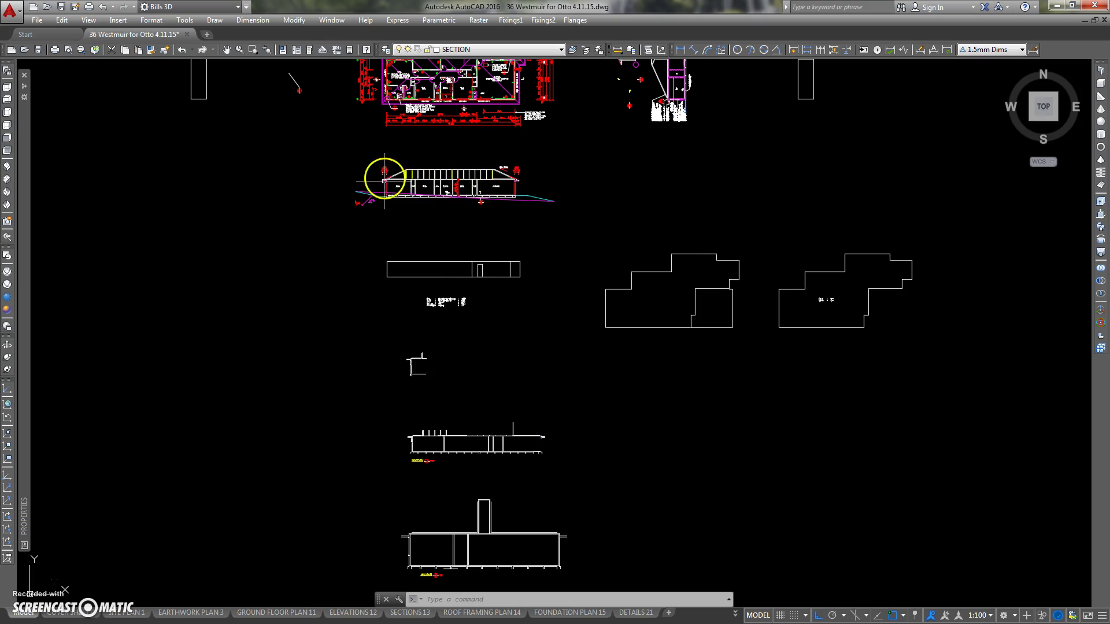
pyautogui.moveTo(471, 354); pyautogui.dragTo(425, 322, button='middle')
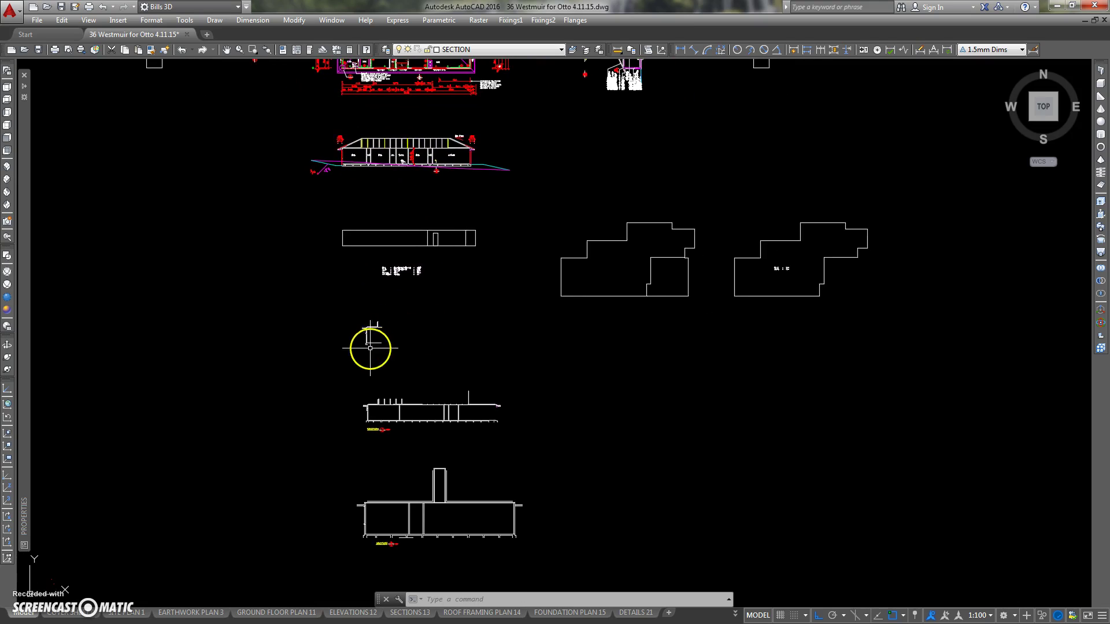
pyautogui.scroll(3, 373, 340)
pyautogui.scroll(-3, 446, 357)
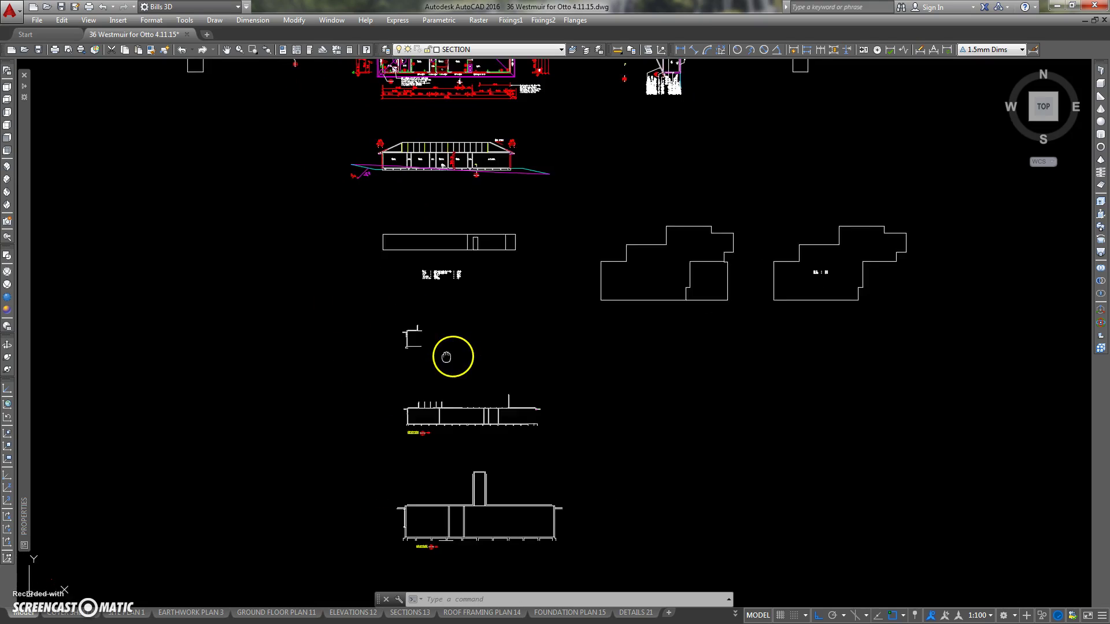
pyautogui.moveTo(445, 357); pyautogui.dragTo(385, 327, button='middle')
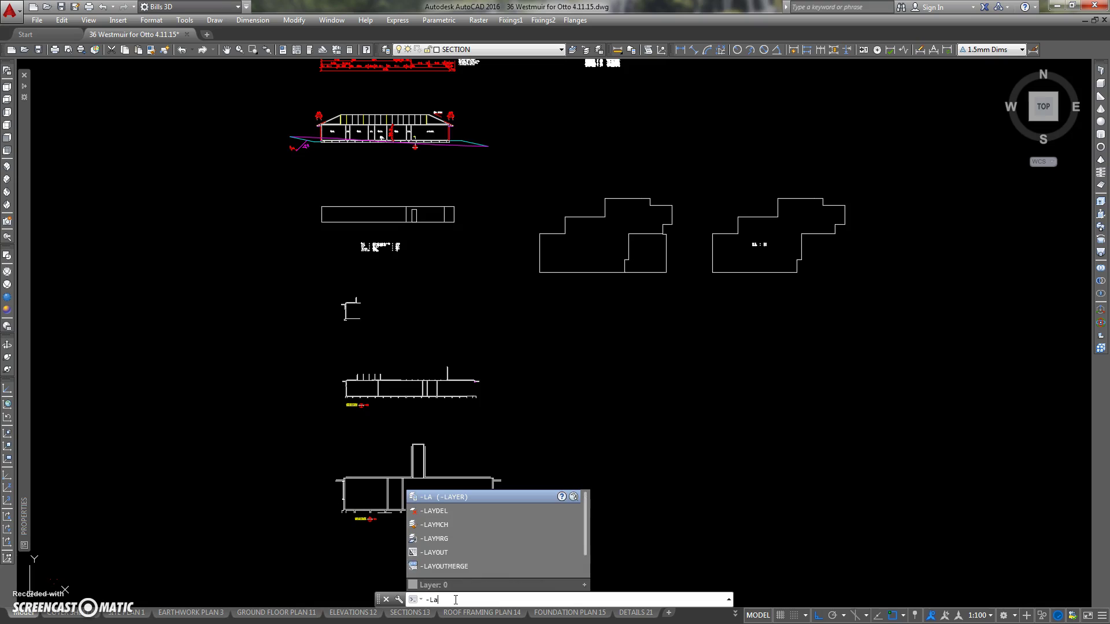
# Thaw all layers using -LAYER with the T option and * wildcard.
pyautogui.press('BackSpace')
pyautogui.press('Return')
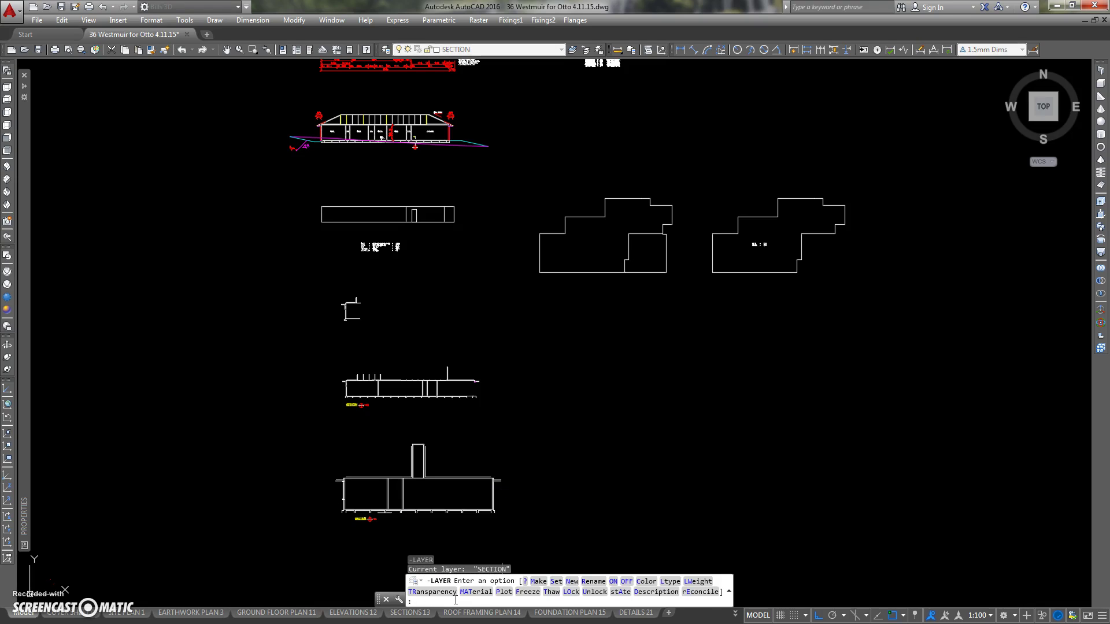
pyautogui.write('t')
pyautogui.press('Return')
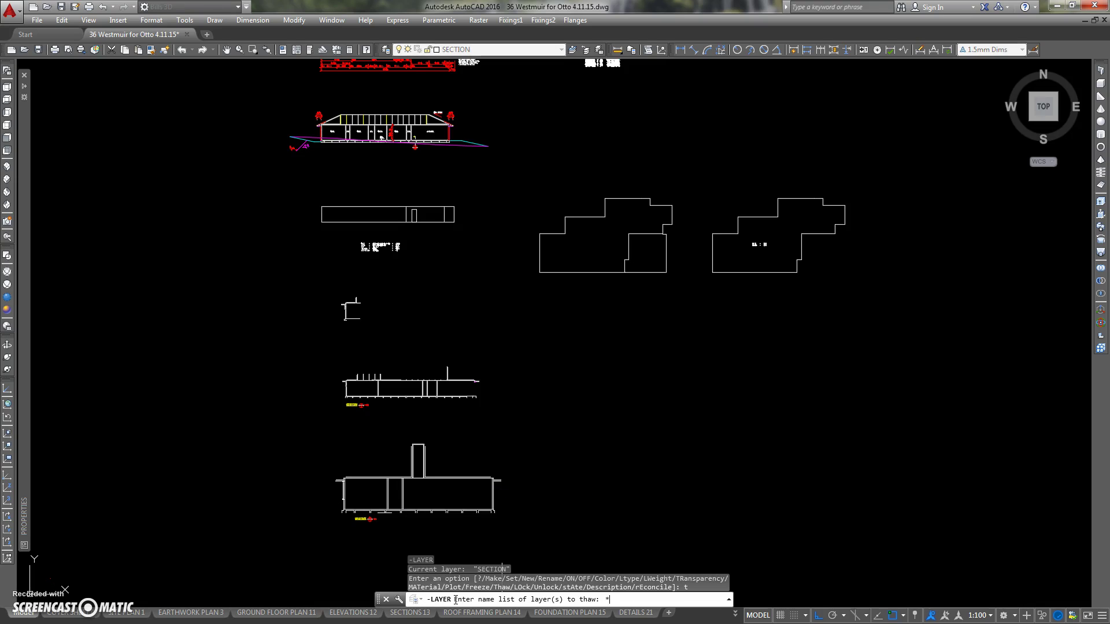
pyautogui.press('Return')
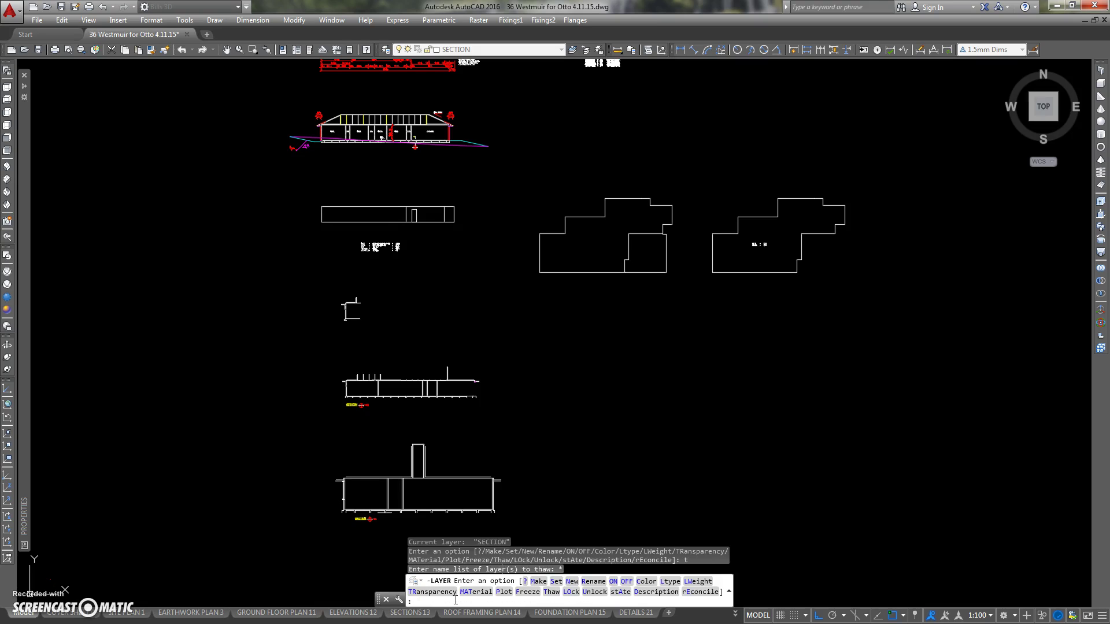
pyautogui.press('Return')
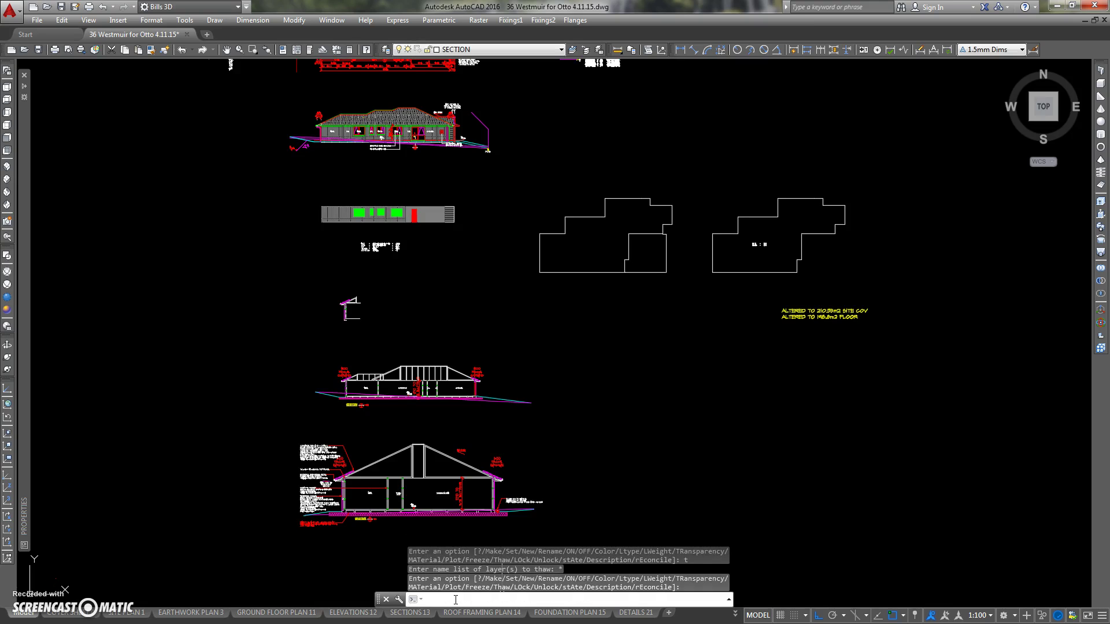
# Zoom in and centre the view on the reappeared eave section detail.
pyautogui.scroll(8, 324, 347)
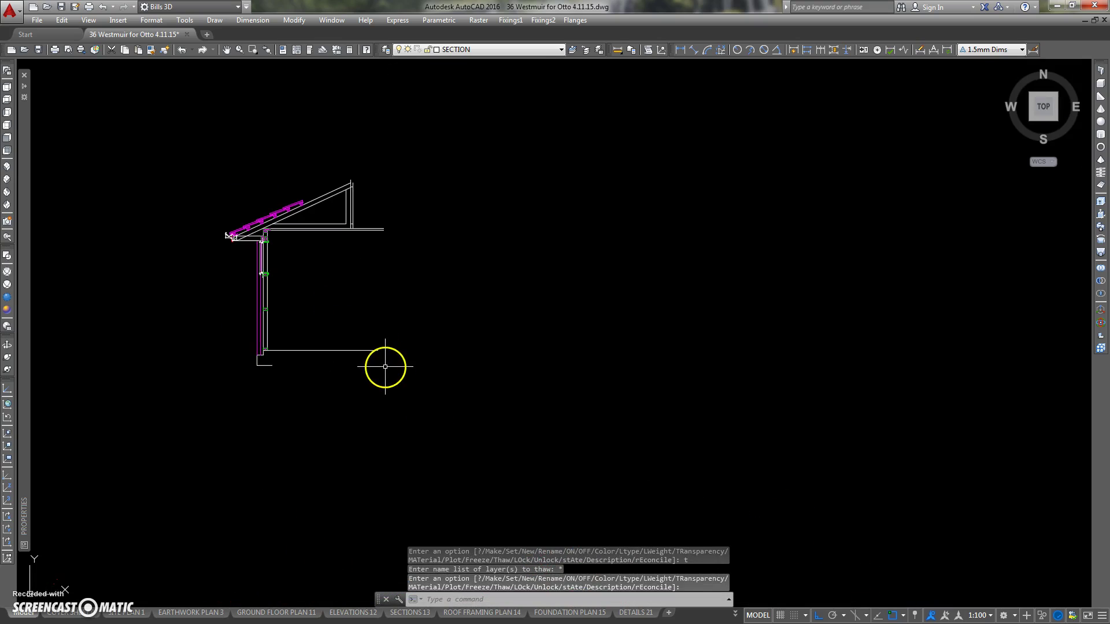
pyautogui.click(374, 229)
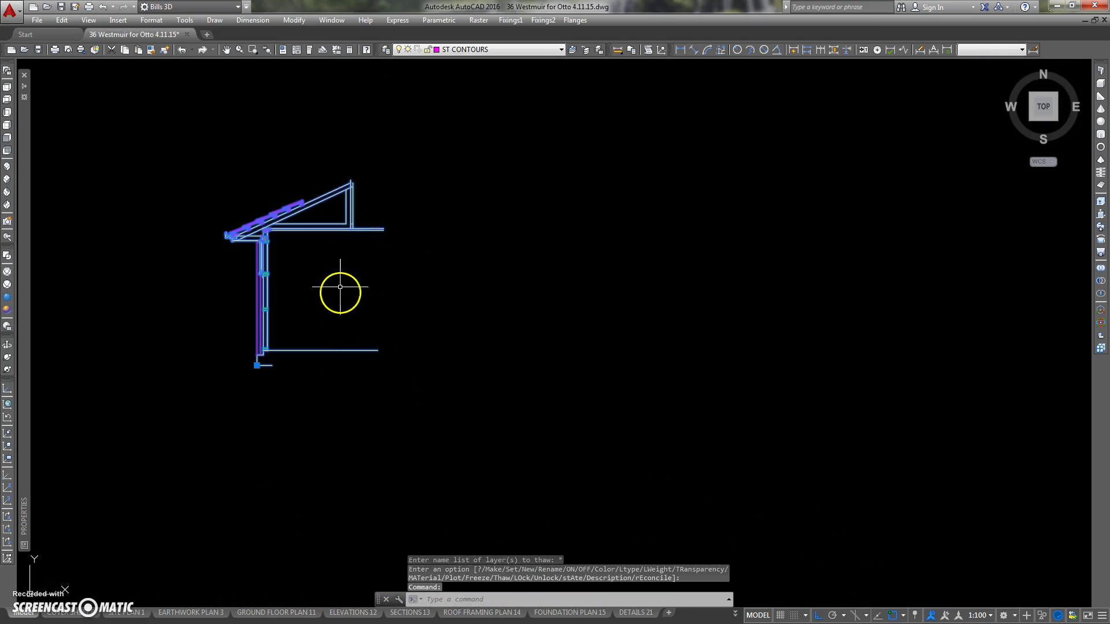
pyautogui.moveTo(339, 285); pyautogui.dragTo(348, 361, button='middle')
pyautogui.press('Escape')
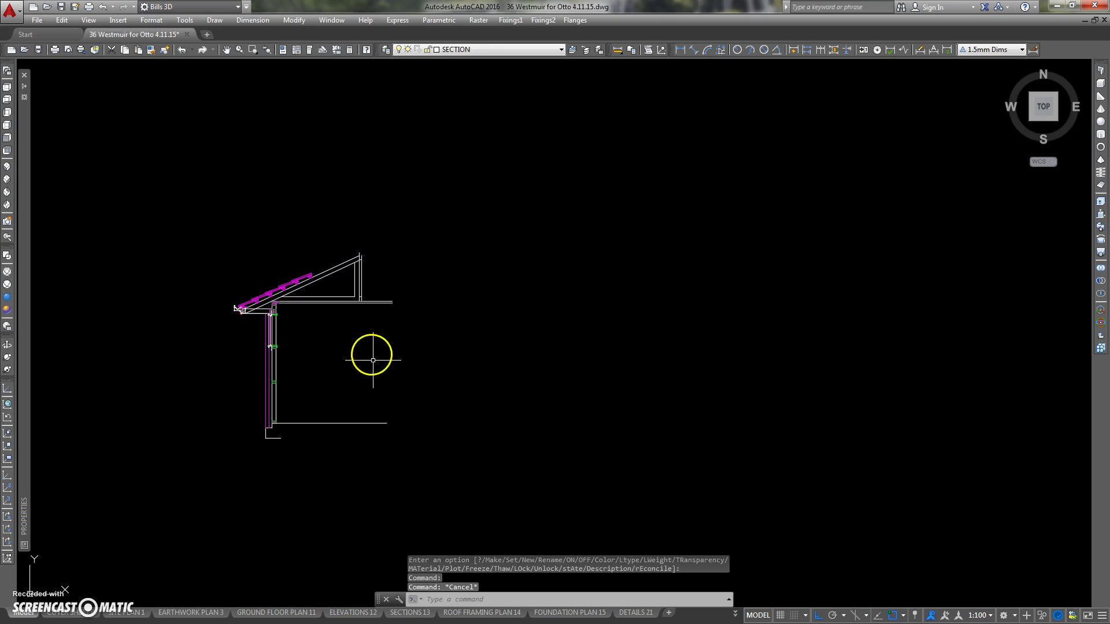
# Explode the eave detail block into separate objects with X (EXPLODE).
pyautogui.write('x')
pyautogui.press('Return')
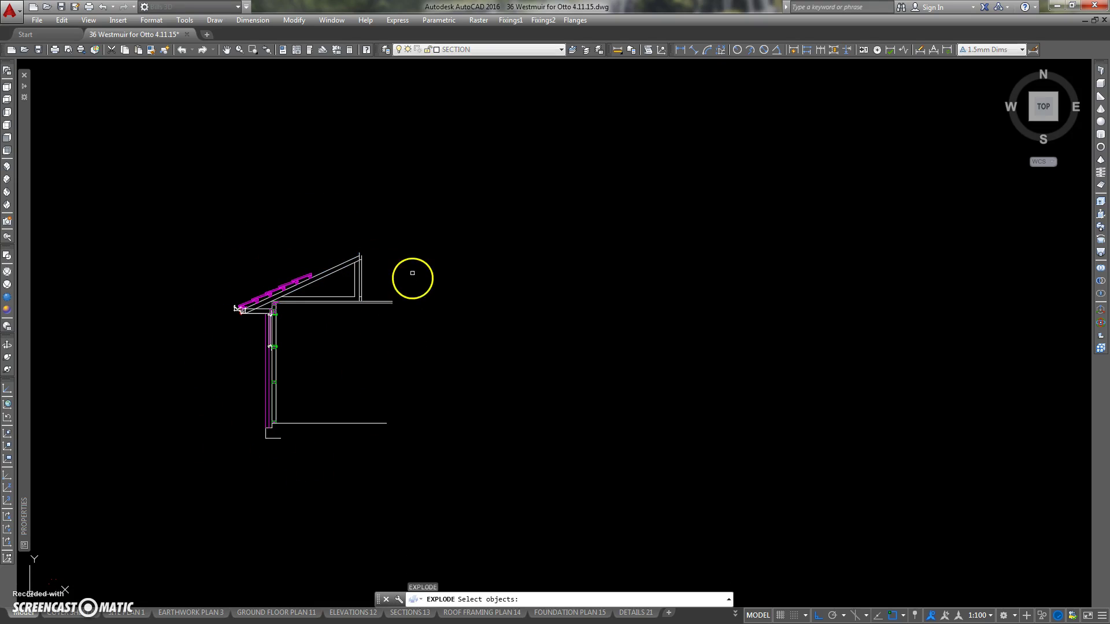
pyautogui.click(408, 273)
pyautogui.click(366, 318)
pyautogui.press('Return')
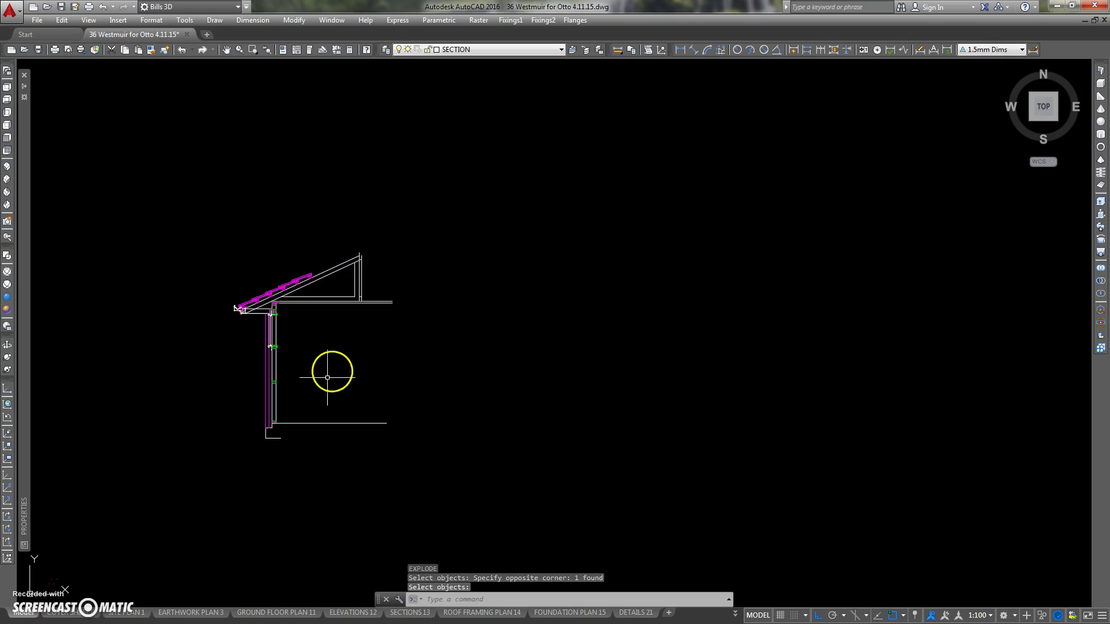
pyautogui.scroll(3, 295, 396)
pyautogui.moveTo(275, 398); pyautogui.dragTo(309, 369, button='middle')
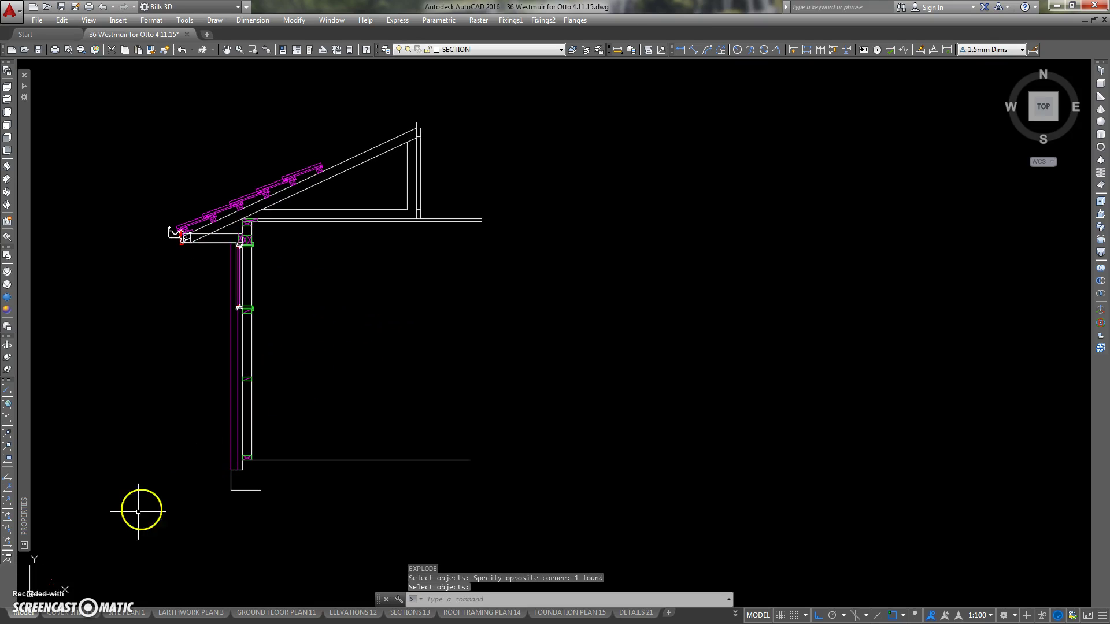
# Inspect the top roof tile: a block on layer H, scale 0.125, rotated 87°1'22".
pyautogui.press('Return')
pyautogui.click(263, 186)
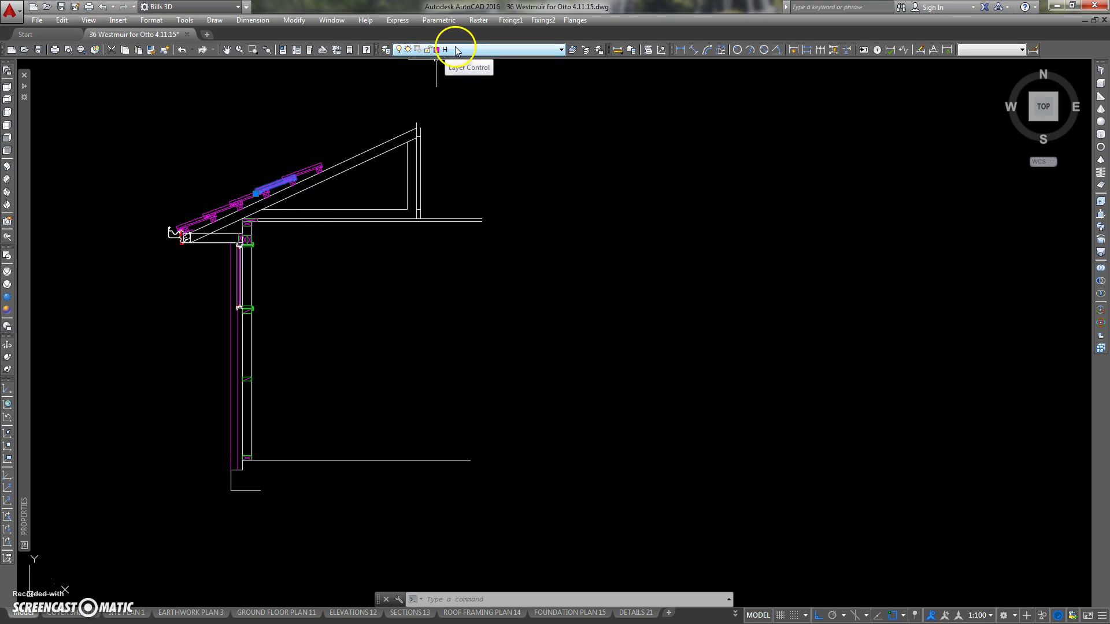
pyautogui.moveTo(439, 127)
pyautogui.mouseDown(button='middle')
pyautogui.moveTo(443, 156)
pyautogui.moveTo(470, 151)
pyautogui.mouseUp(button='middle')
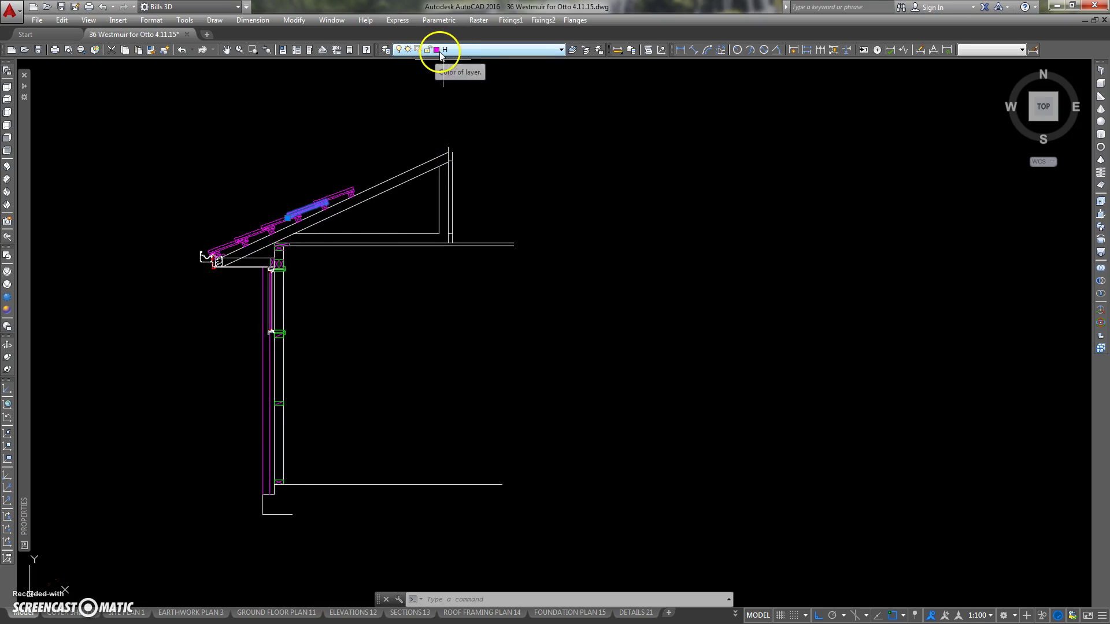
pyautogui.press('Escape')
pyautogui.press('Escape')
pyautogui.scroll(3, 315, 202)
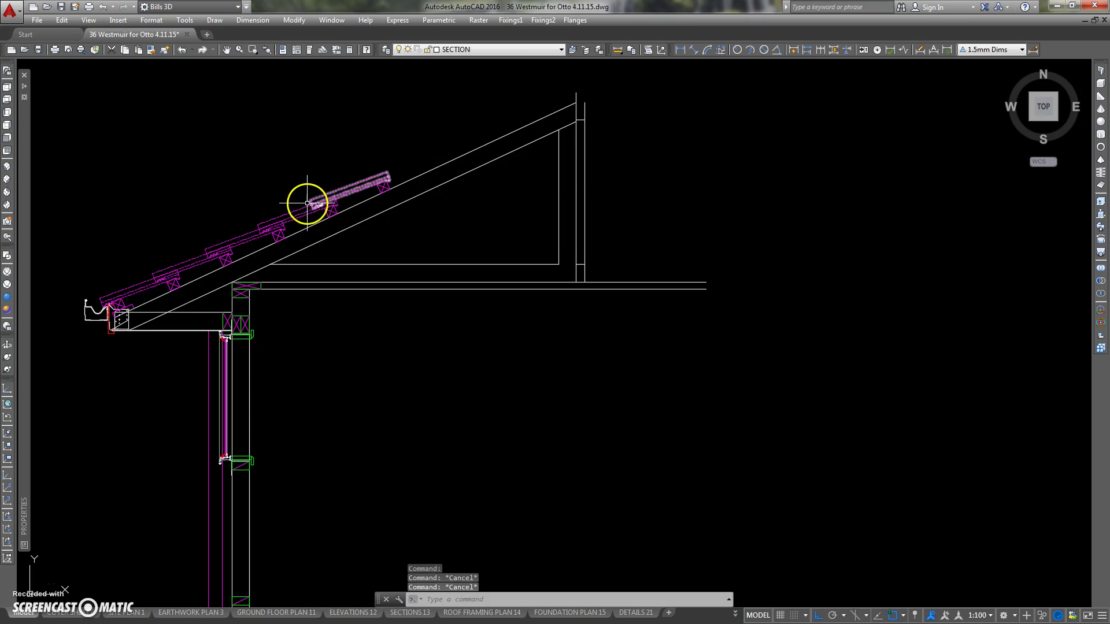
pyautogui.click(335, 191)
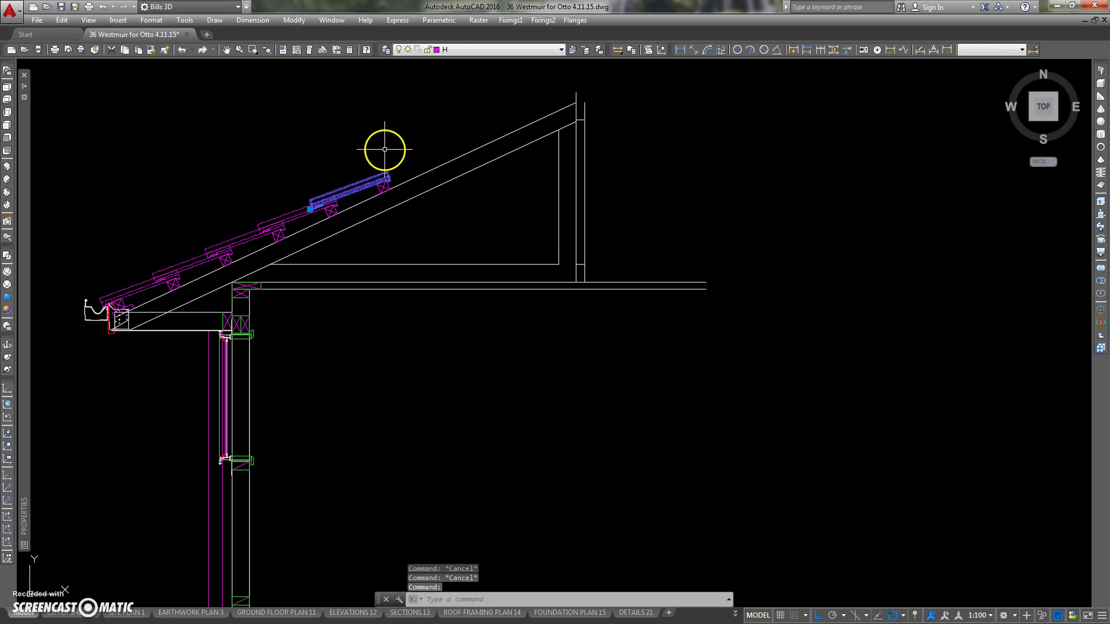
pyautogui.scroll(3, 335, 206)
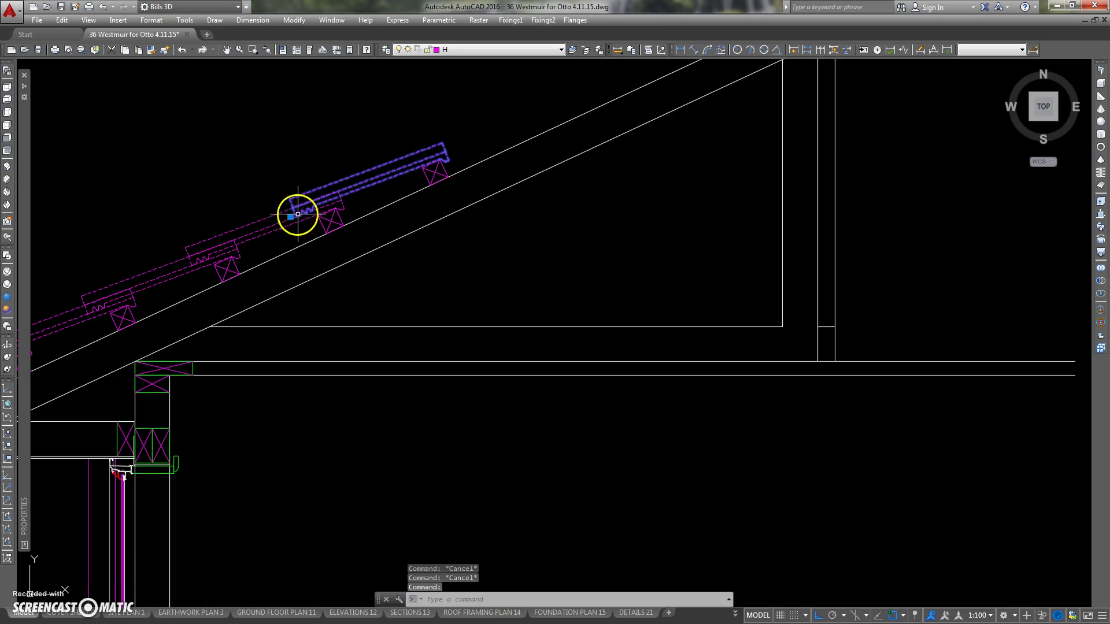
pyautogui.moveTo(26, 159)
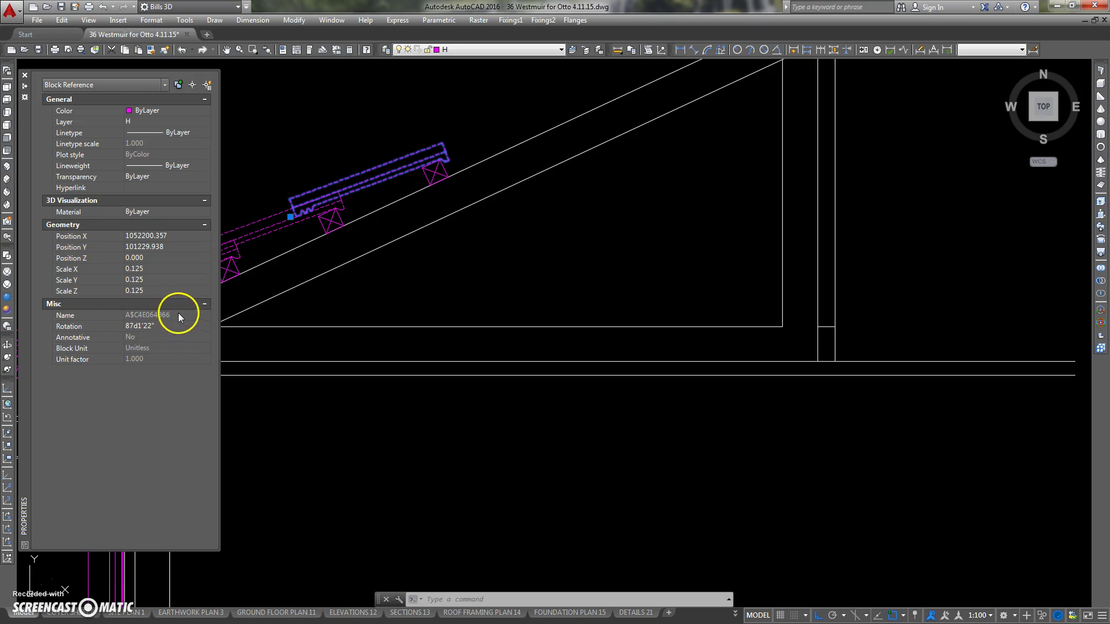
pyautogui.click(25, 75)
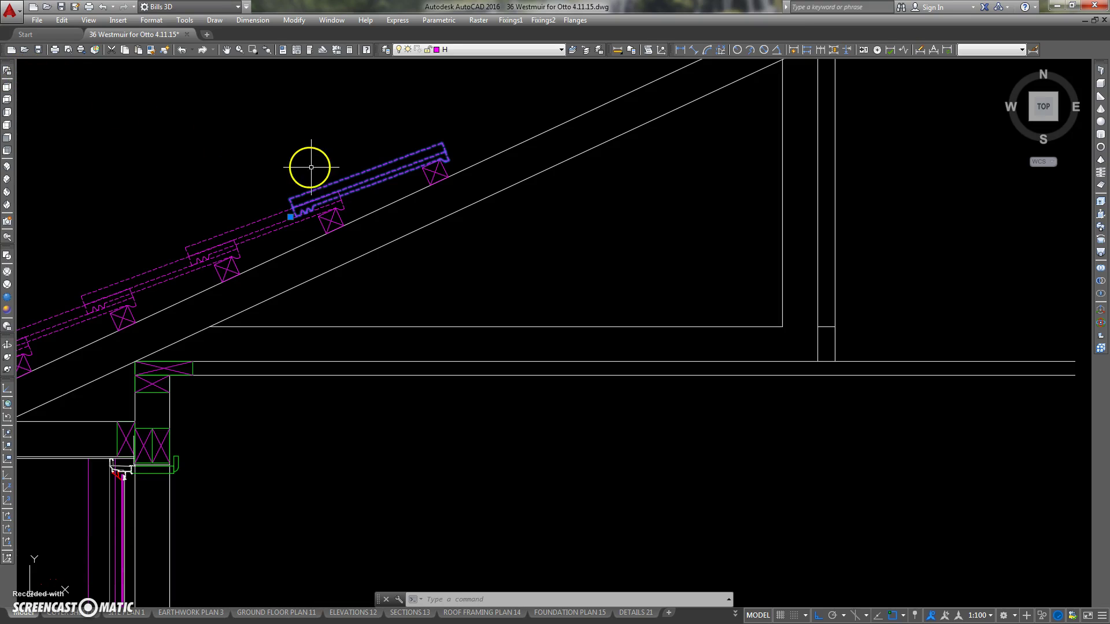
# Open the selected roof tile block for in-place reference editing.
pyautogui.rightClick(335, 146)
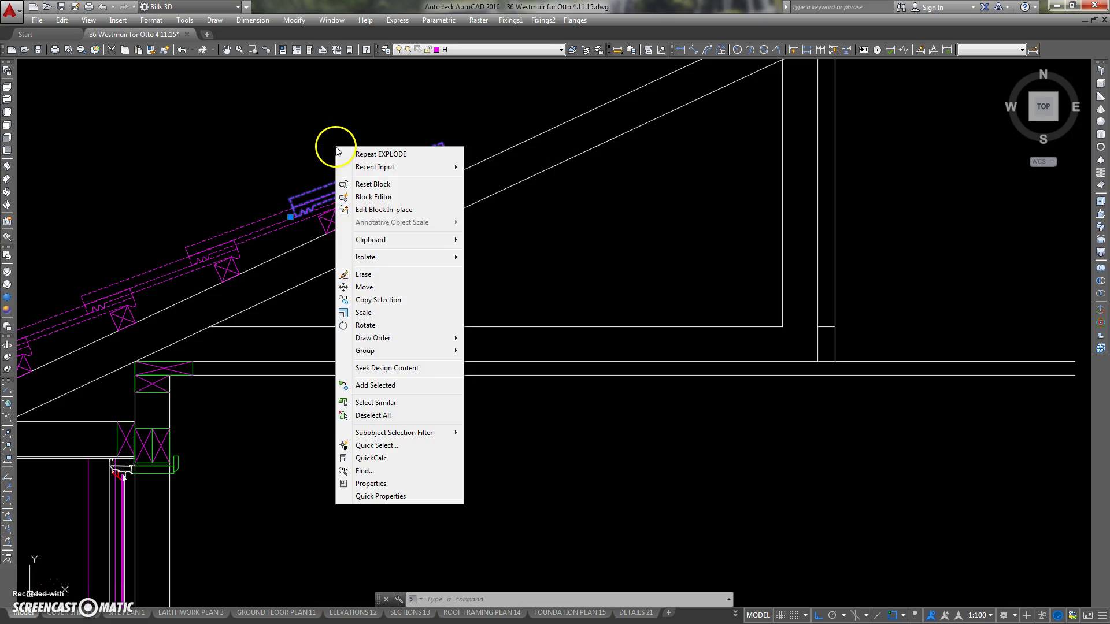
pyautogui.click(382, 210)
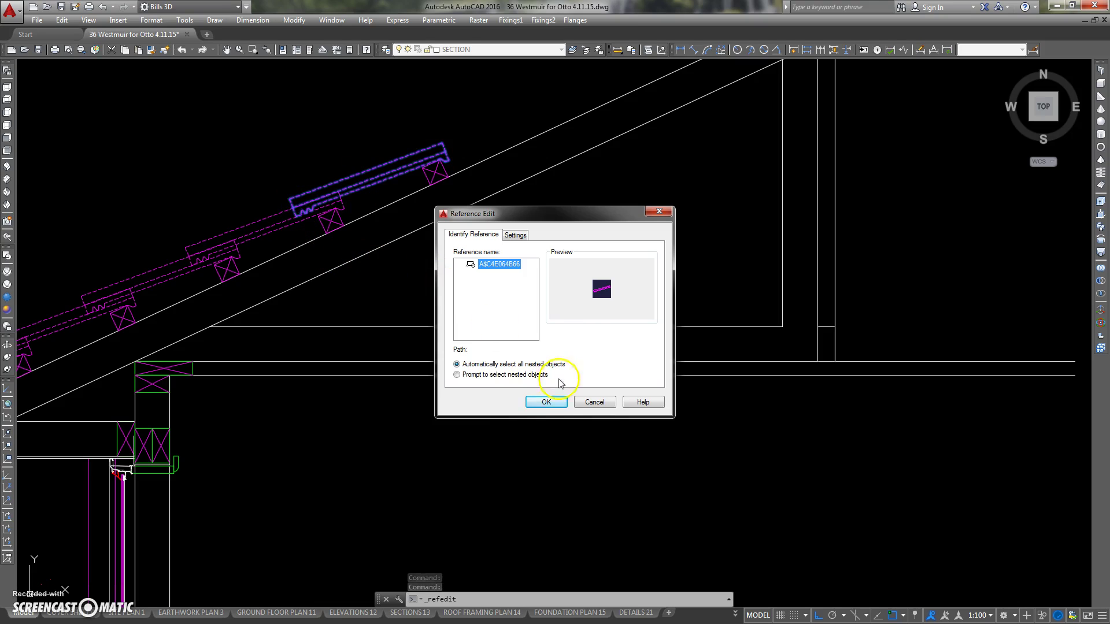
pyautogui.click(545, 402)
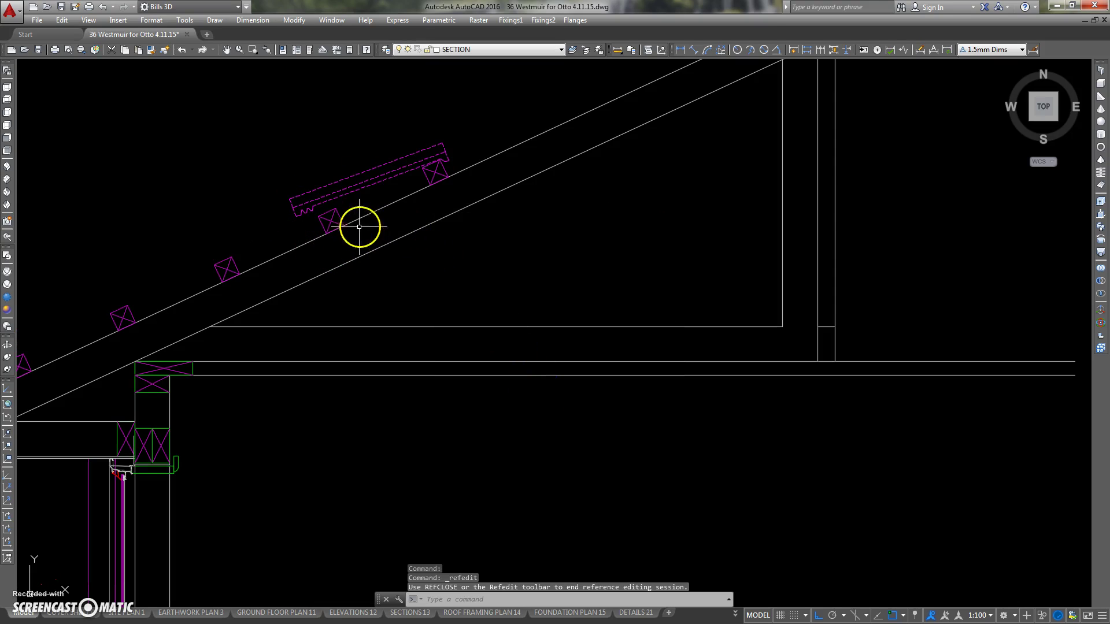
# Select the dashed roof line, tile outline, zigzag edge and corner segment inside the block.
pyautogui.click(373, 184)
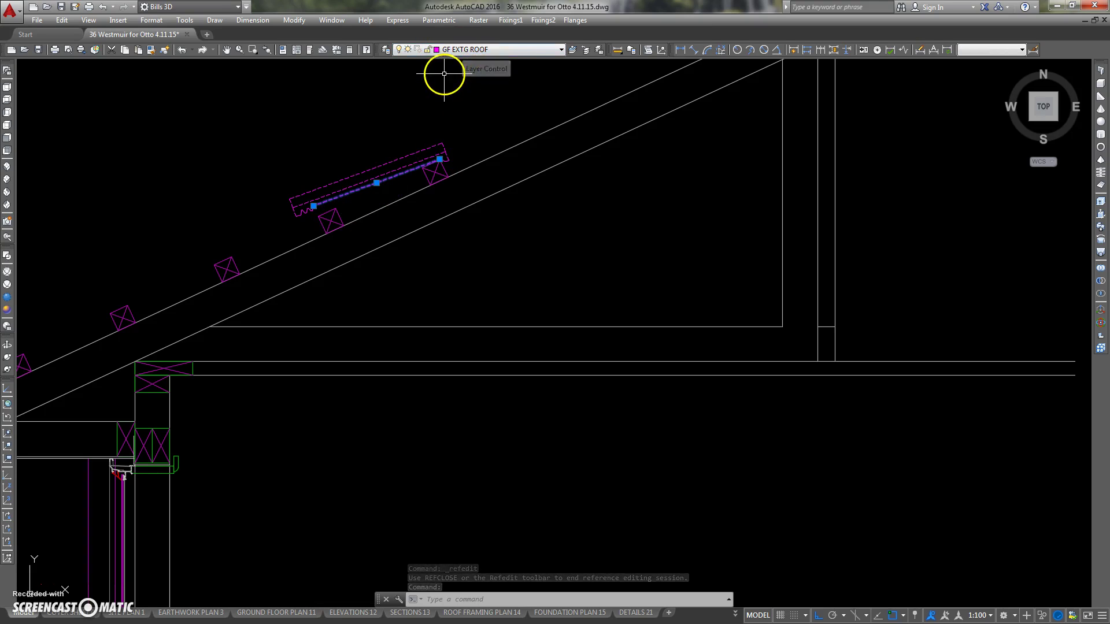
pyautogui.moveTo(443, 77); pyautogui.dragTo(439, 117, button='middle')
pyautogui.scroll(3, 377, 168)
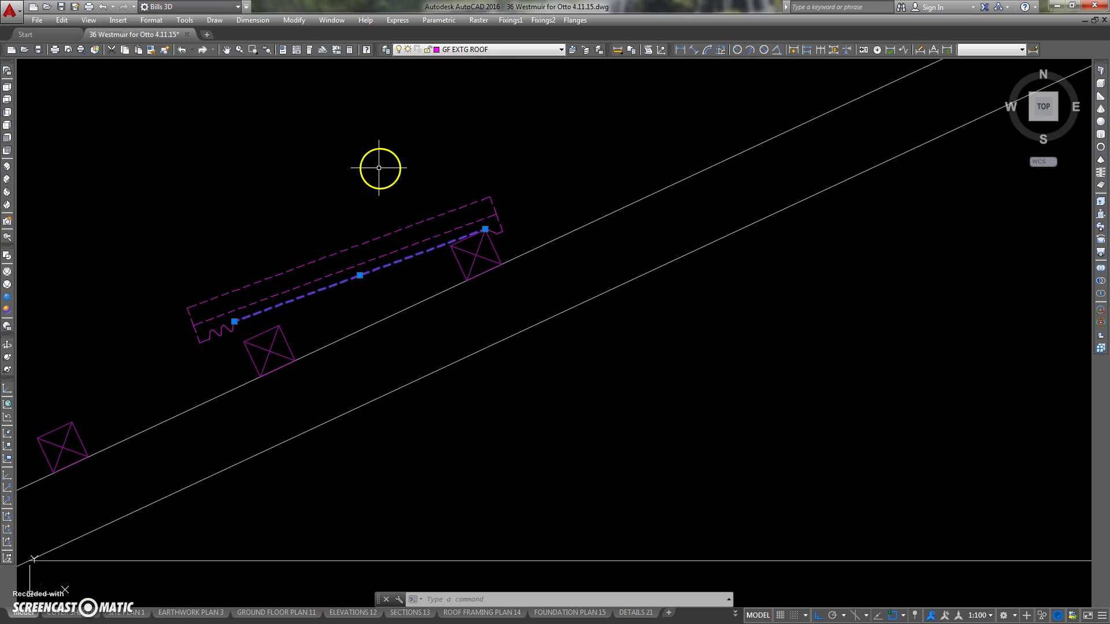
pyautogui.click(511, 160)
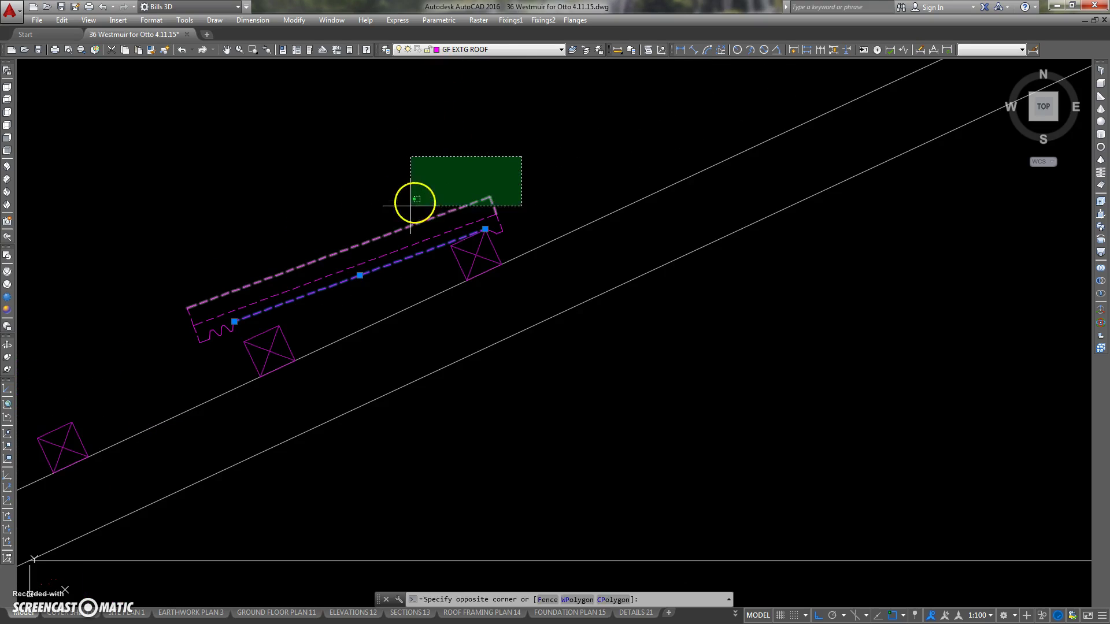
pyautogui.click(336, 212)
pyautogui.click(330, 218)
pyautogui.click(168, 314)
pyautogui.click(239, 275)
pyautogui.click(150, 336)
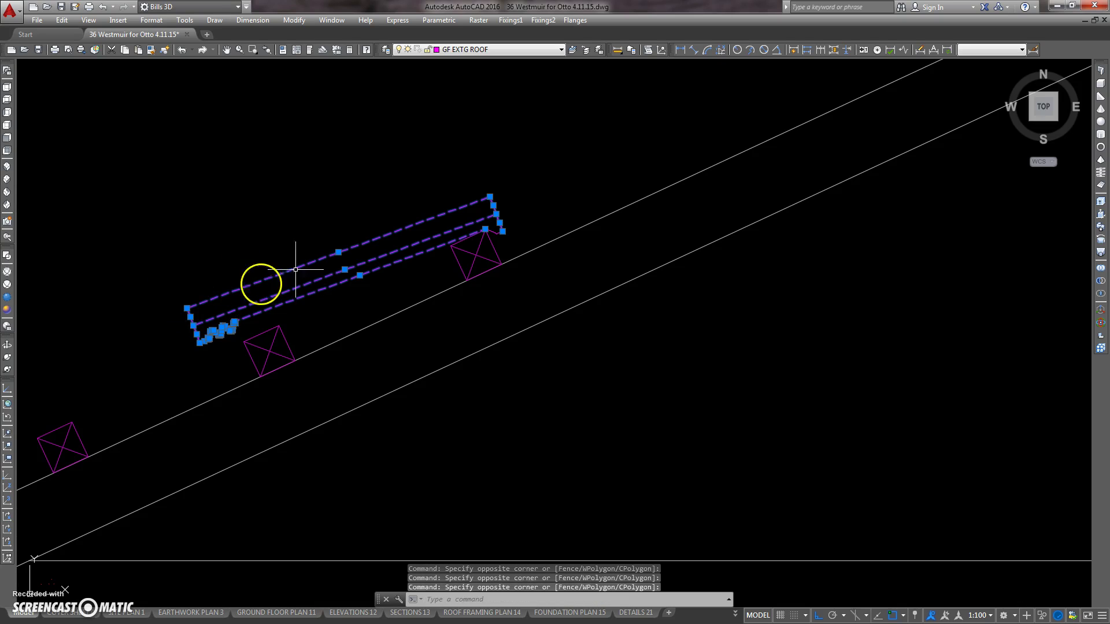
pyautogui.scroll(3, 477, 241)
pyautogui.click(473, 241)
pyautogui.click(564, 168)
pyautogui.scroll(-4, 399, 217)
pyautogui.moveTo(315, 181); pyautogui.dragTo(362, 225, button='middle')
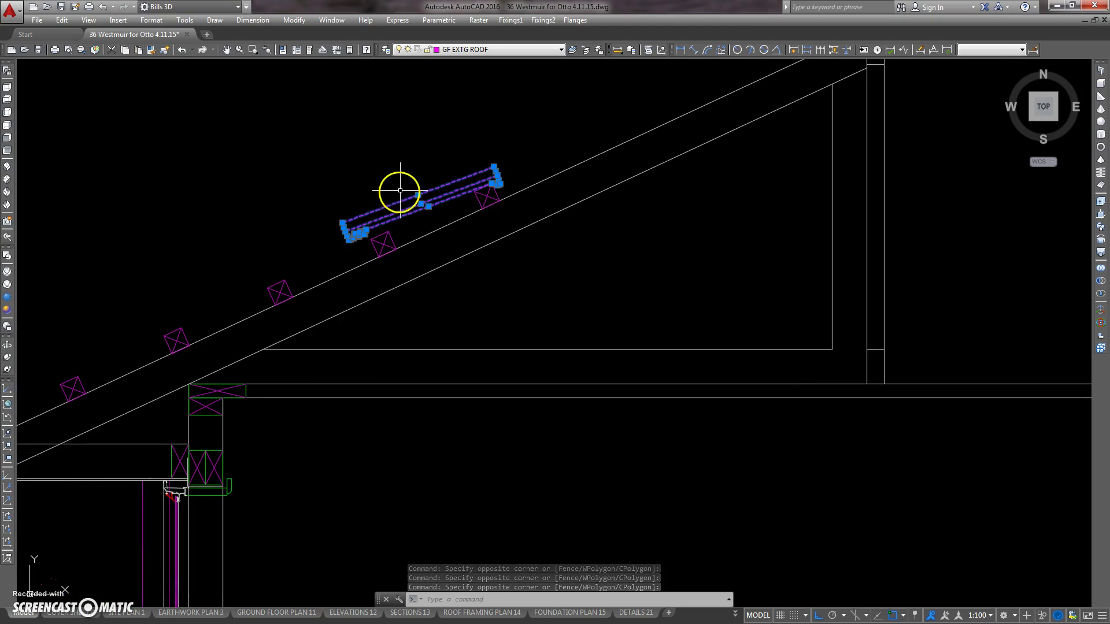
# Move the selected tile parts onto layer 0.
pyautogui.click(488, 48)
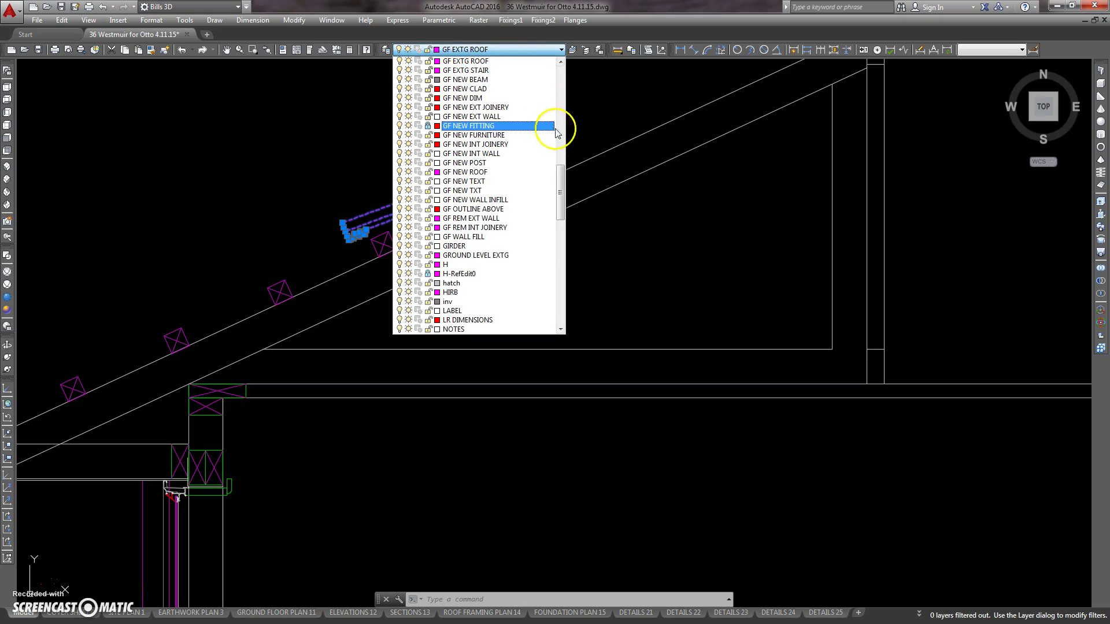
pyautogui.moveTo(562, 181); pyautogui.dragTo(564, 68)
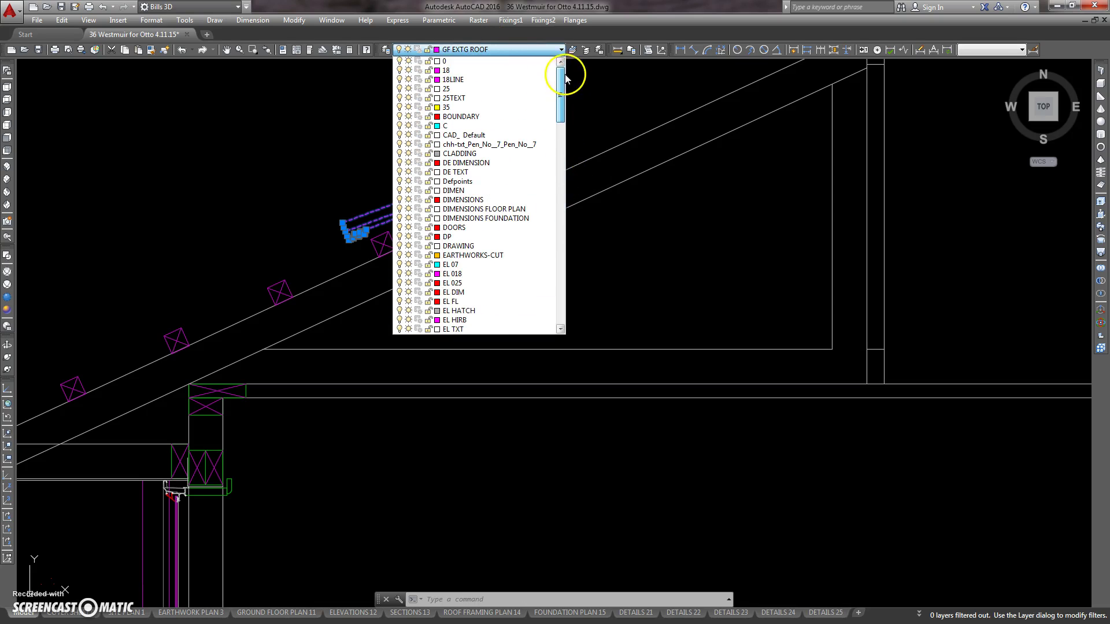
pyautogui.click(462, 61)
pyautogui.press('Escape')
pyautogui.press('Escape')
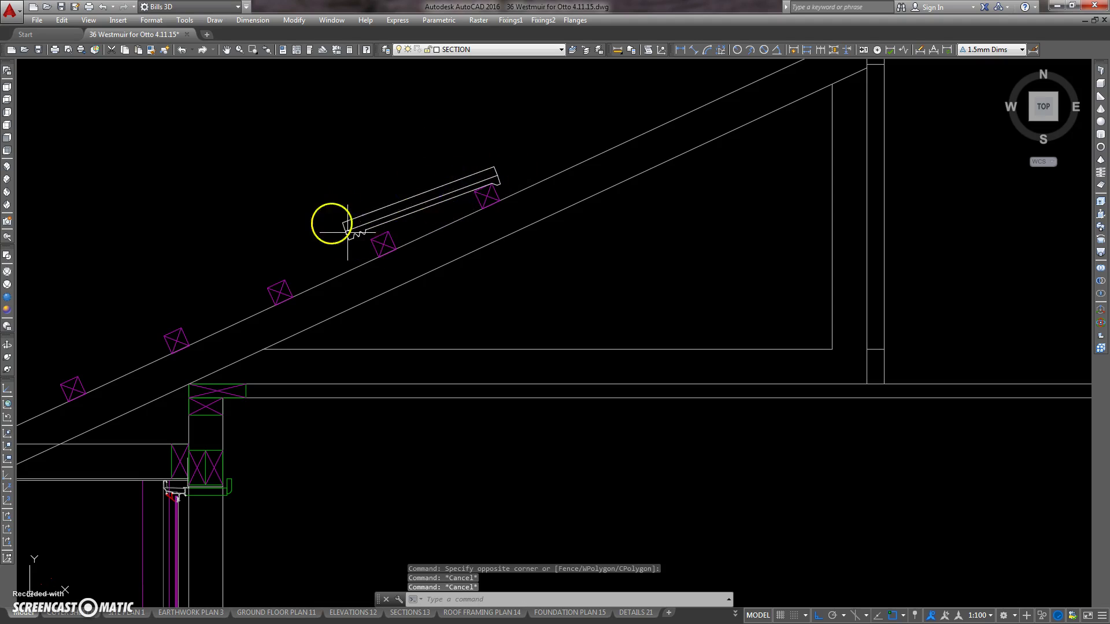
# Save the reference edit so all 24 roof tile instances update.
pyautogui.moveTo(454, 157); pyautogui.dragTo(418, 200, button='middle')
pyautogui.scroll(3, 368, 214)
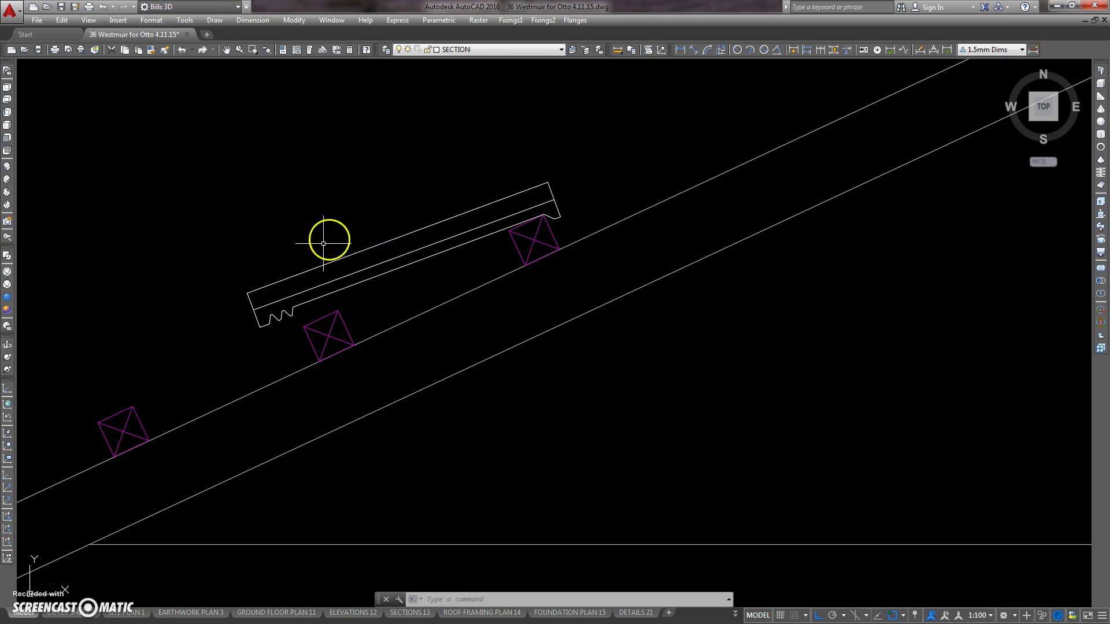
pyautogui.rightClick(394, 139)
pyautogui.moveTo(449, 177)
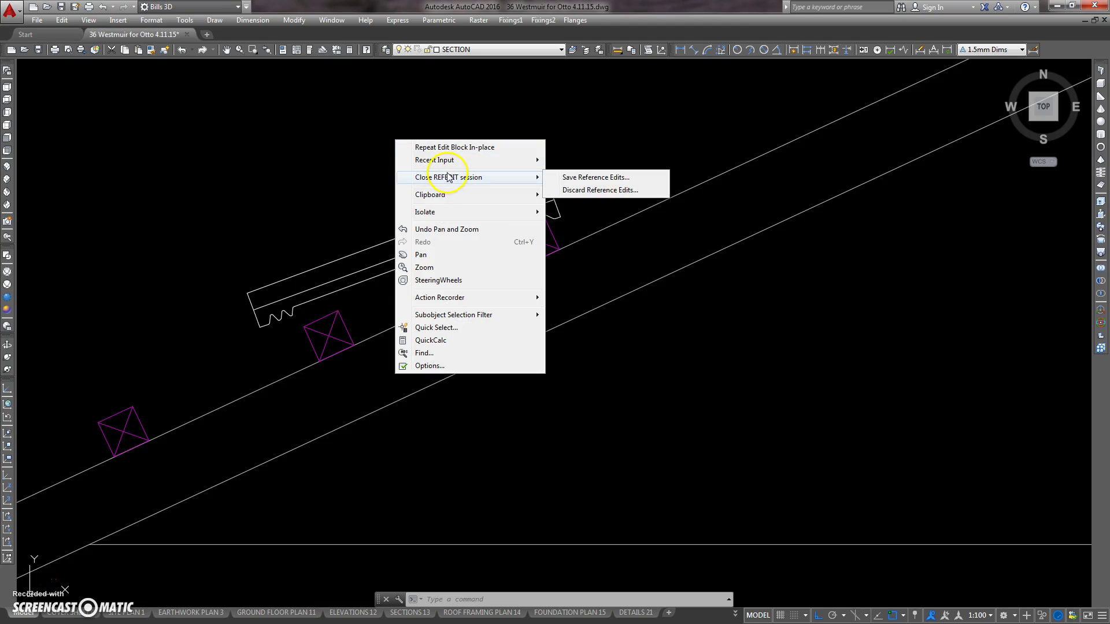
pyautogui.click(575, 179)
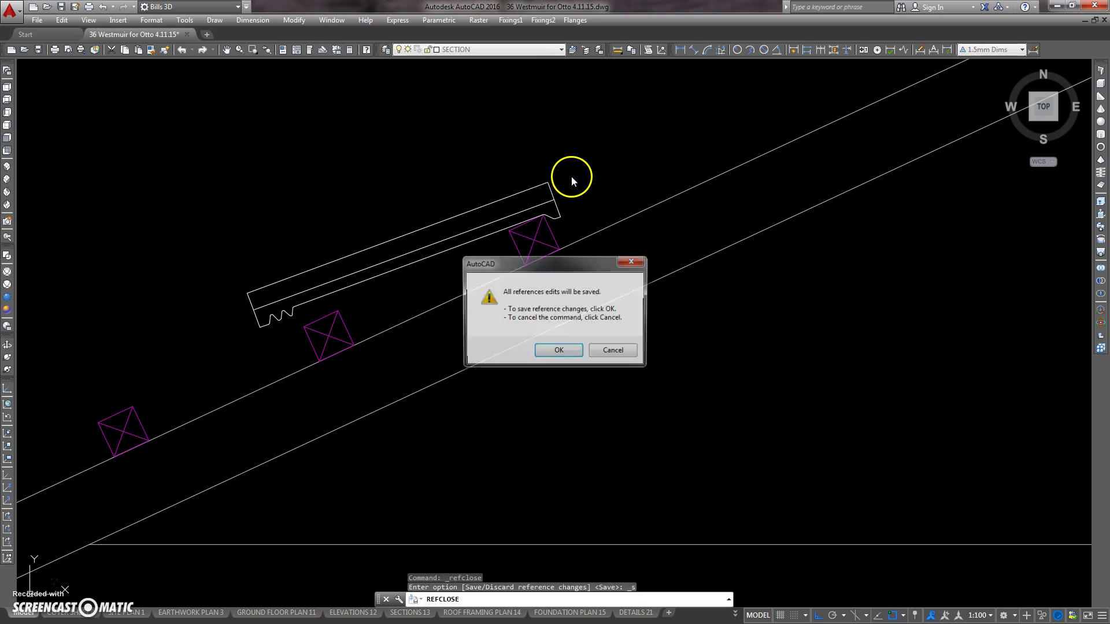
pyautogui.click(558, 351)
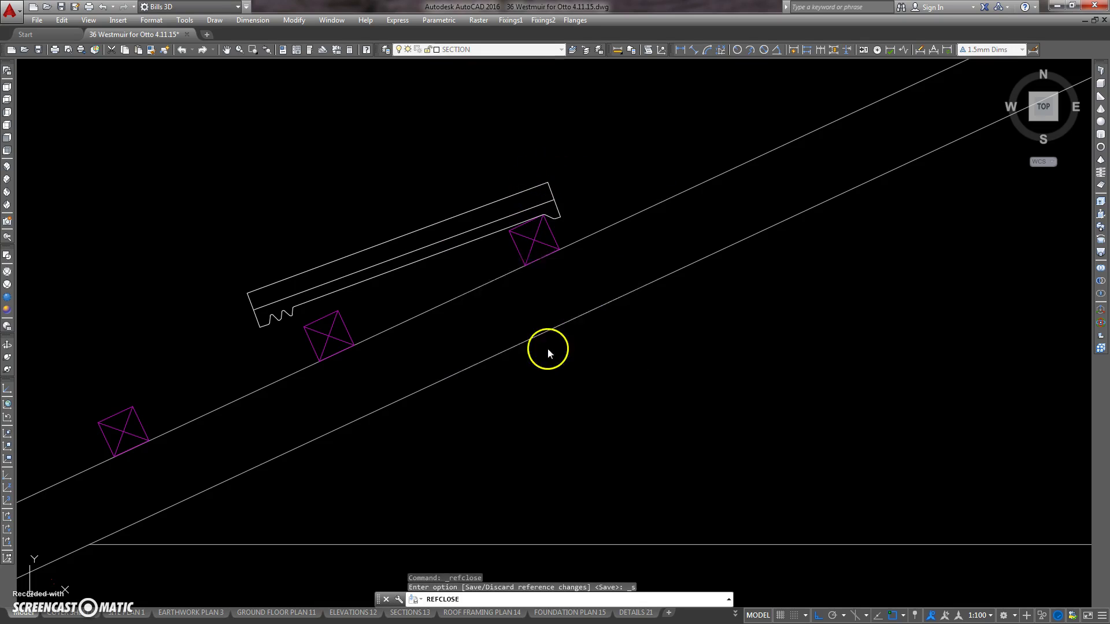
pyautogui.click(421, 260)
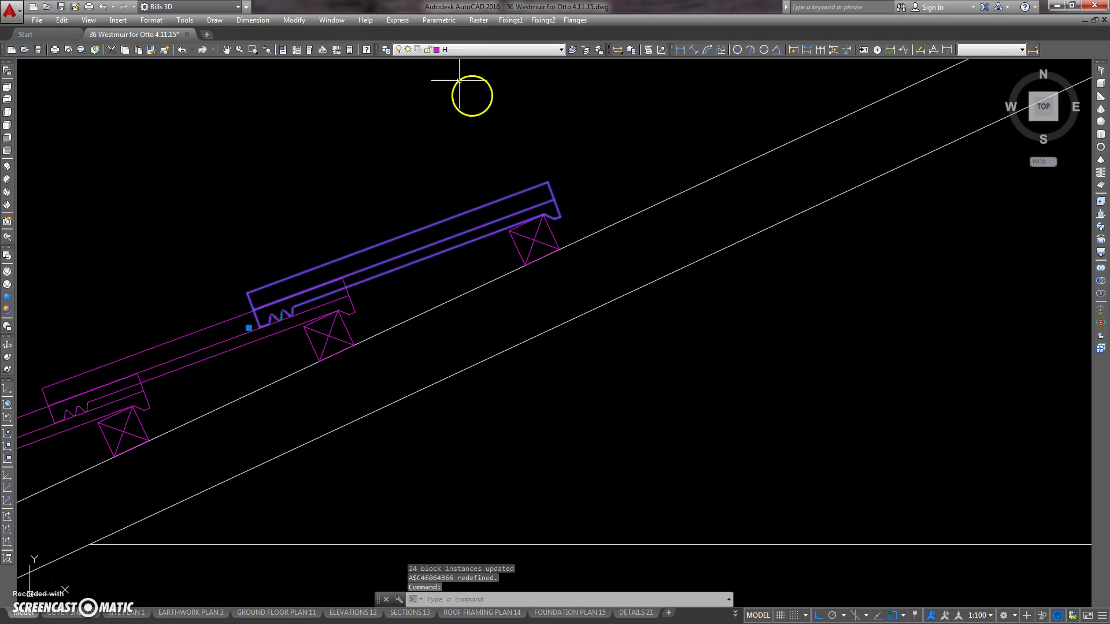
pyautogui.press('Escape')
pyautogui.press('Escape')
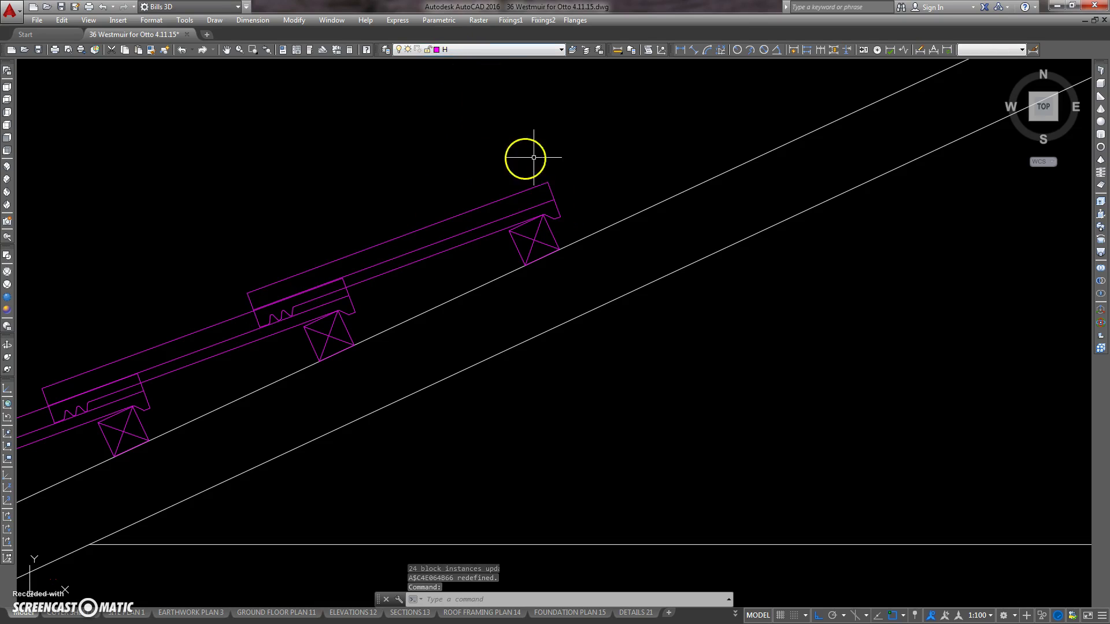
pyautogui.click(626, 219)
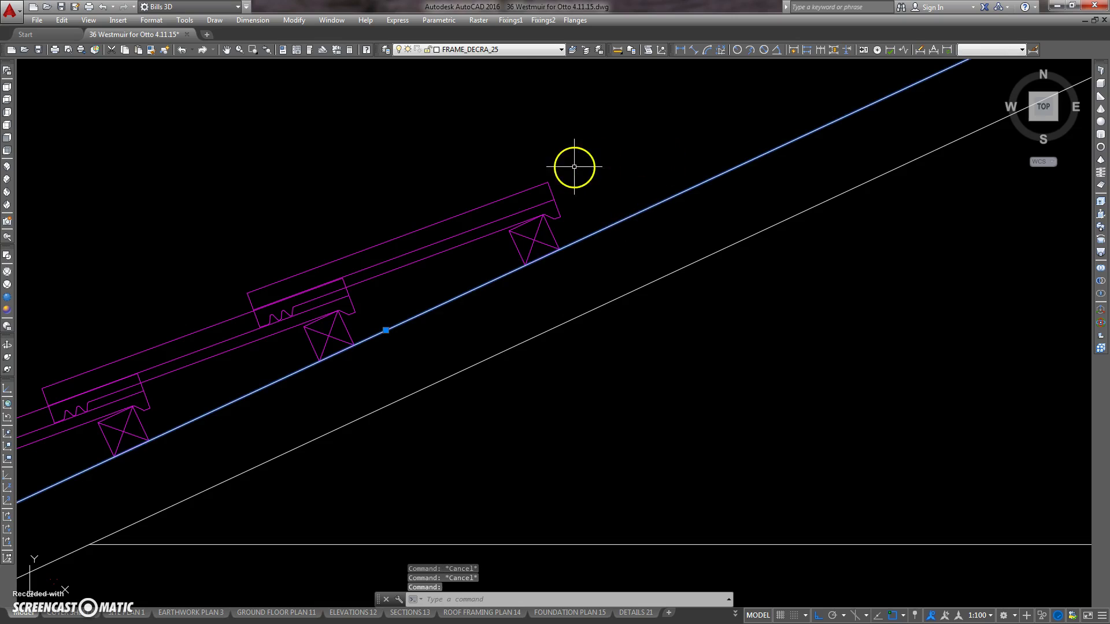
pyautogui.scroll(-2, 483, 70)
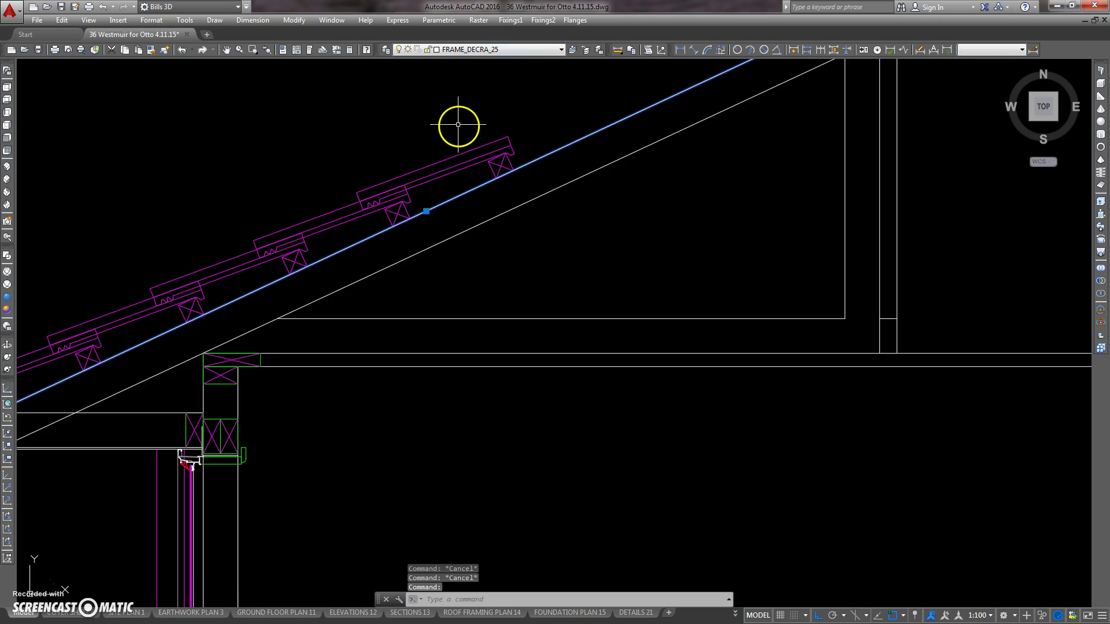
pyautogui.press('Escape')
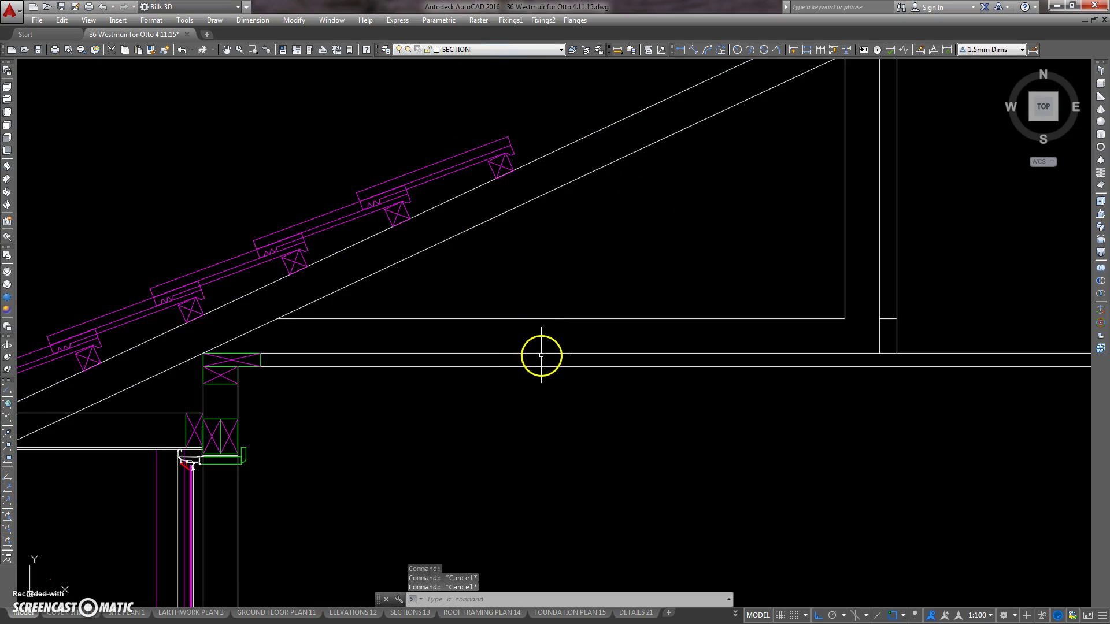
pyautogui.click(489, 351)
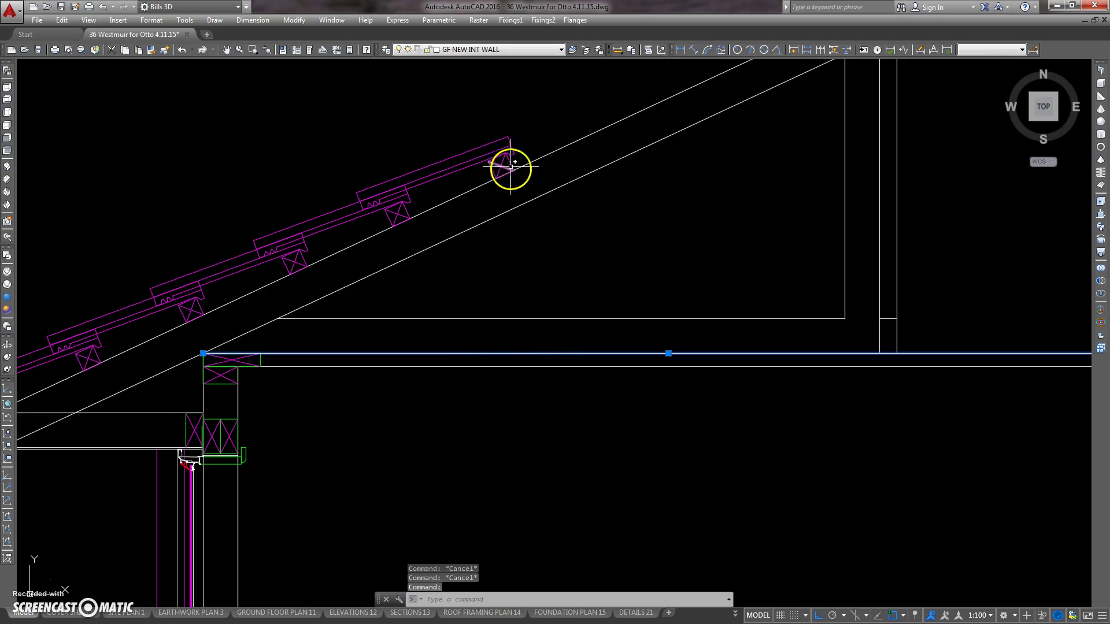
pyautogui.scroll(-5, 511, 219)
pyautogui.press('Escape')
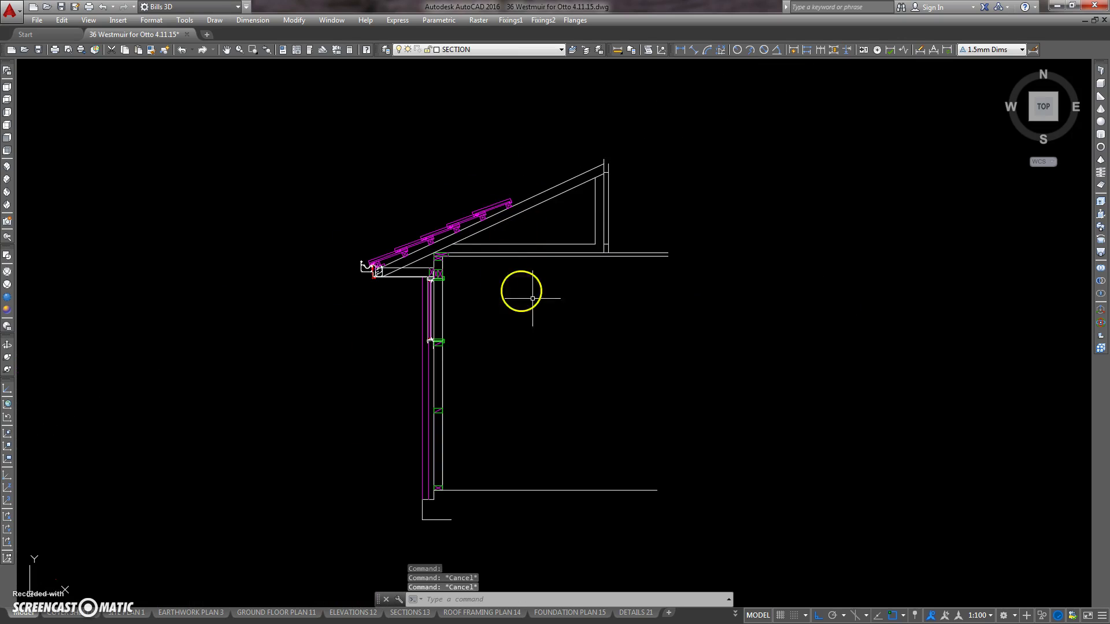
pyautogui.click(522, 490)
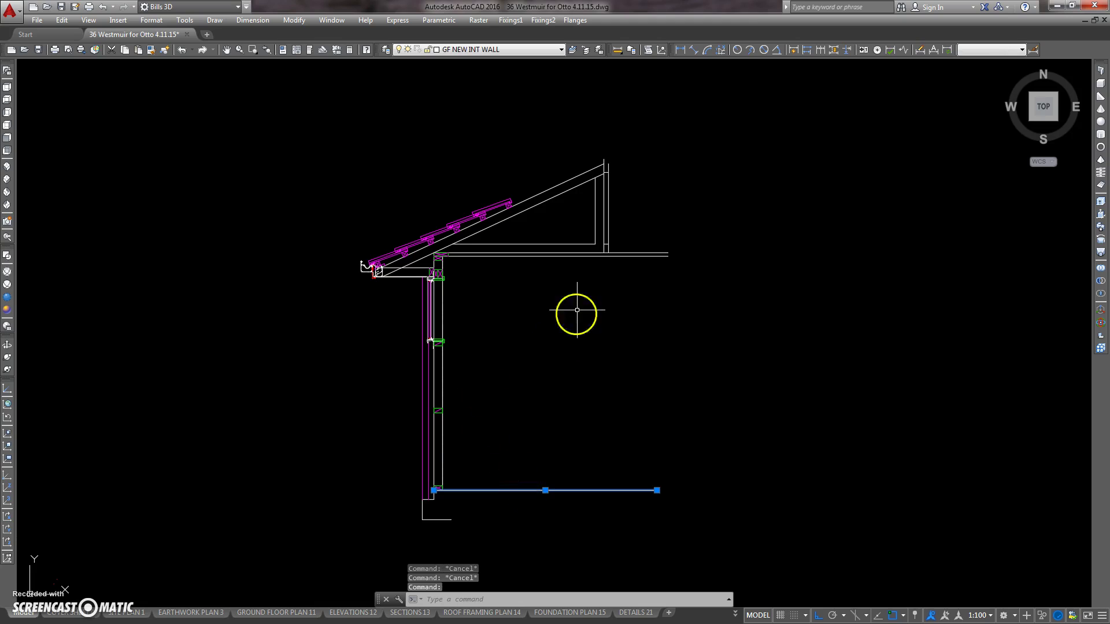
pyautogui.moveTo(475, 104); pyautogui.dragTo(426, 114, button='middle')
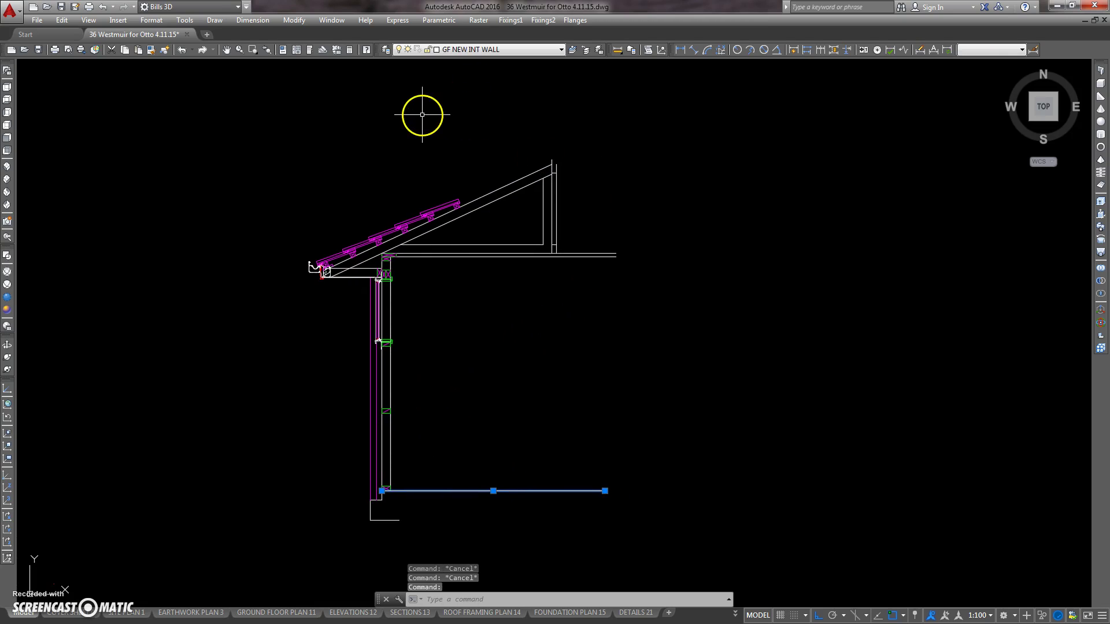
pyautogui.moveTo(356, 188); pyautogui.dragTo(325, 170, button='middle')
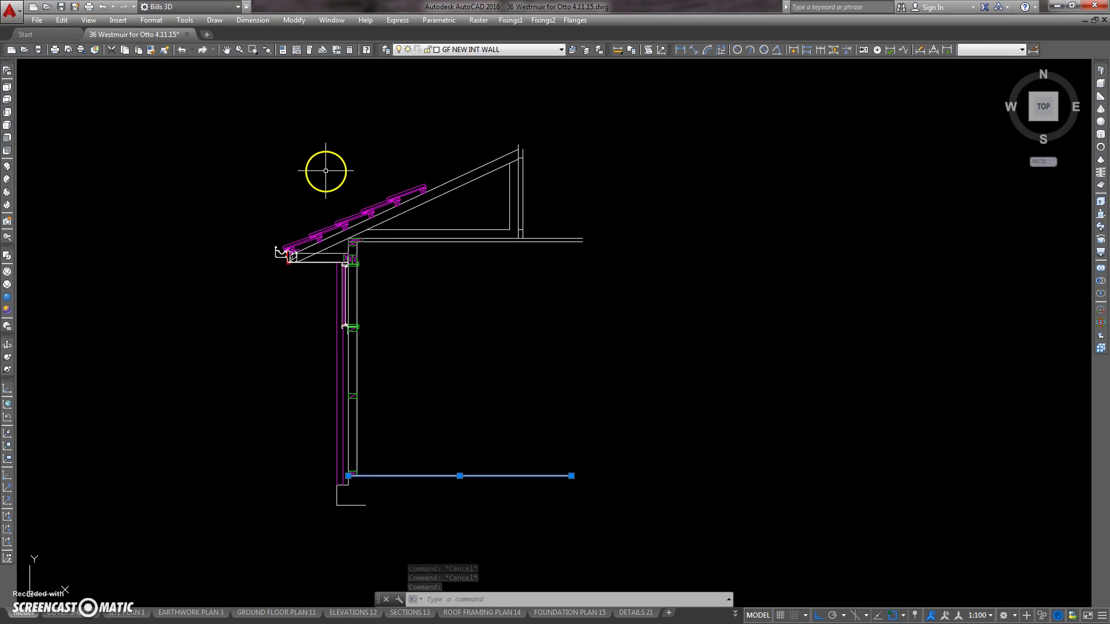
pyautogui.press('Escape')
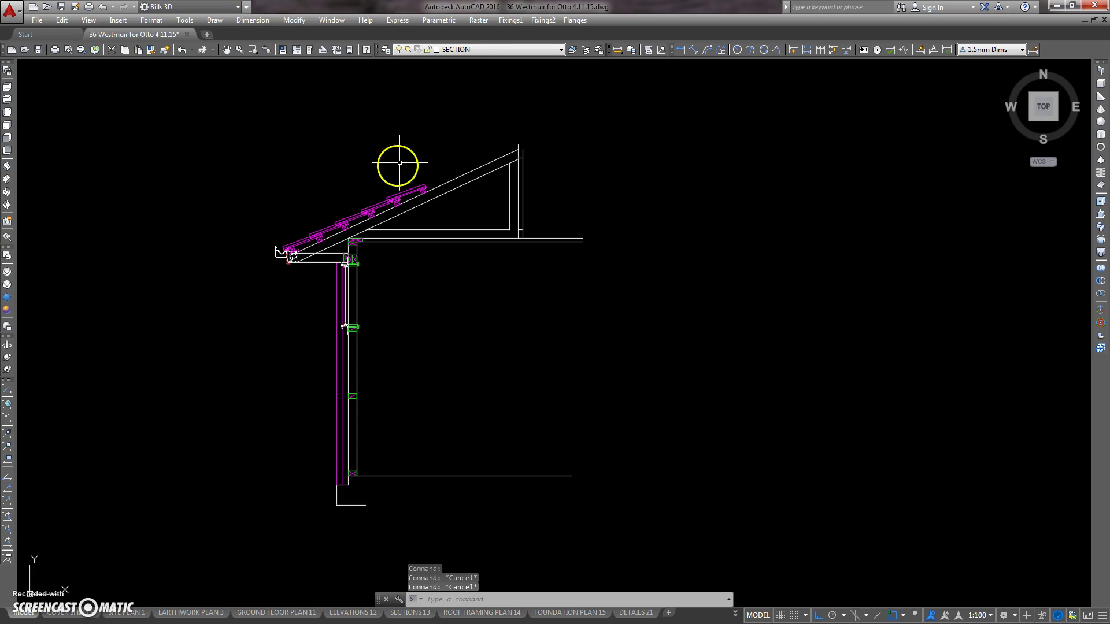
# Window-select all 101 eave section objects and set their Layer to SECTION in Properties.
pyautogui.click(216, 514)
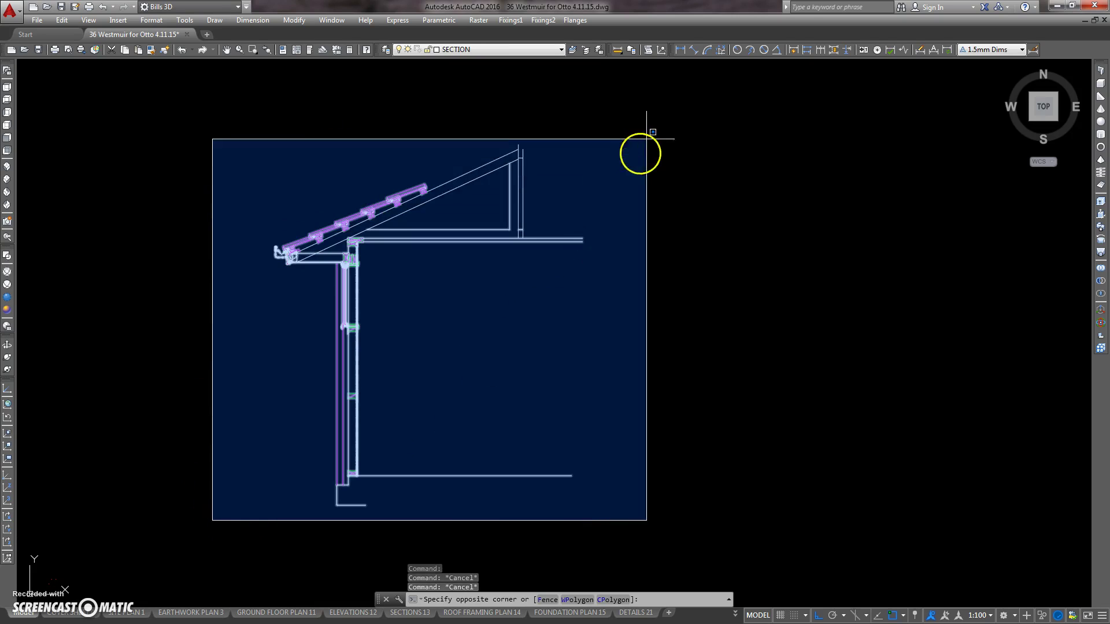
pyautogui.click(648, 134)
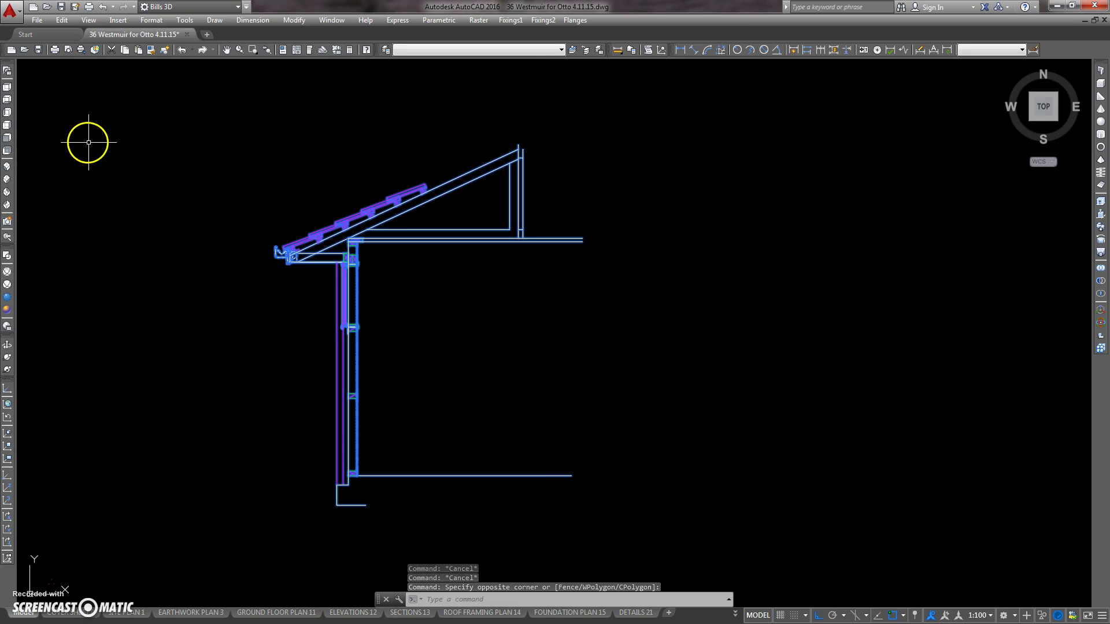
pyautogui.rightClick(367, 161)
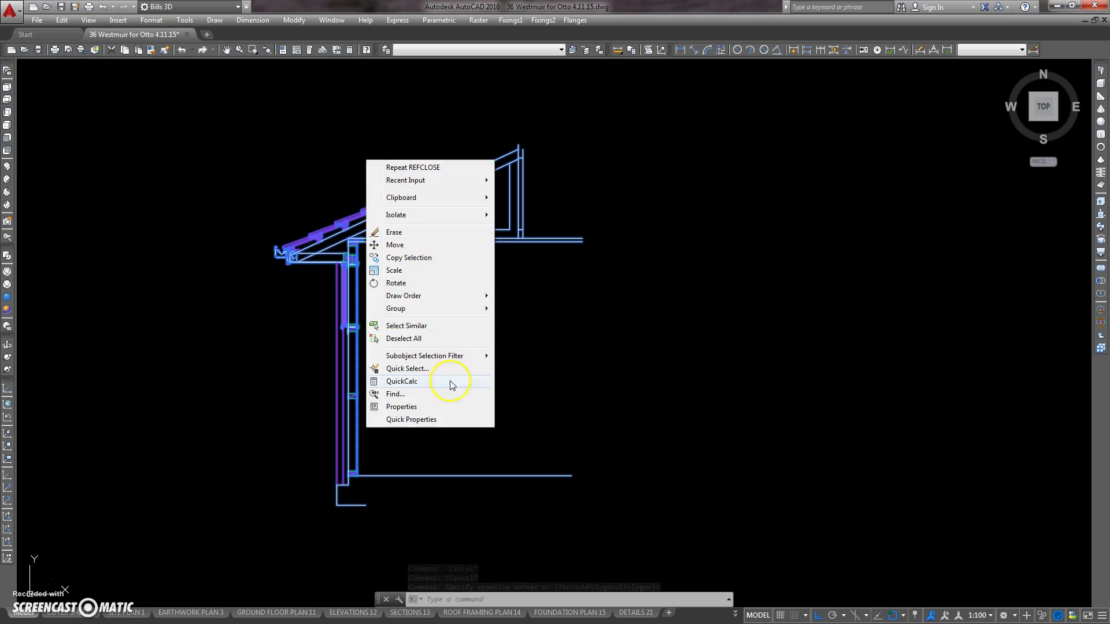
pyautogui.click(407, 406)
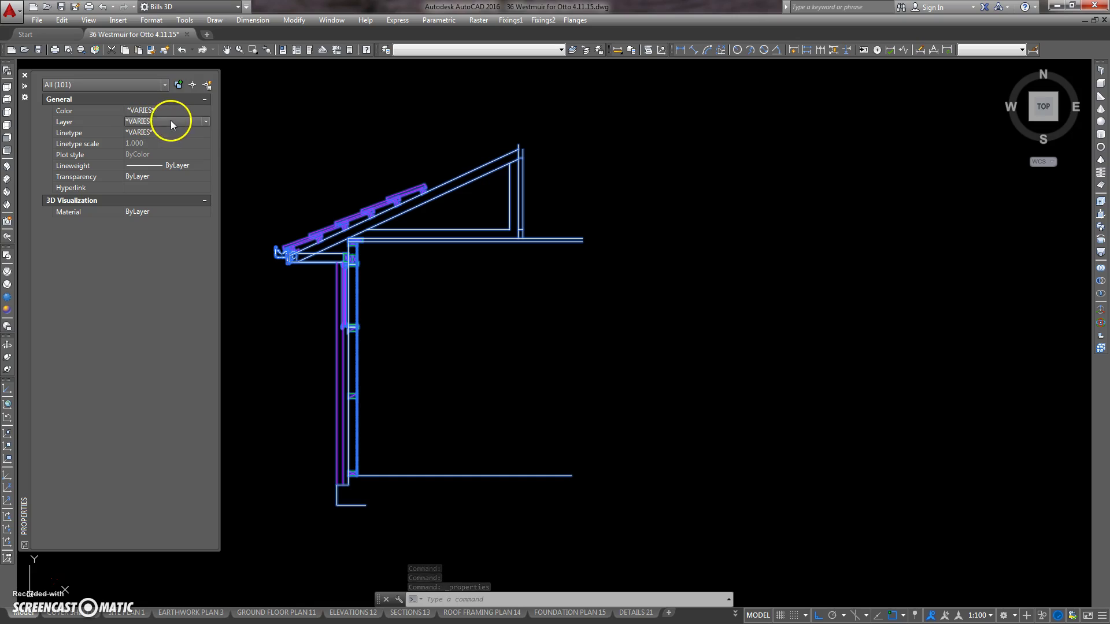
pyautogui.click(206, 120)
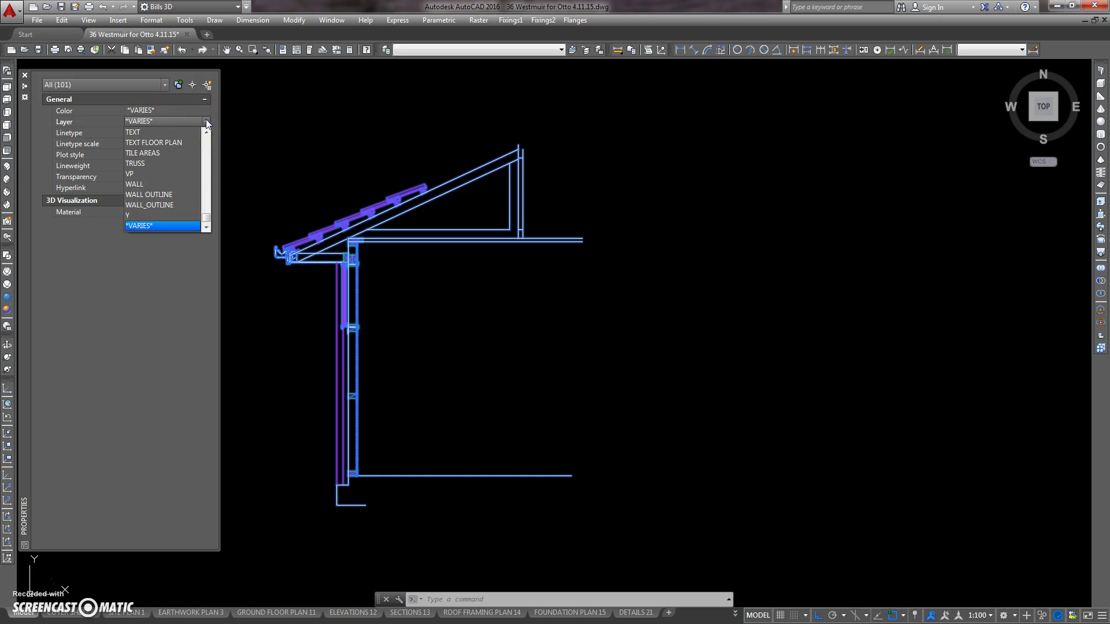
pyautogui.moveTo(206, 219); pyautogui.dragTo(208, 205)
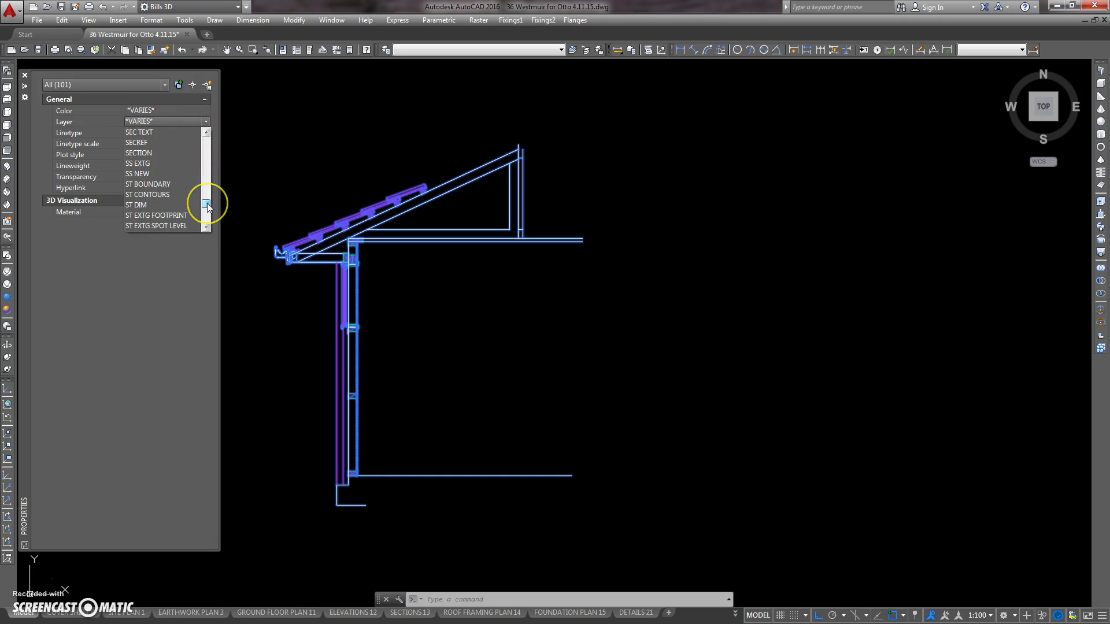
pyautogui.click(193, 145)
pyautogui.click(149, 153)
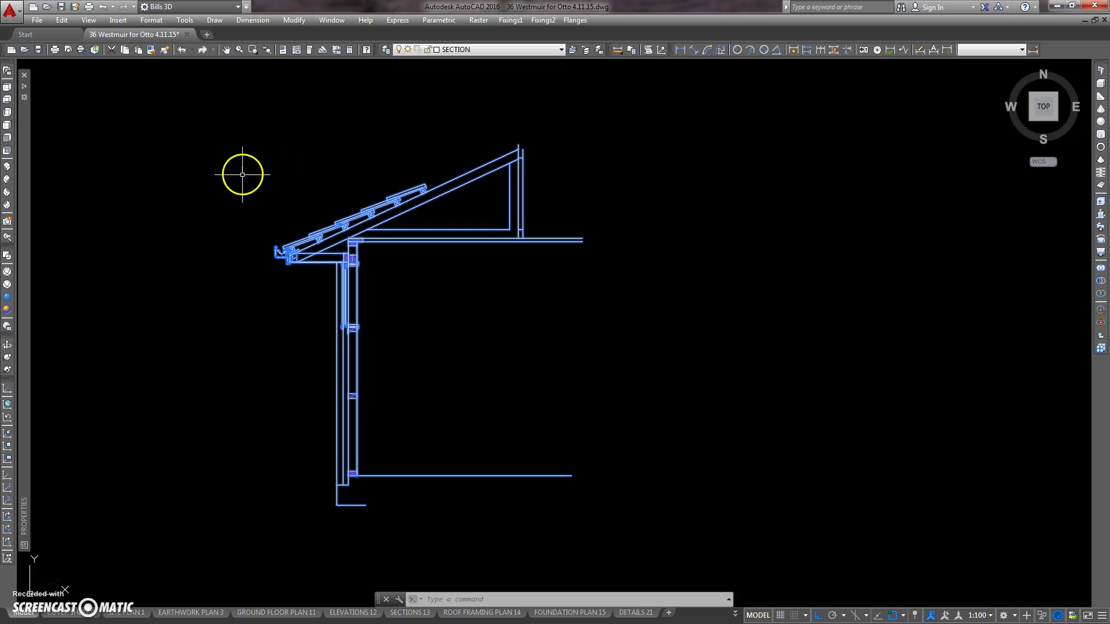
# Clear the section selection, then check the diagonal line's properties.
pyautogui.press('Escape')
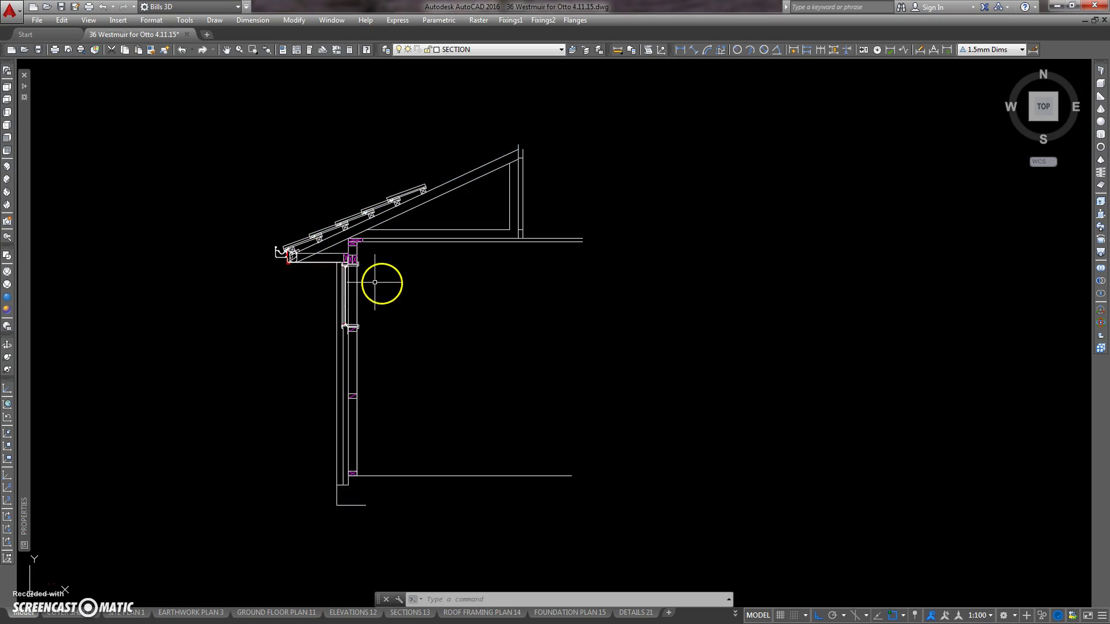
pyautogui.scroll(3, 376, 277)
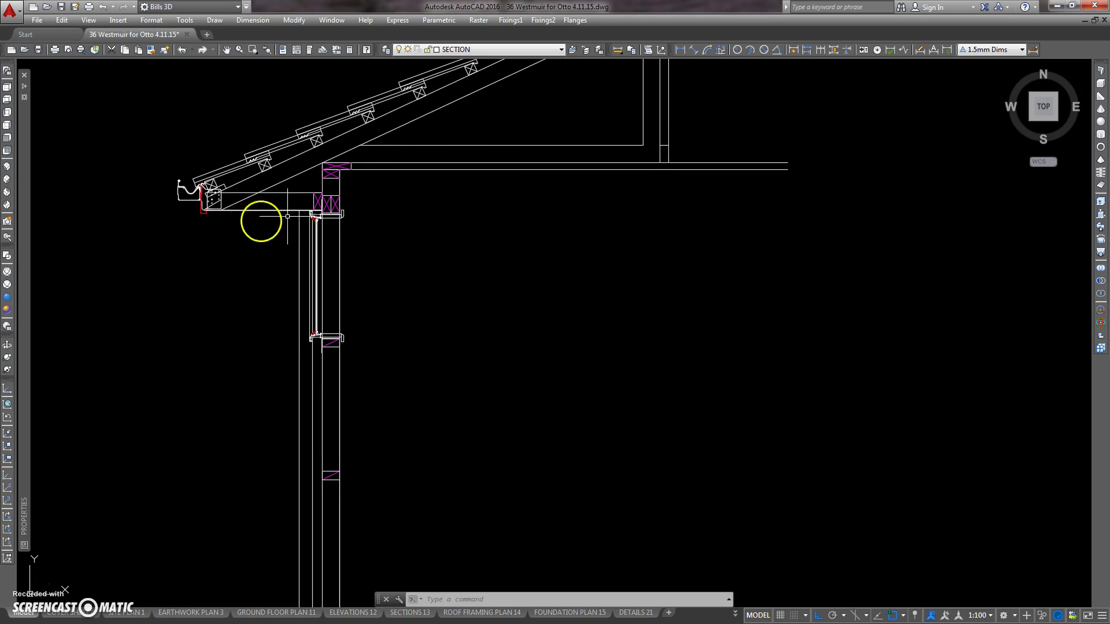
pyautogui.scroll(3, 304, 211)
pyautogui.scroll(5, 330, 186)
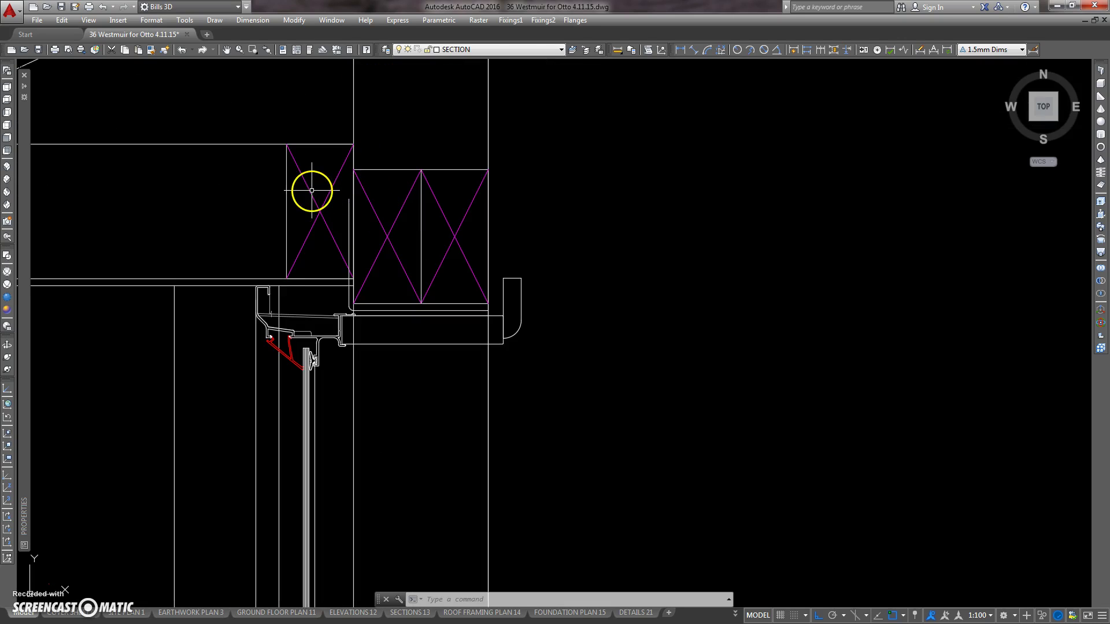
pyautogui.rightClick(233, 168)
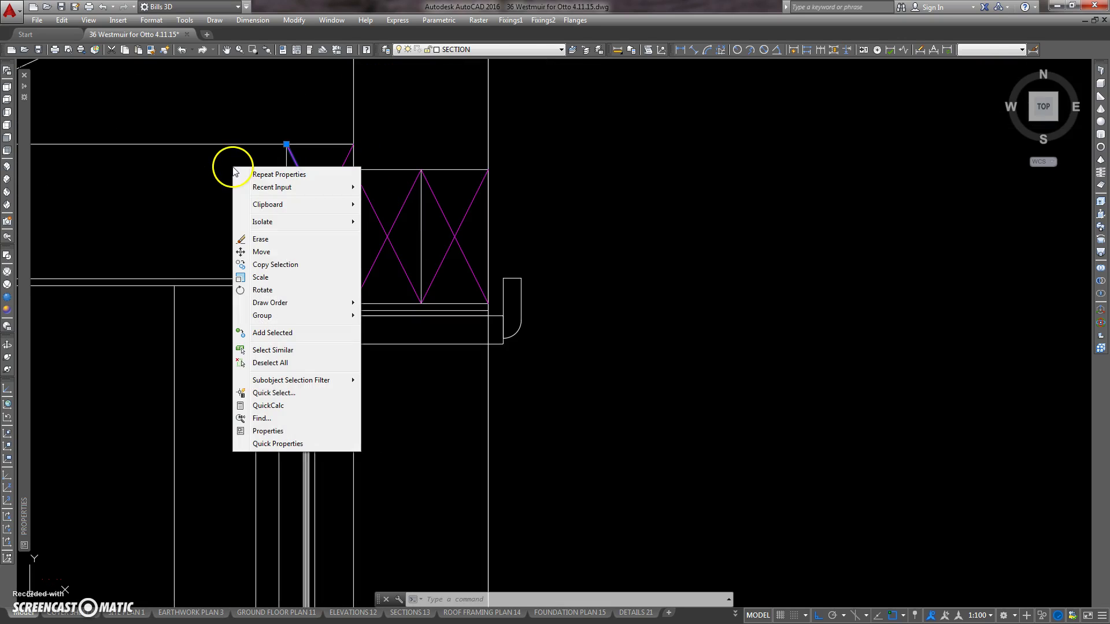
pyautogui.click(268, 431)
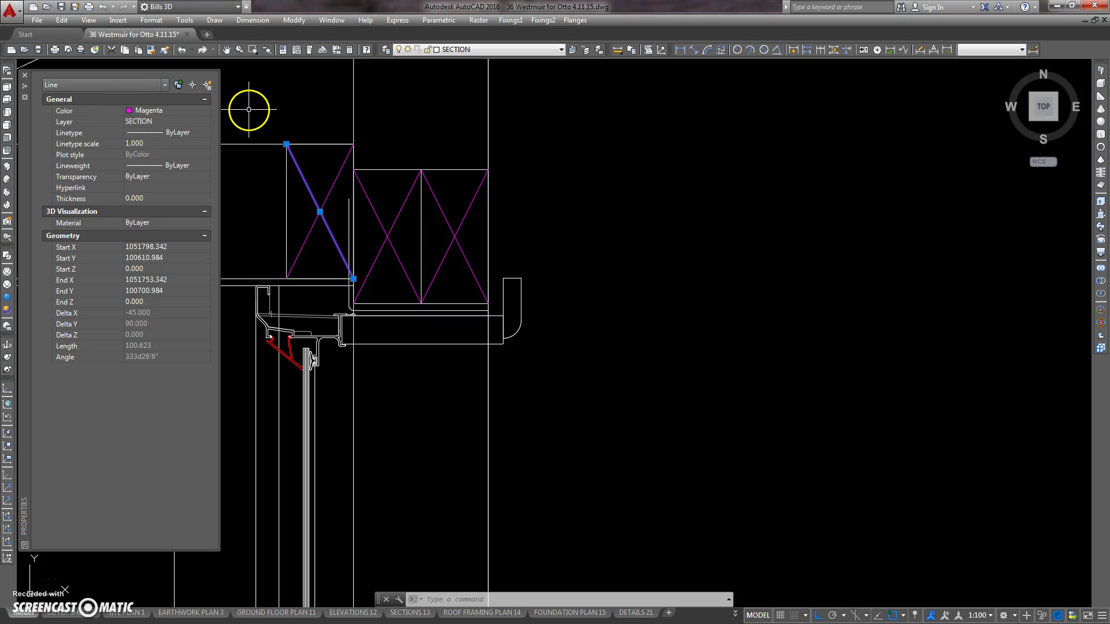
pyautogui.moveTo(234, 112); pyautogui.dragTo(193, 119, button='middle')
pyautogui.press('Escape')
pyautogui.press('Escape')
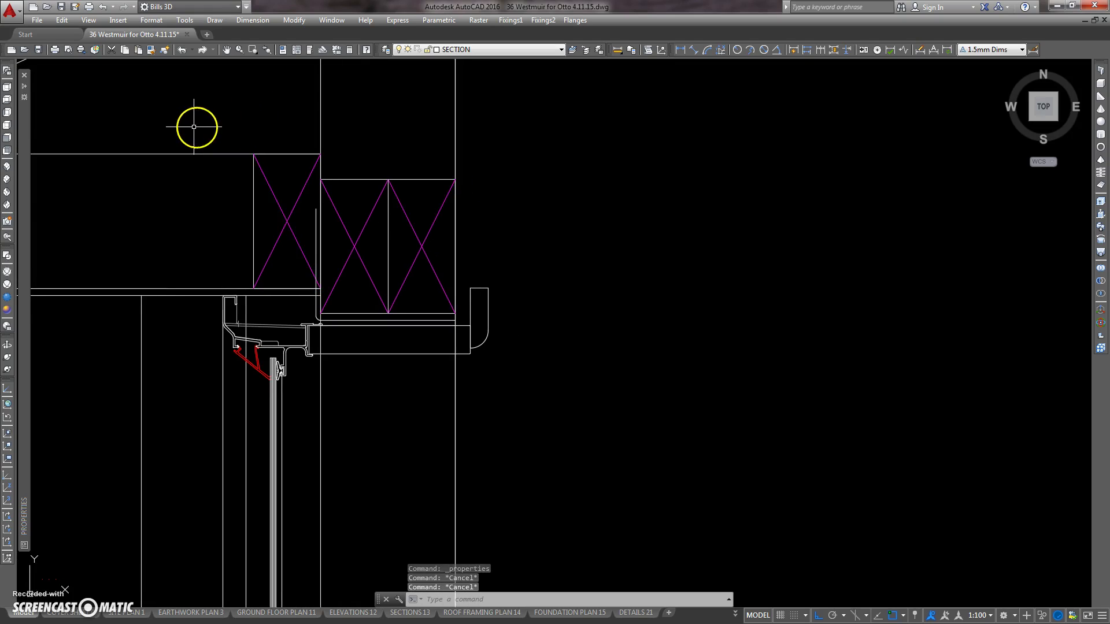
# Check the magenta framing rectangle, then recentre the whole section detail.
pyautogui.scroll(-2, 213, 144)
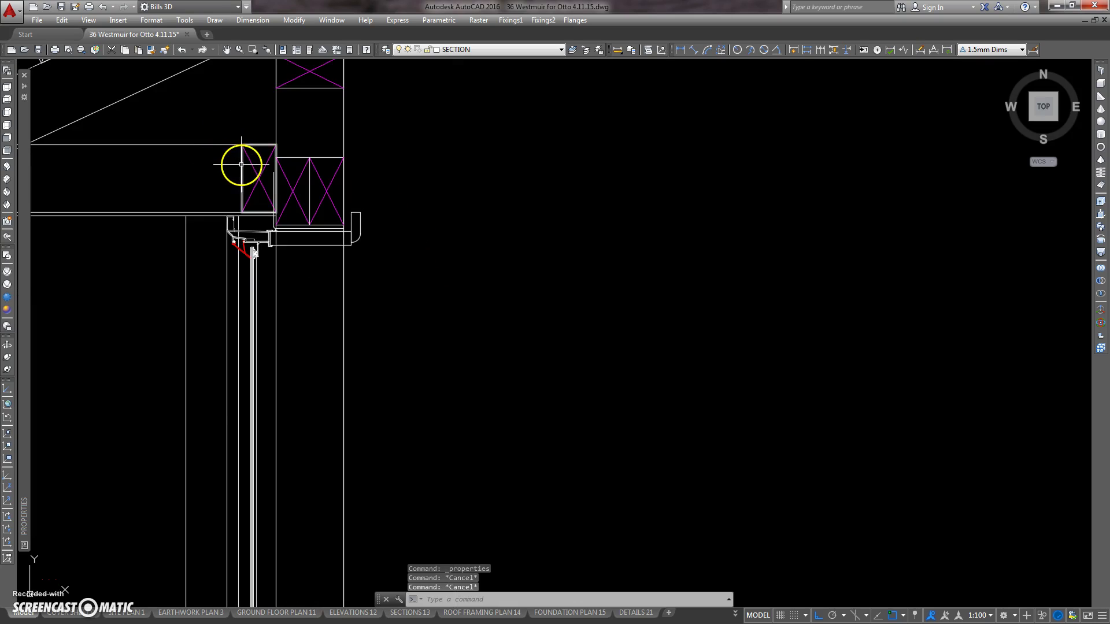
pyautogui.click(241, 164)
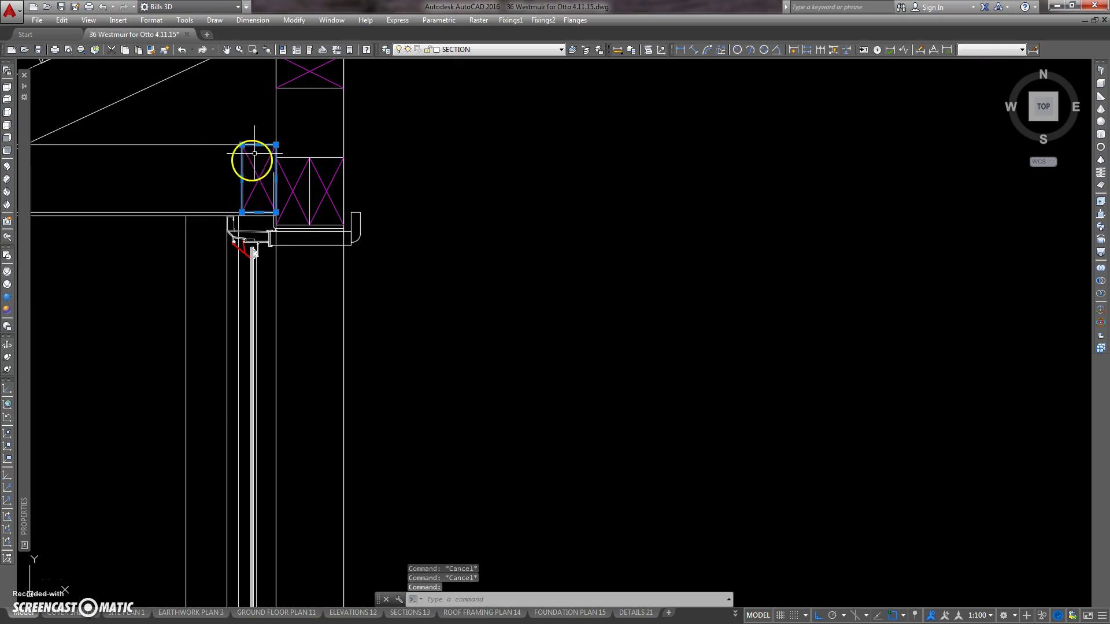
pyautogui.scroll(-2, 367, 174)
pyautogui.press('Escape')
pyautogui.press('Escape')
pyautogui.scroll(-4, 382, 183)
pyautogui.moveTo(349, 195); pyautogui.dragTo(338, 194, button='middle')
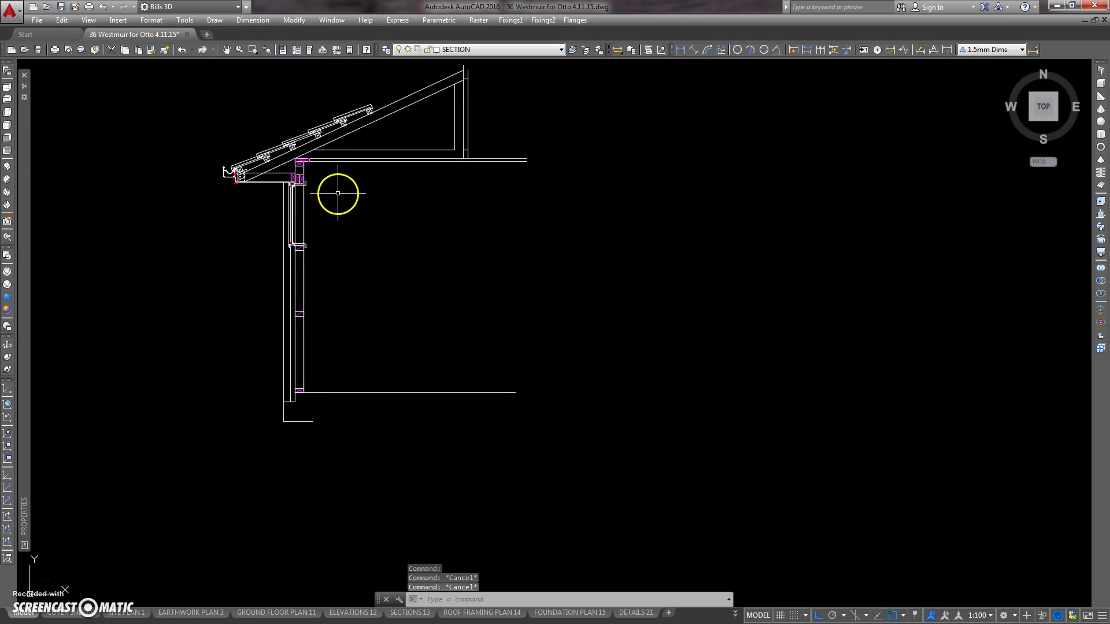
# Select a roof tile, clear it, and zoom back in on the eave detail.
pyautogui.scroll(4, 347, 119)
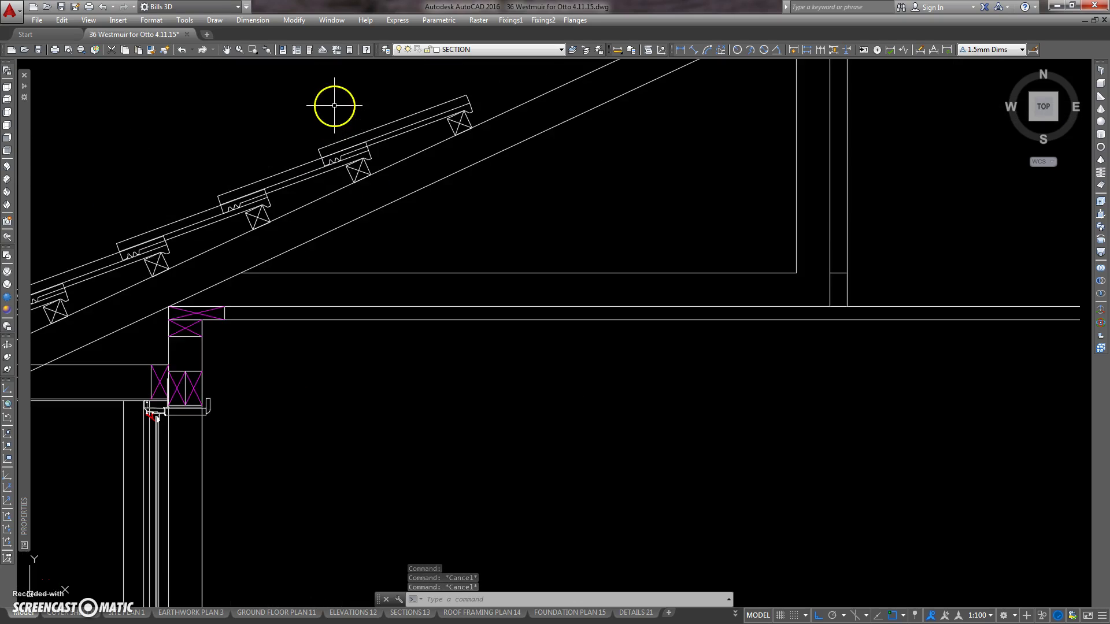
pyautogui.click(360, 135)
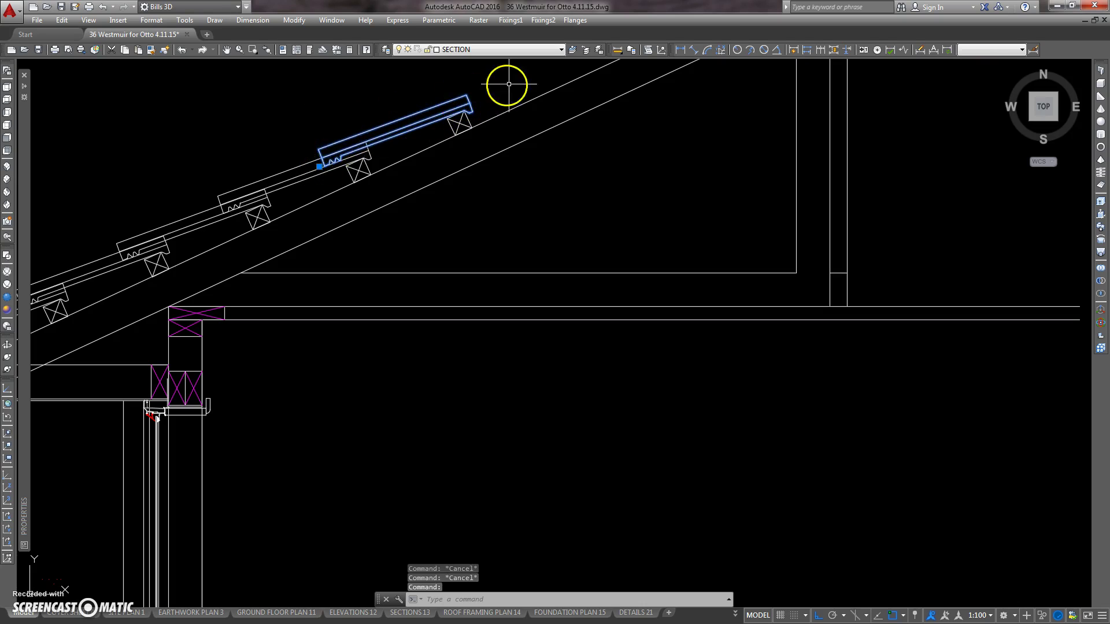
pyautogui.scroll(-4, 378, 150)
pyautogui.scroll(-2, 288, 177)
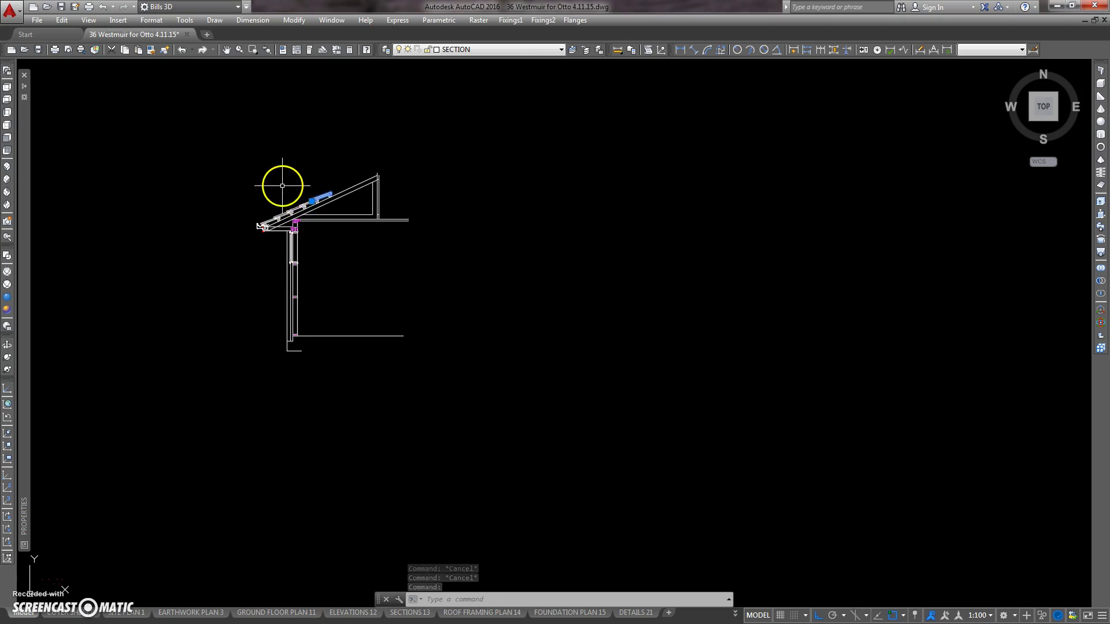
pyautogui.press('Escape')
pyautogui.scroll(-4, 297, 173)
pyautogui.scroll(9, 294, 157)
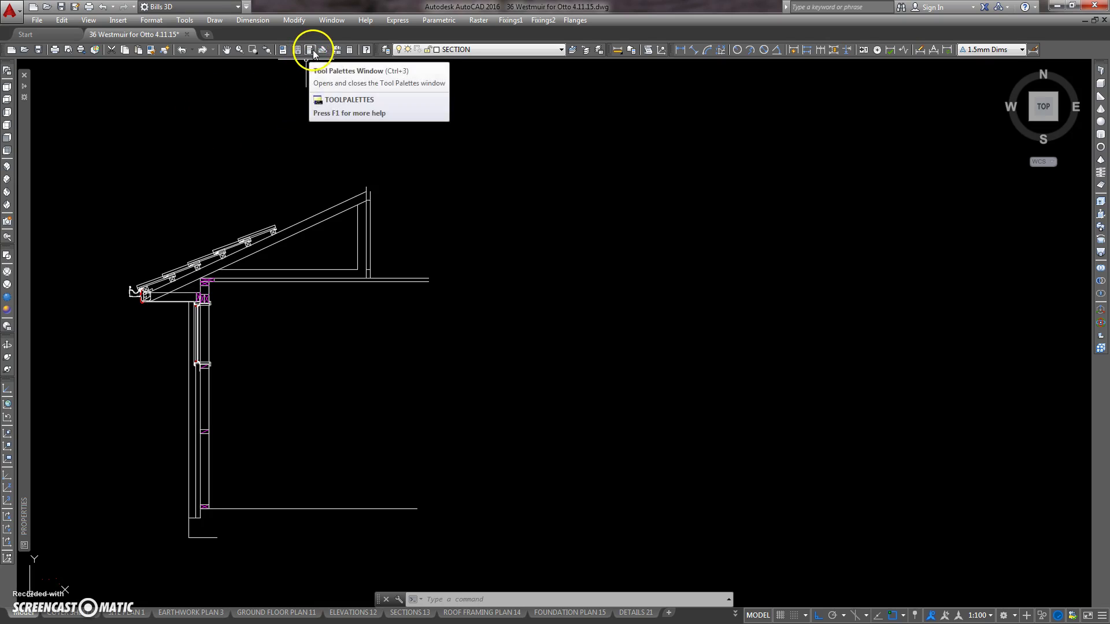
# Show the Layers II toolbar and place it in the upper-left of the canvas.
pyautogui.rightClick(350, 52)
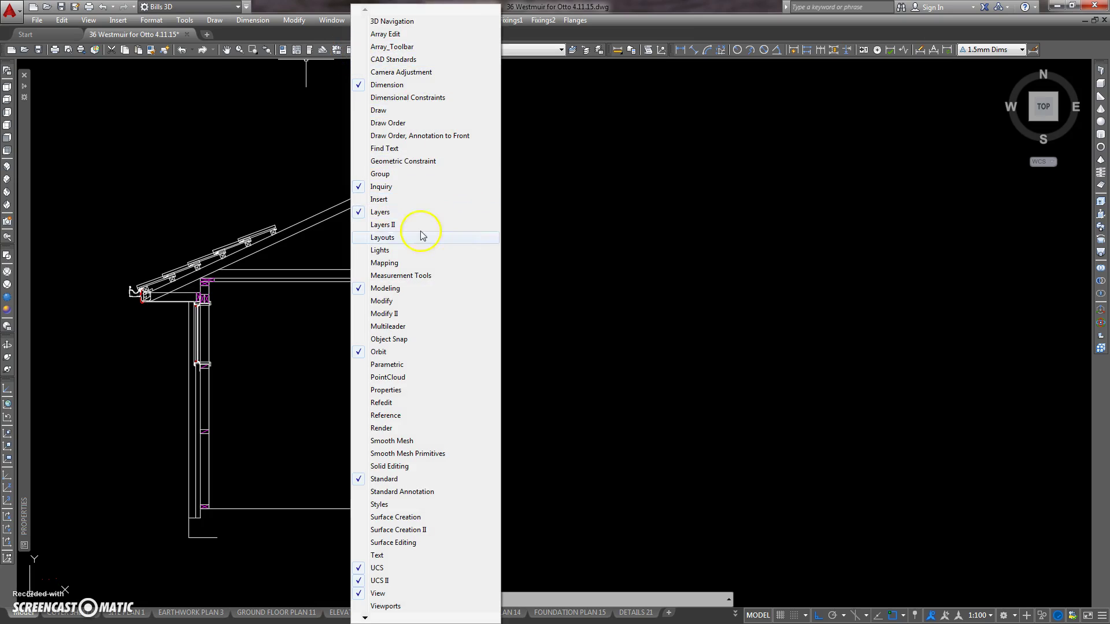
pyautogui.click(358, 226)
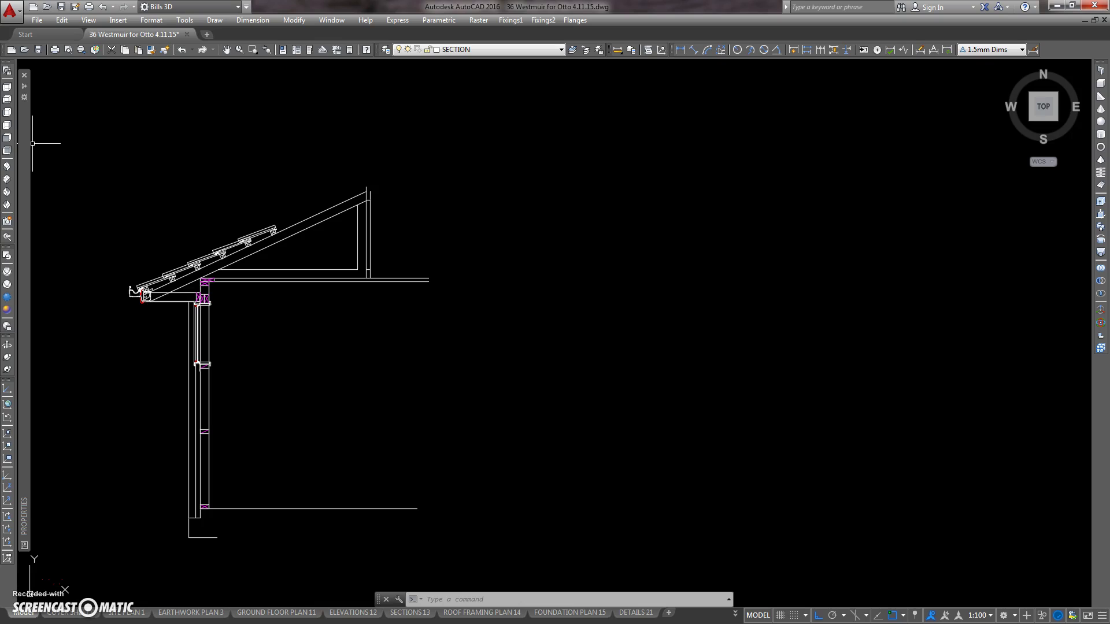
pyautogui.moveTo(20, 197); pyautogui.dragTo(90, 120)
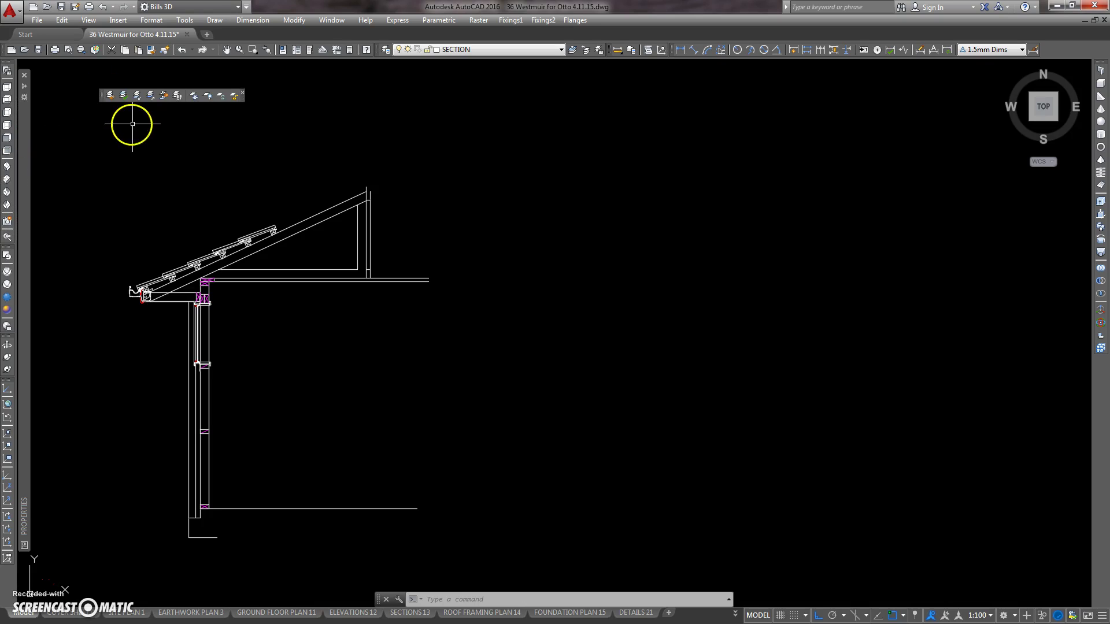
pyautogui.scroll(3, 160, 124)
pyautogui.moveTo(103, 104); pyautogui.dragTo(106, 147, button='middle')
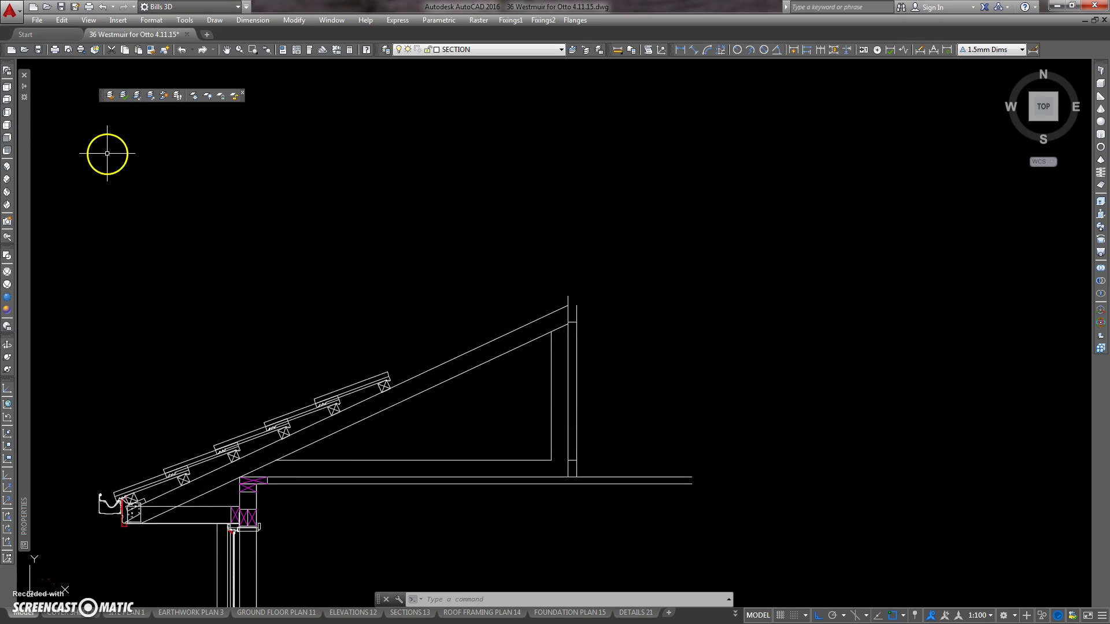
pyautogui.scroll(3, 124, 125)
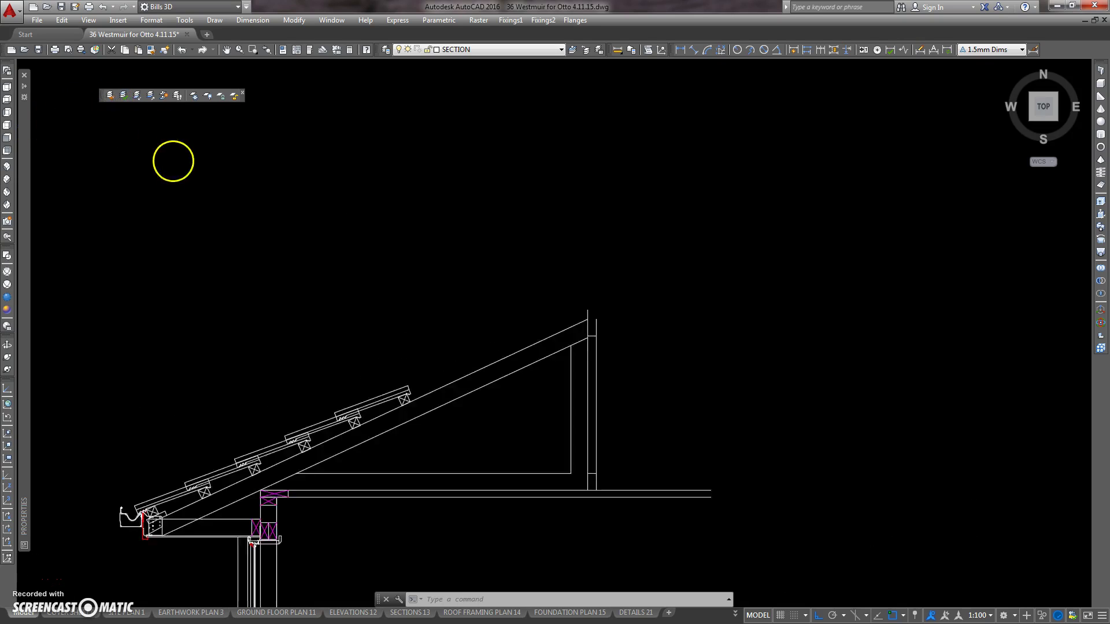
pyautogui.scroll(-5, 178, 165)
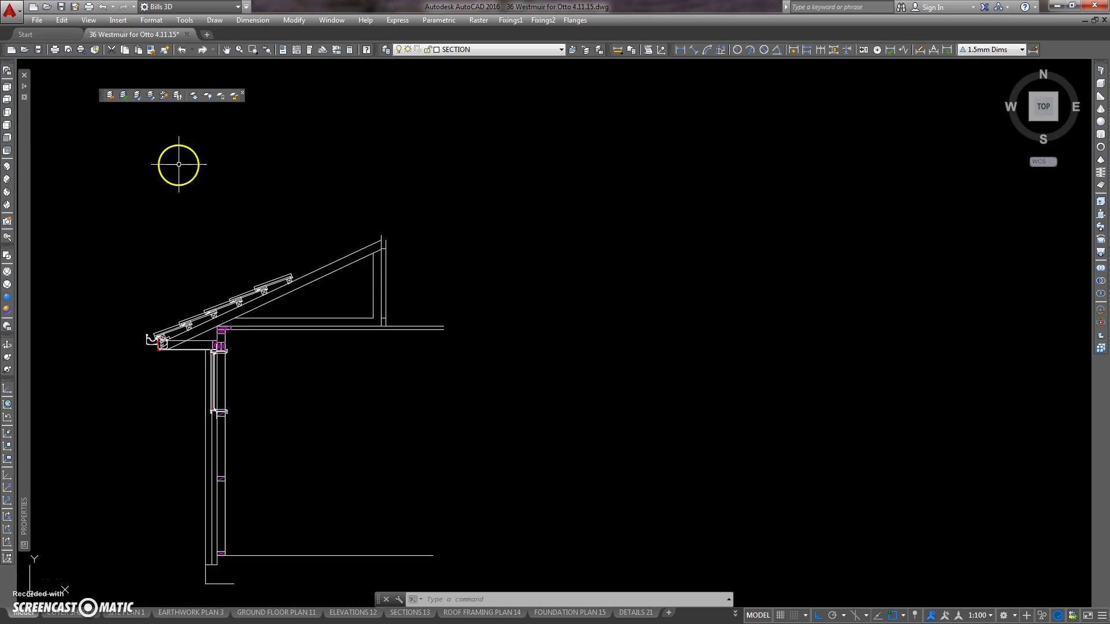
pyautogui.click(123, 96)
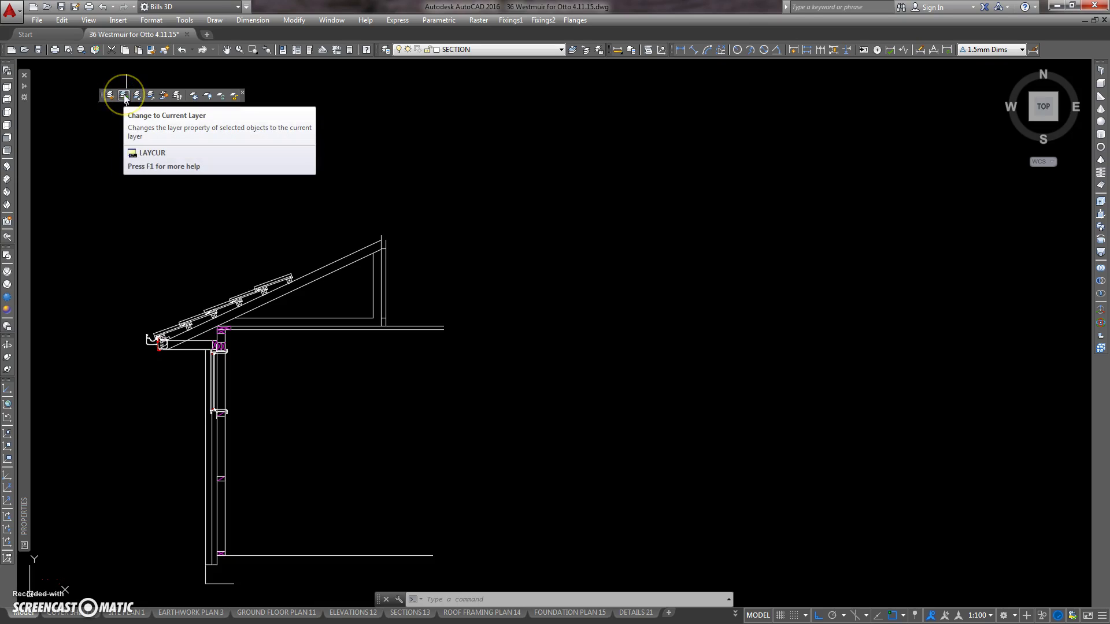
pyautogui.click(138, 95)
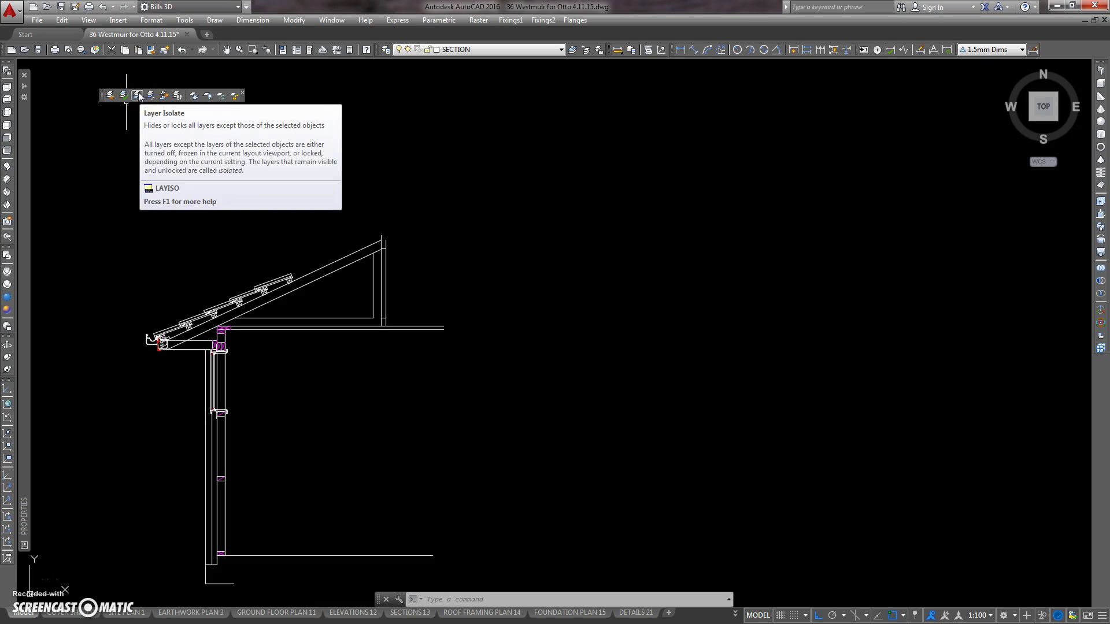
pyautogui.click(150, 97)
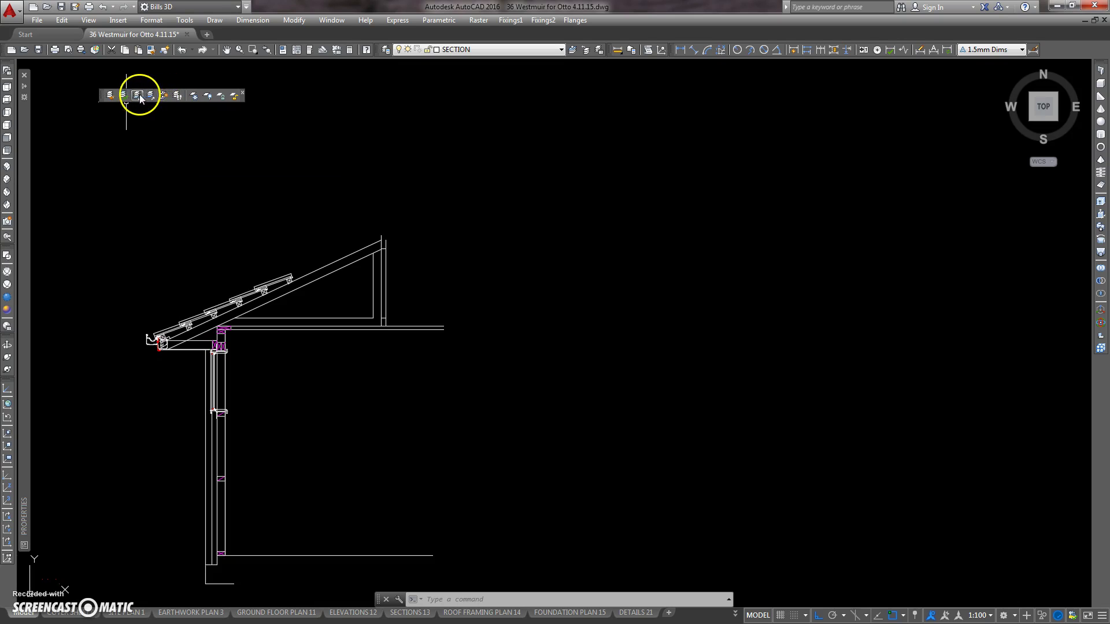
pyautogui.click(137, 95)
pyautogui.click(319, 269)
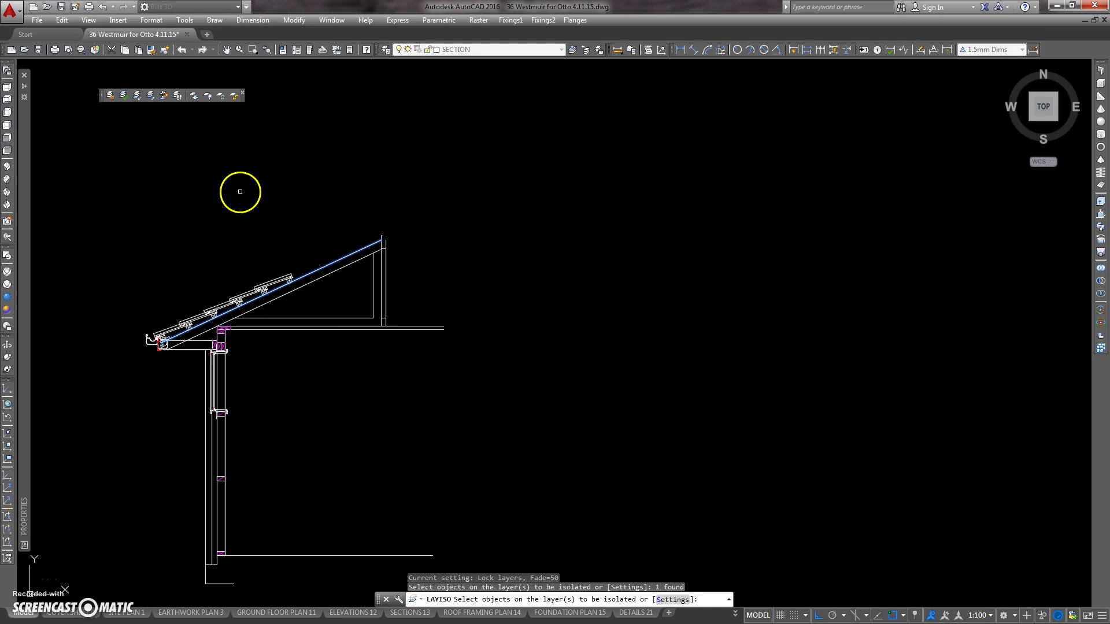
pyautogui.press('Return')
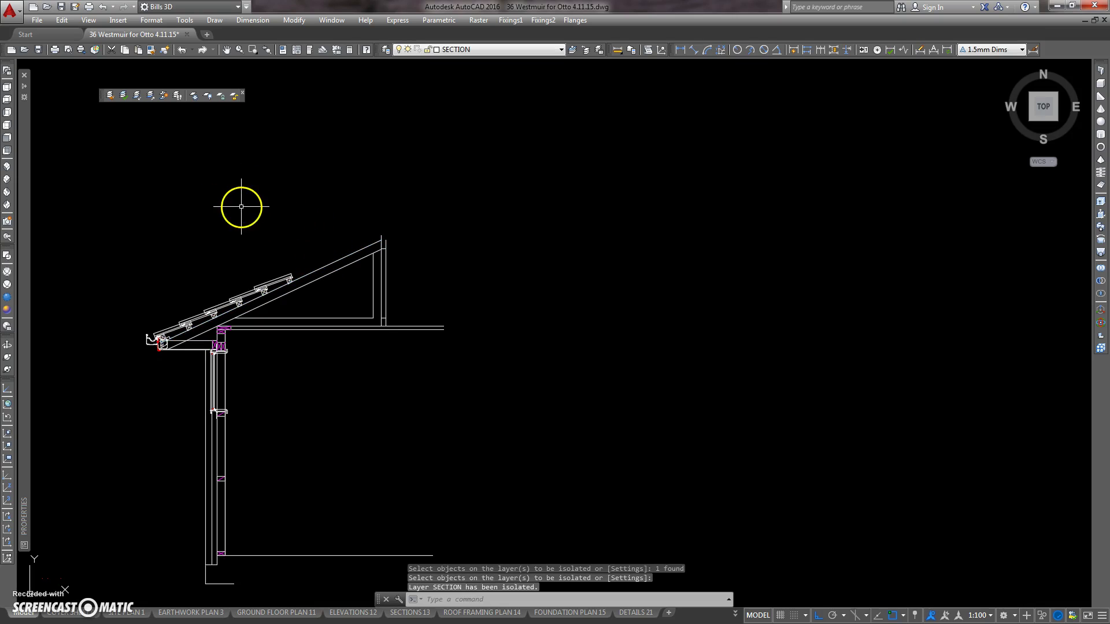
pyautogui.scroll(-6, 241, 207)
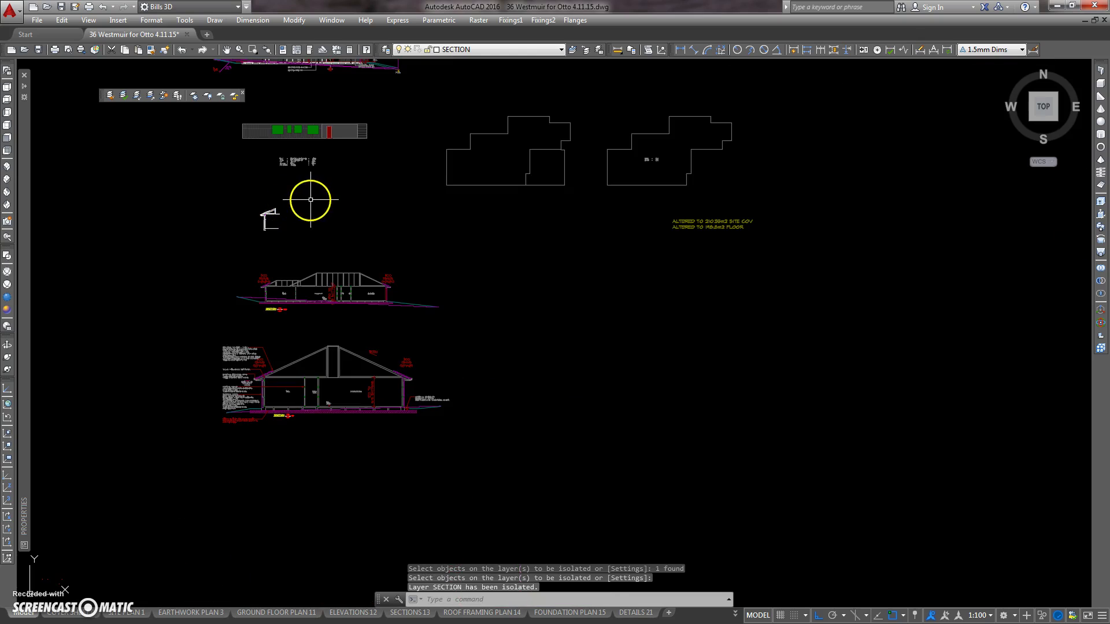
pyautogui.scroll(-3, 301, 217)
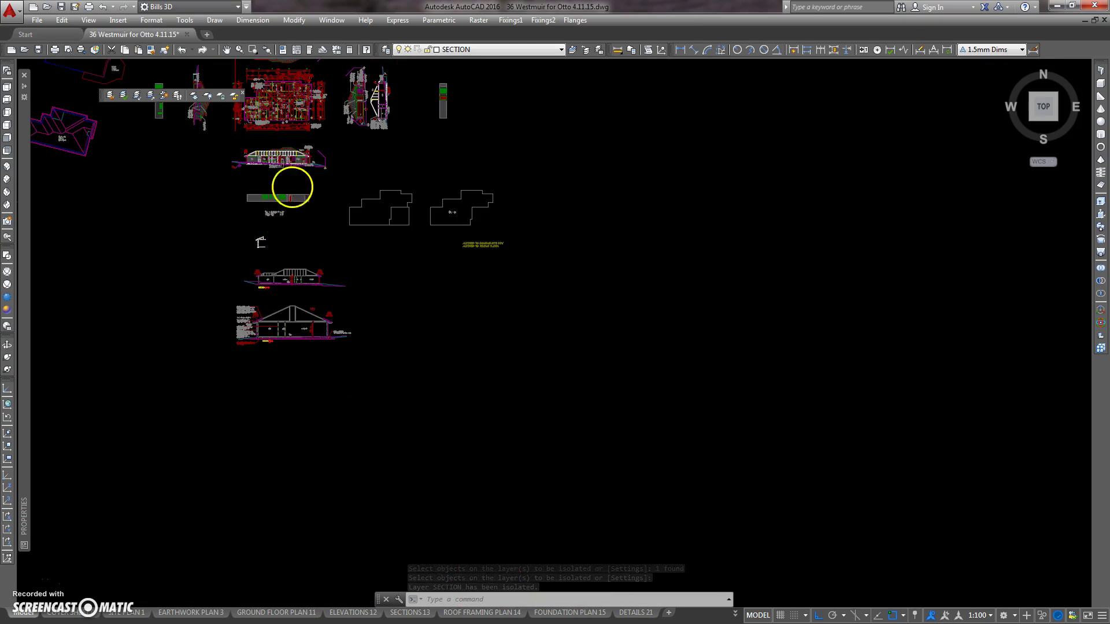
pyautogui.scroll(3, 289, 173)
pyautogui.scroll(5, 226, 287)
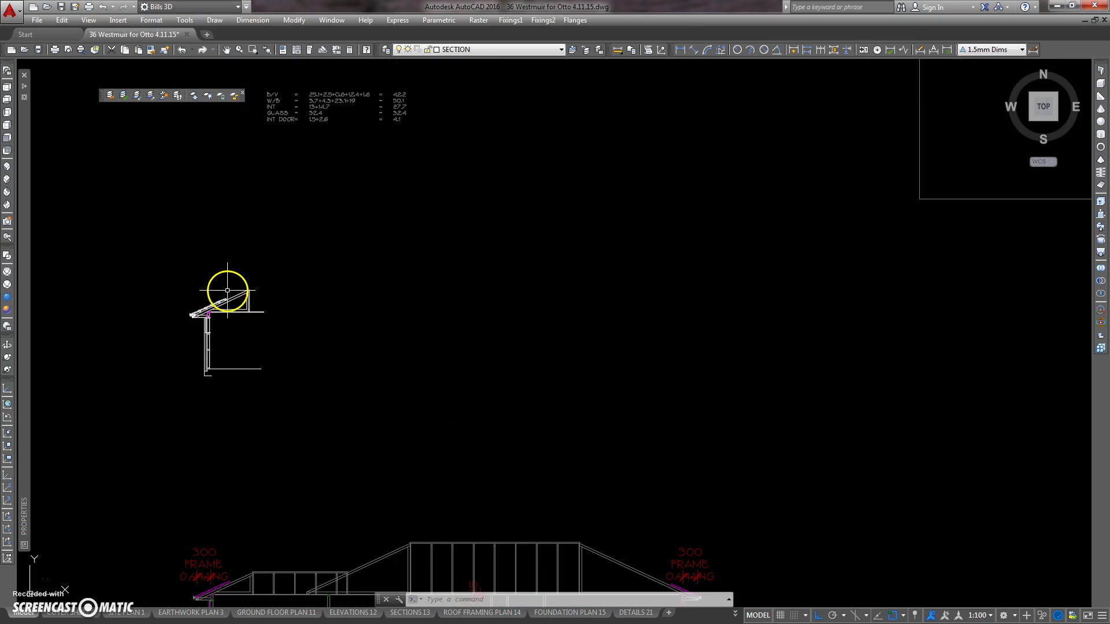
pyautogui.scroll(-2, 182, 285)
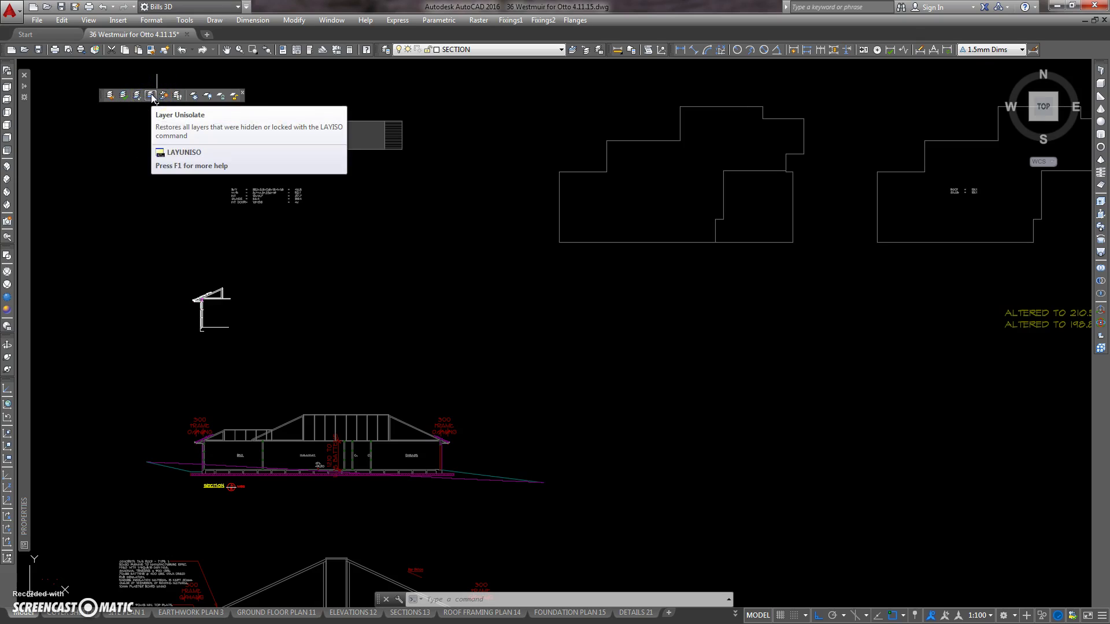
pyautogui.click(151, 96)
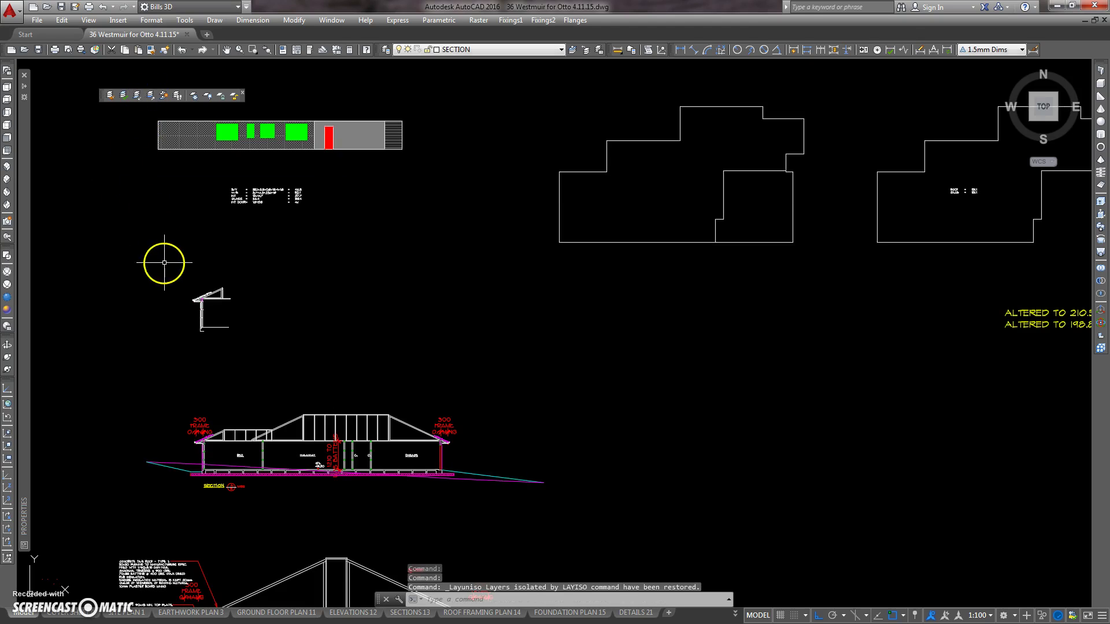
pyautogui.moveTo(165, 262); pyautogui.dragTo(213, 232, button='middle')
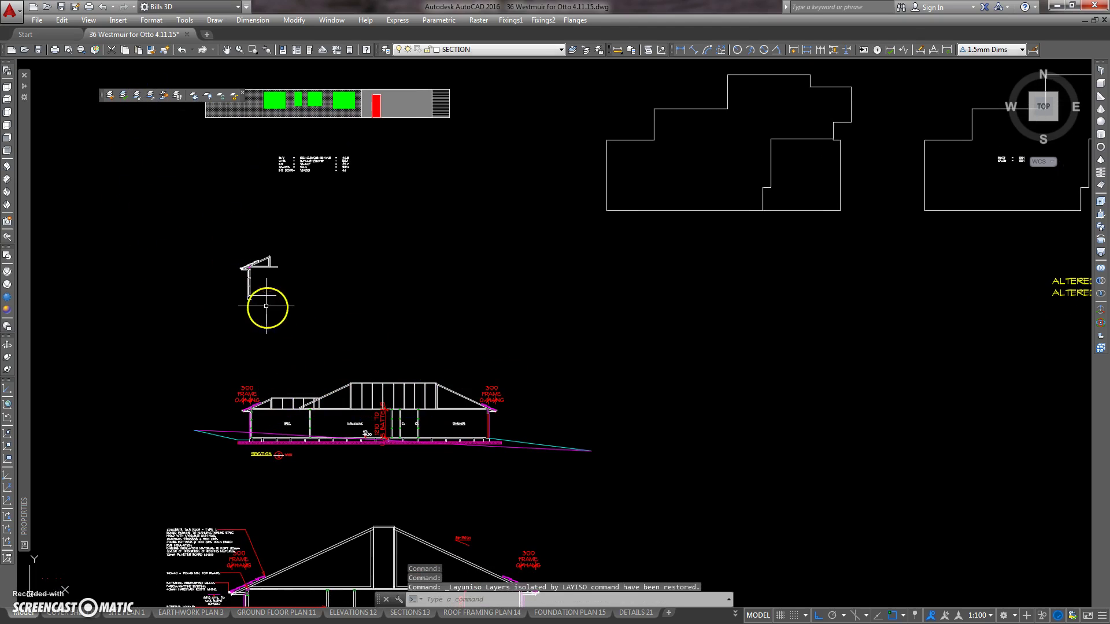
pyautogui.scroll(6, 262, 303)
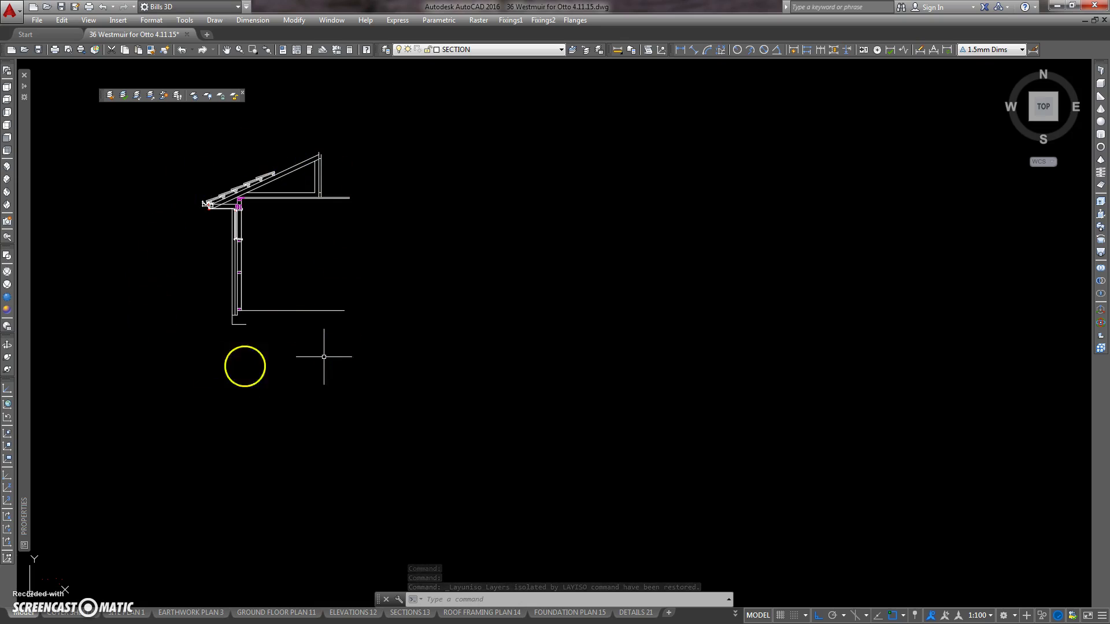
pyautogui.moveTo(315, 239); pyautogui.dragTo(312, 283, button='middle')
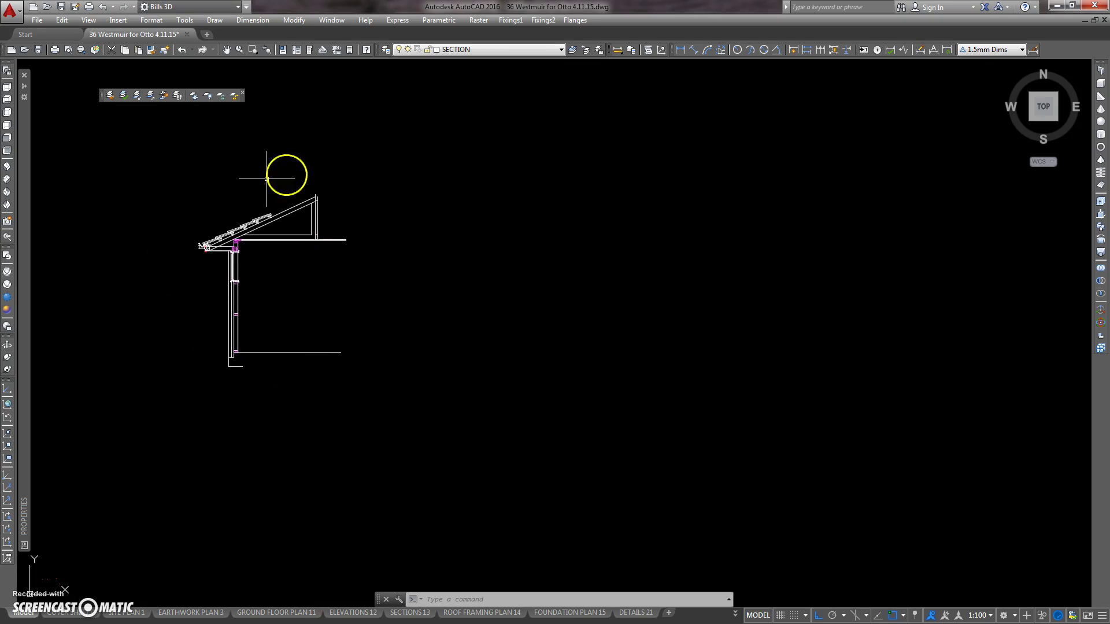
pyautogui.scroll(-8, 377, 277)
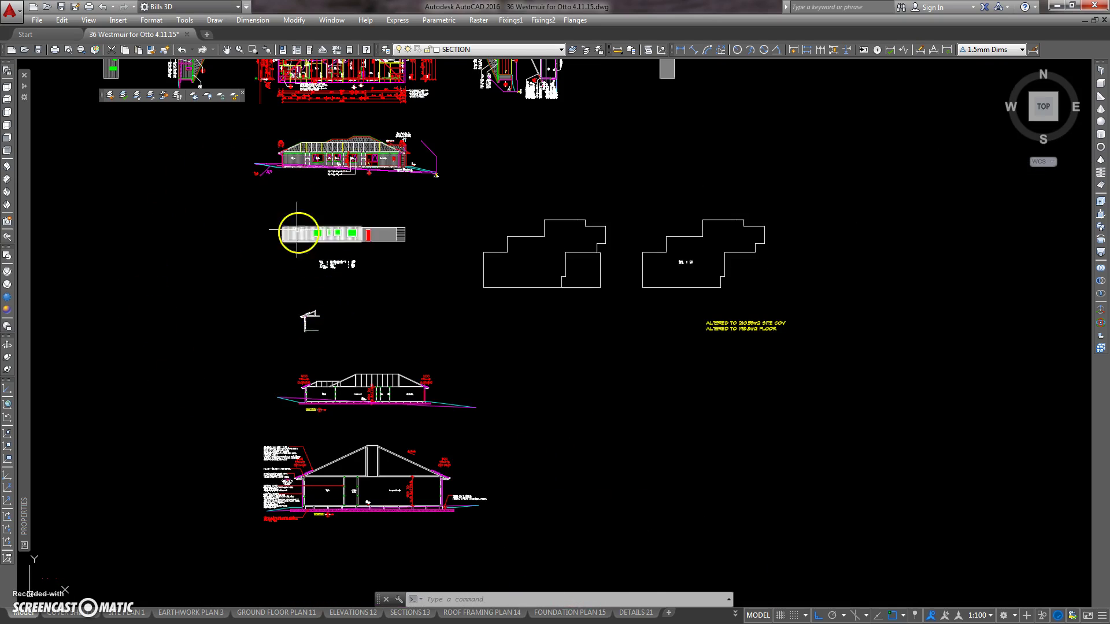
pyautogui.moveTo(310, 193); pyautogui.dragTo(277, 260, button='middle')
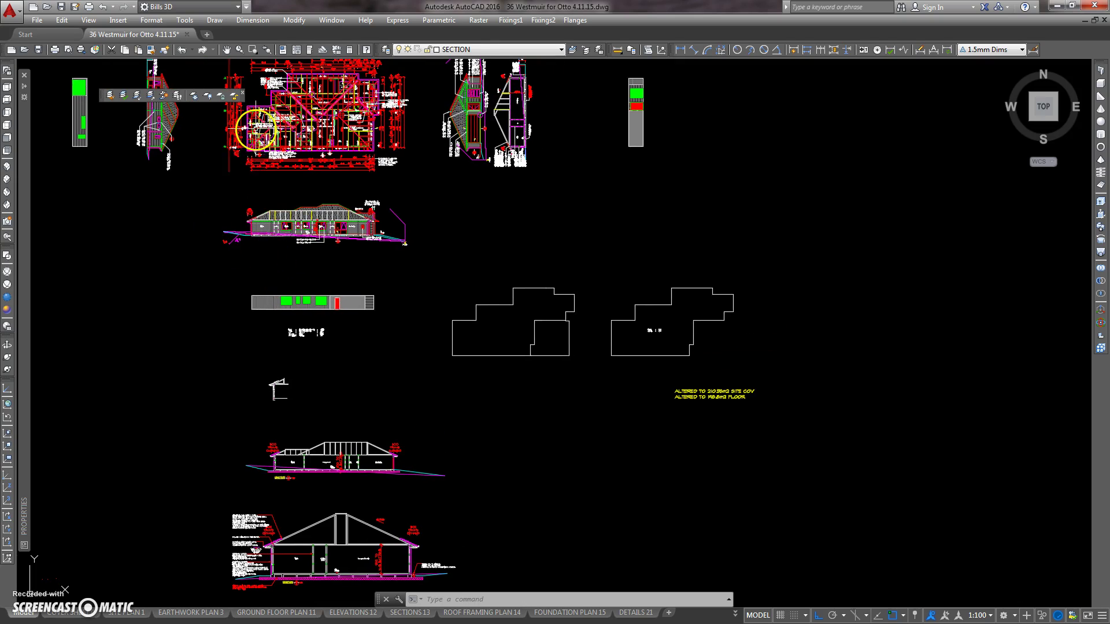
pyautogui.scroll(3, 256, 130)
# Freeze the LR DIMENSIONS, GF NEW DIM, RF1 DIM and RF1 TRUSS layers by picking objects.
pyautogui.scroll(2, 228, 195)
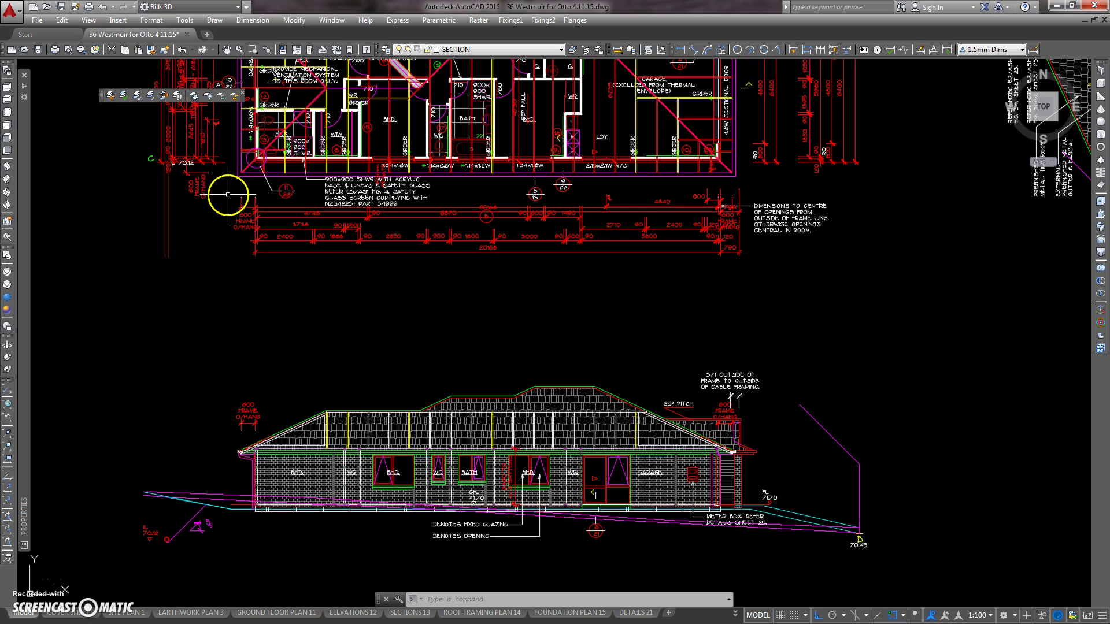
pyautogui.moveTo(234, 199); pyautogui.dragTo(212, 247, button='middle')
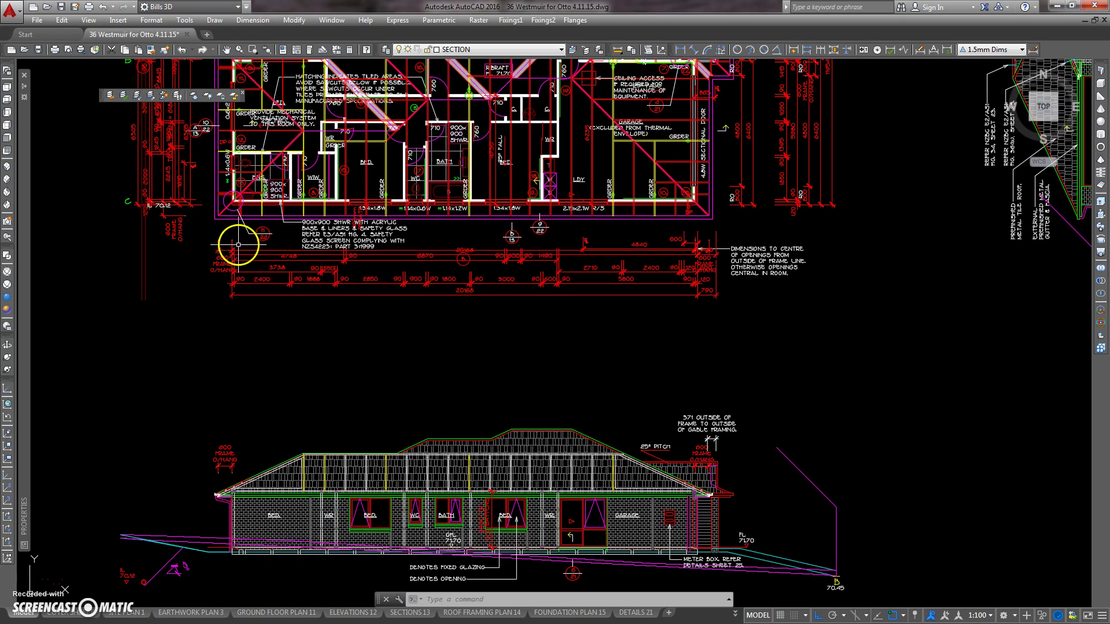
pyautogui.click(193, 96)
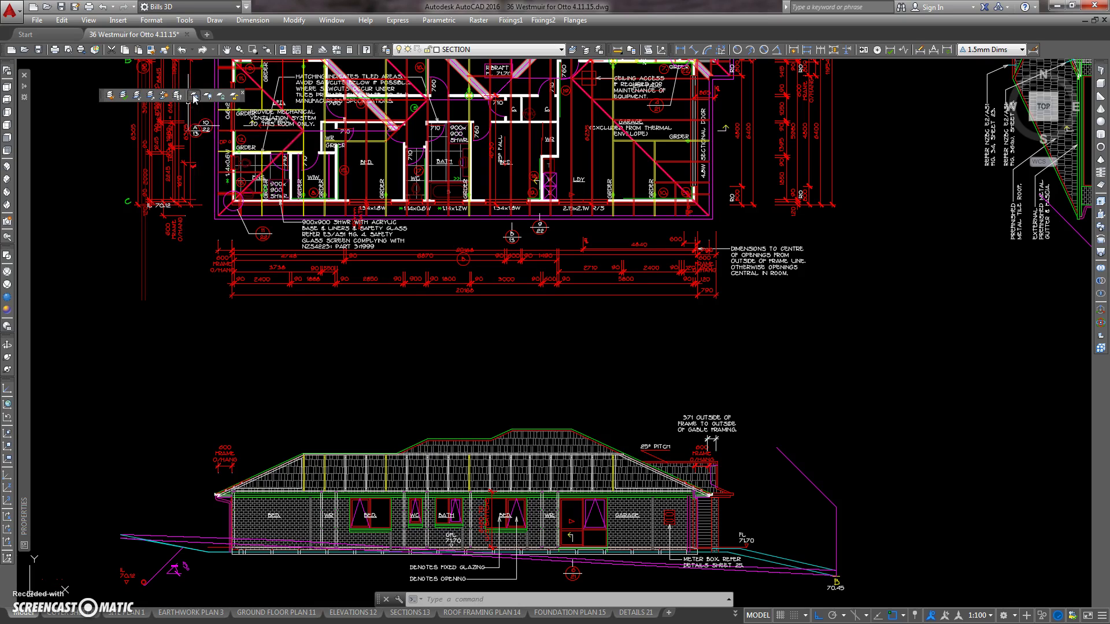
pyautogui.click(219, 251)
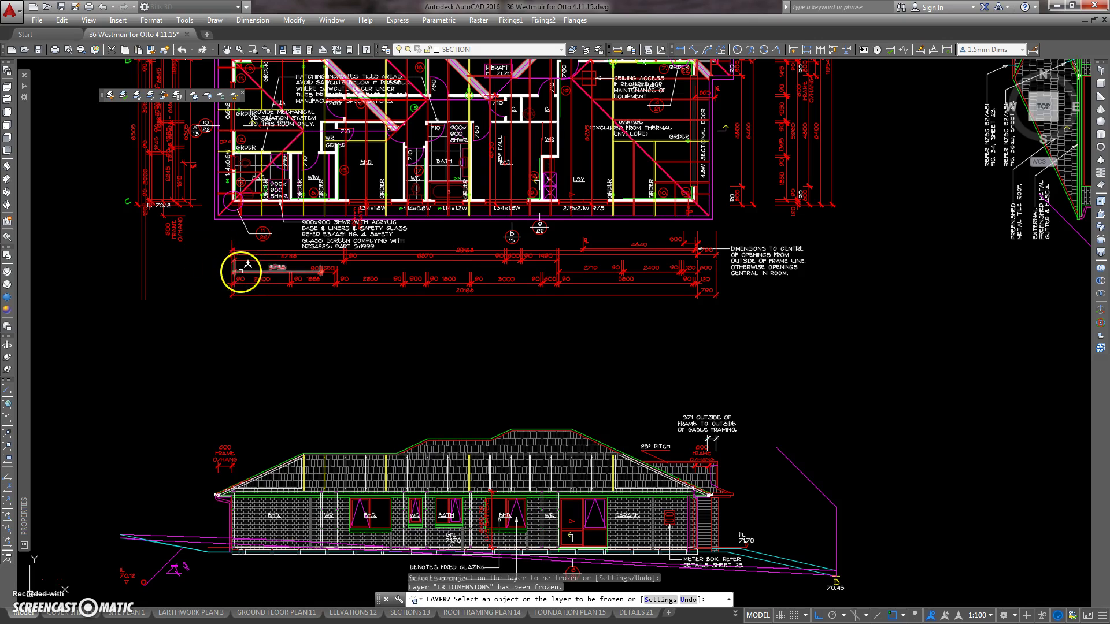
pyautogui.click(235, 267)
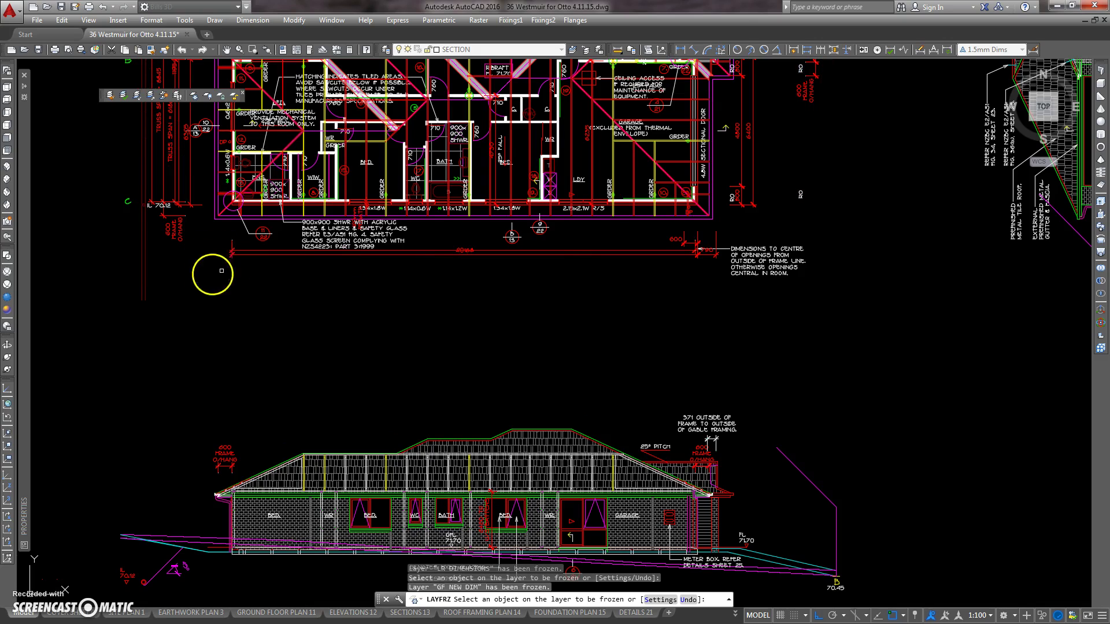
pyautogui.click(166, 191)
pyautogui.click(174, 186)
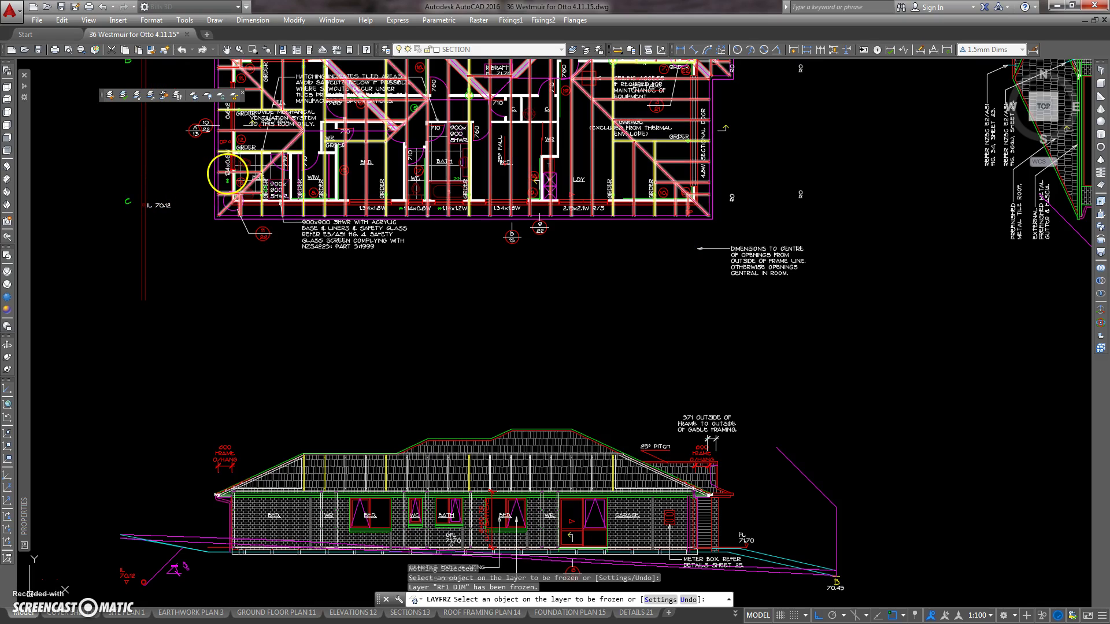
pyautogui.click(227, 168)
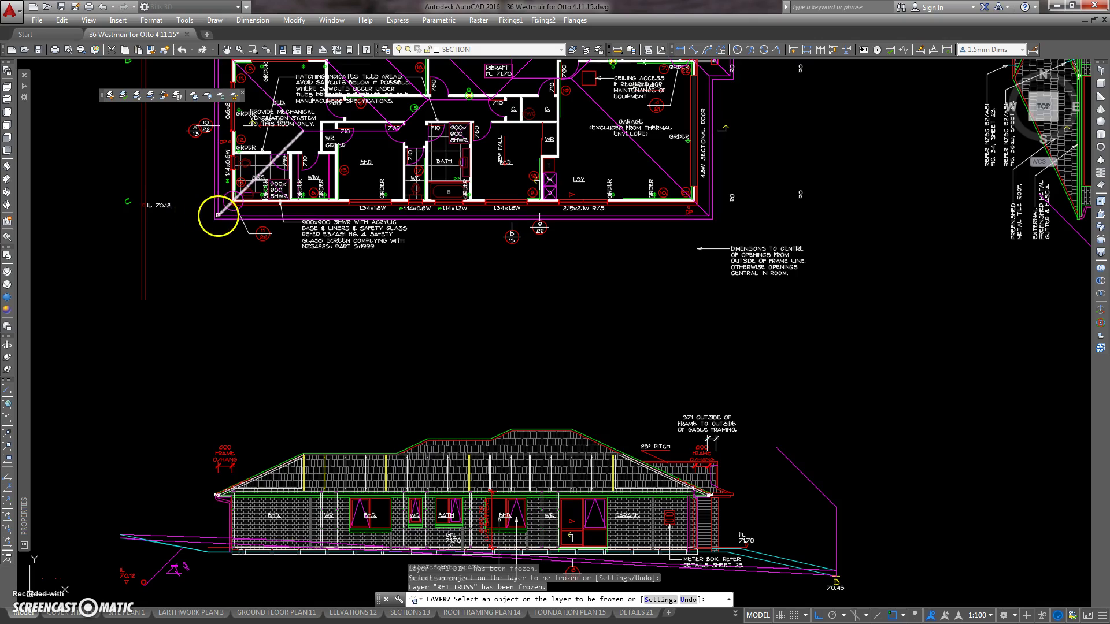
# Freeze the GF NEW ROOF and GF NEW TEXT layers via the roof outline and a note.
pyautogui.click(219, 215)
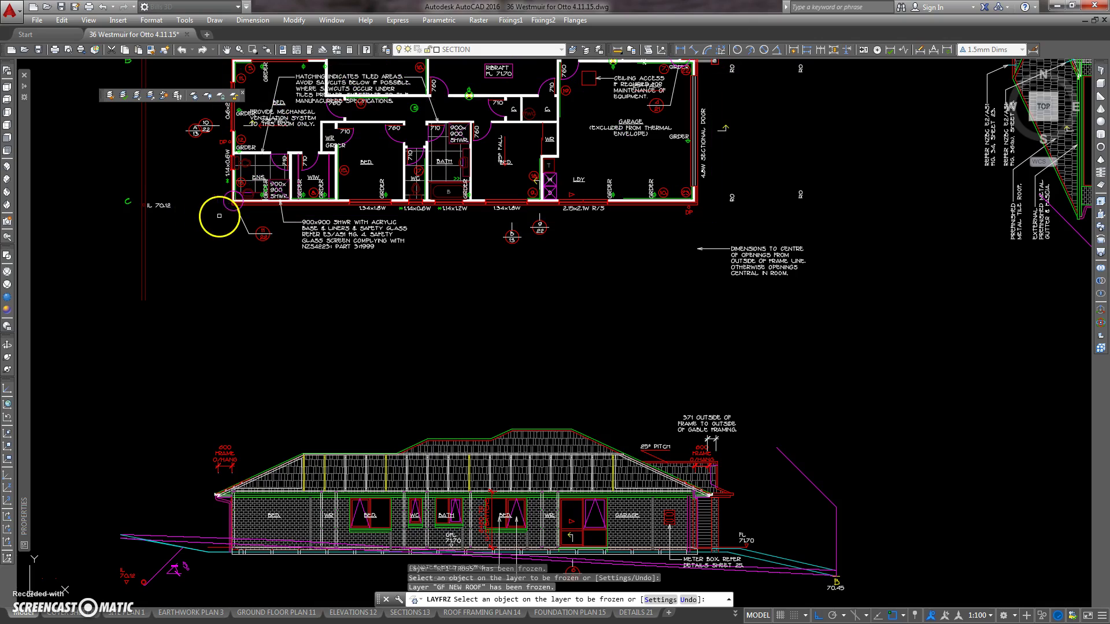
pyautogui.click(328, 230)
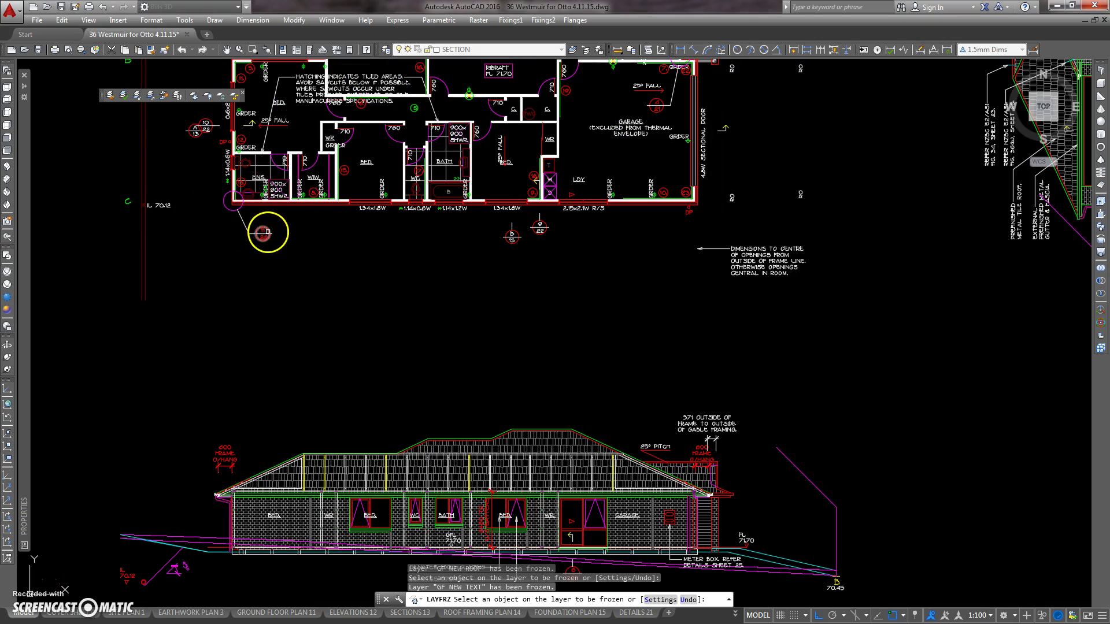
pyautogui.moveTo(200, 162); pyautogui.dragTo(200, 237, button='middle')
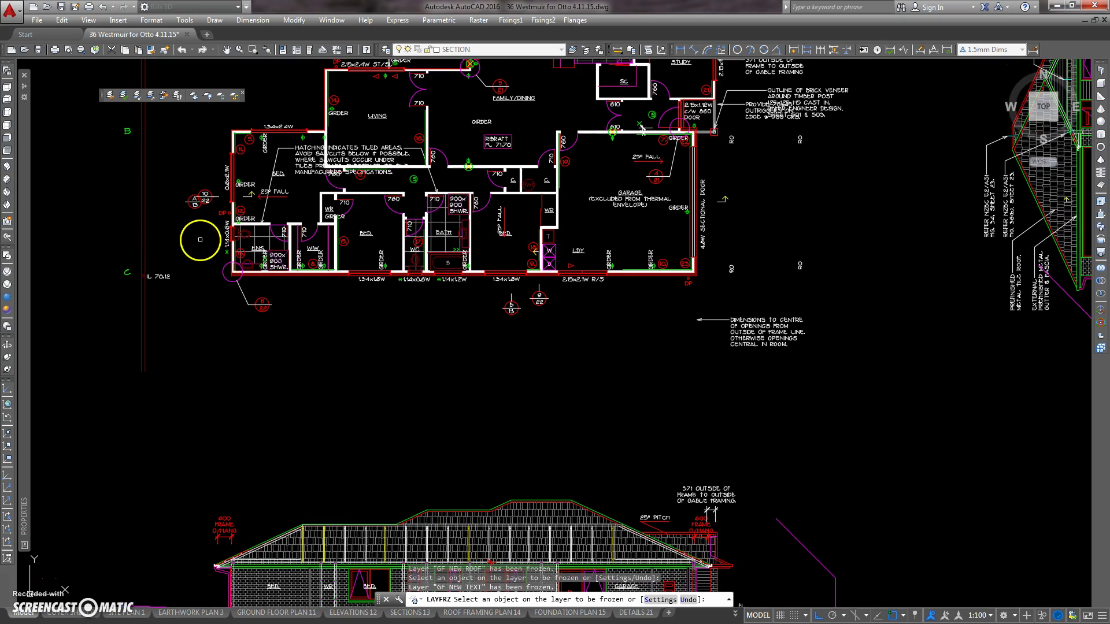
pyautogui.press('Escape')
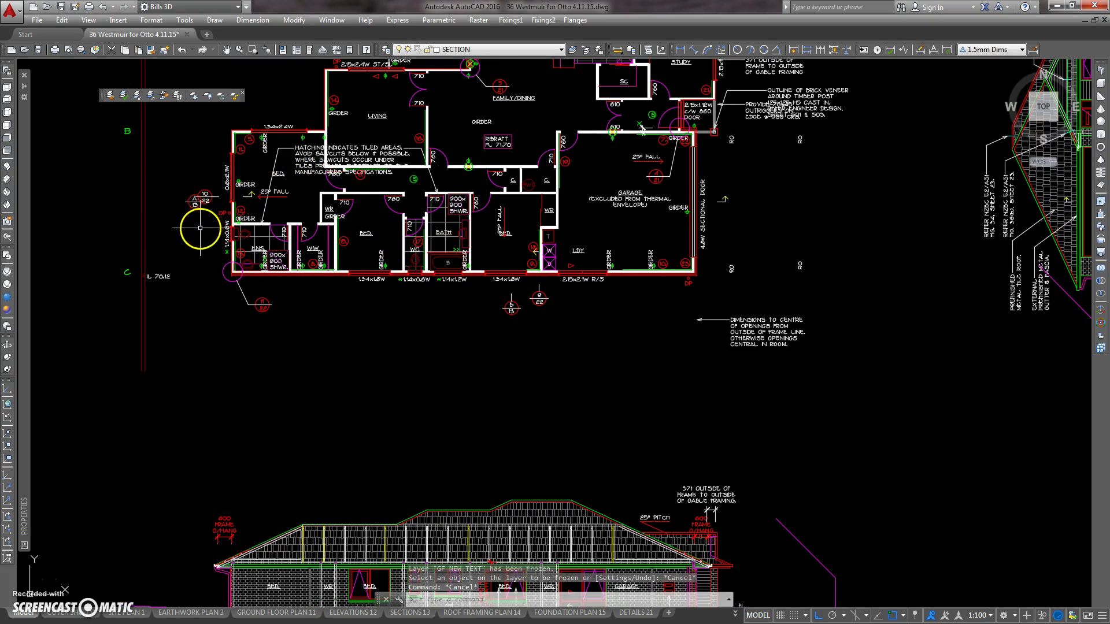
pyautogui.scroll(6, 219, 248)
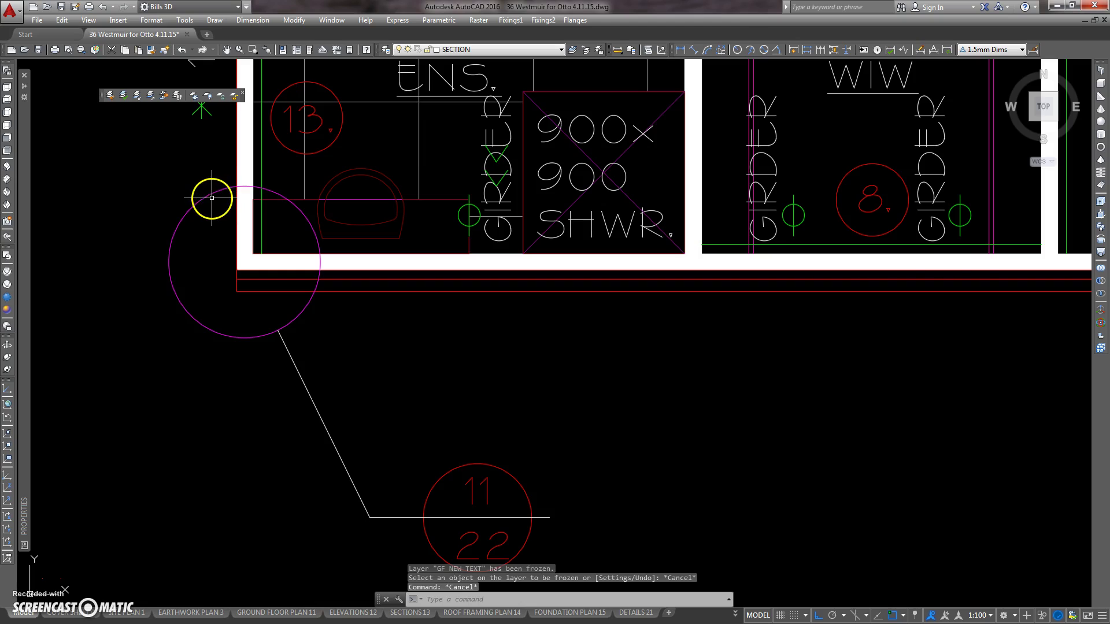
pyautogui.scroll(-3, 199, 188)
pyautogui.scroll(-6, 193, 174)
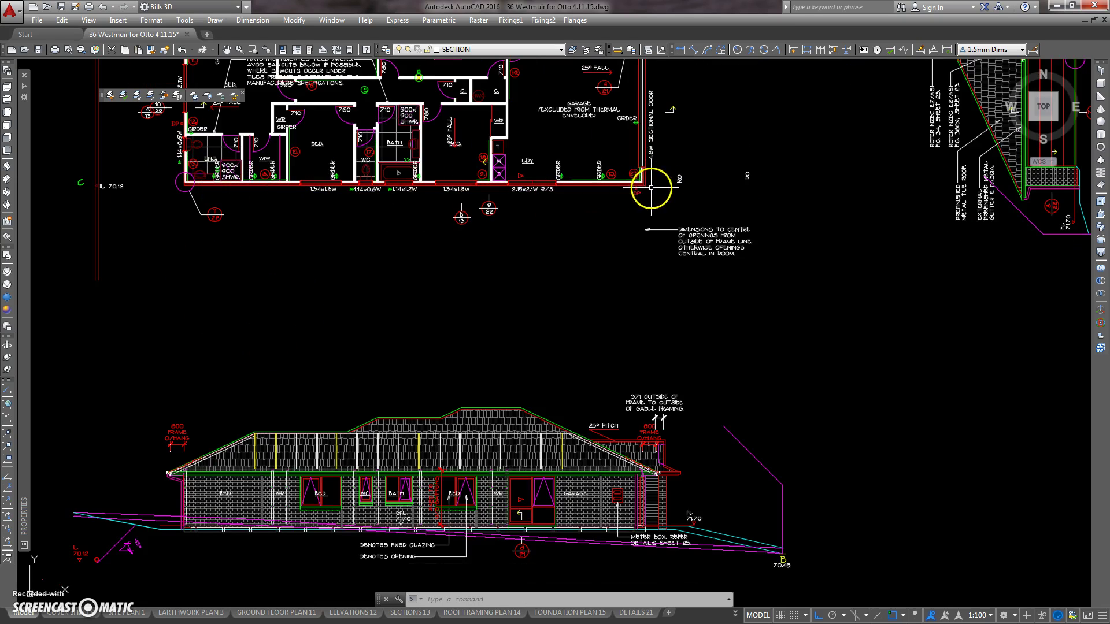
# Pan and zoom across the drawing sheets to locate the small eave bracket.
pyautogui.moveTo(491, 236); pyautogui.dragTo(488, 168, button='middle')
pyautogui.scroll(-3, 439, 191)
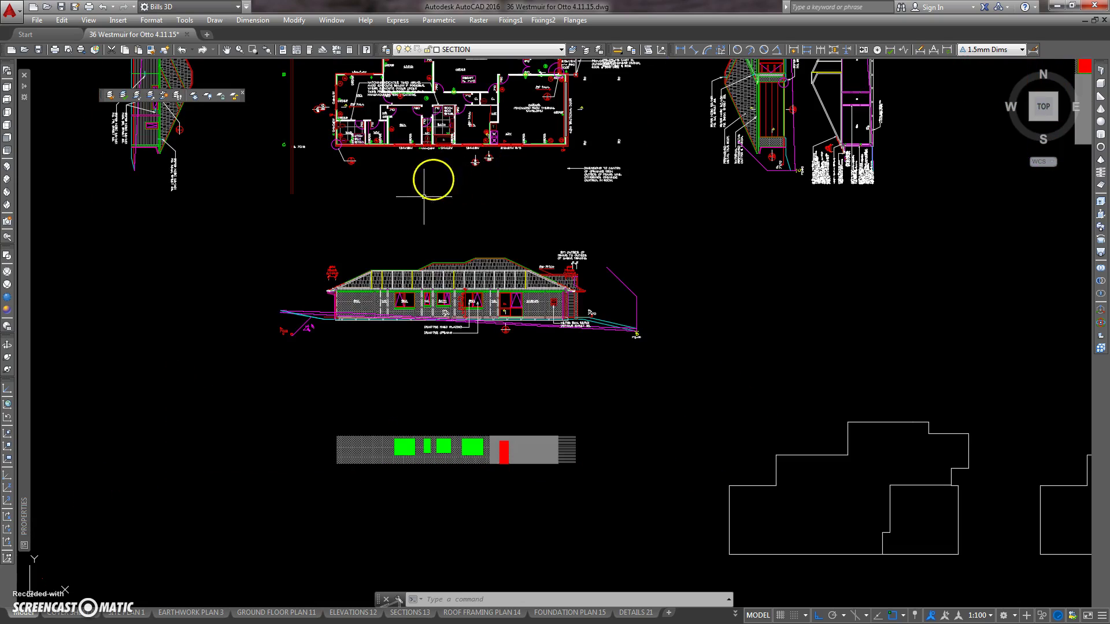
pyautogui.moveTo(268, 318); pyautogui.dragTo(322, 355, button='middle')
pyautogui.scroll(-3, 310, 352)
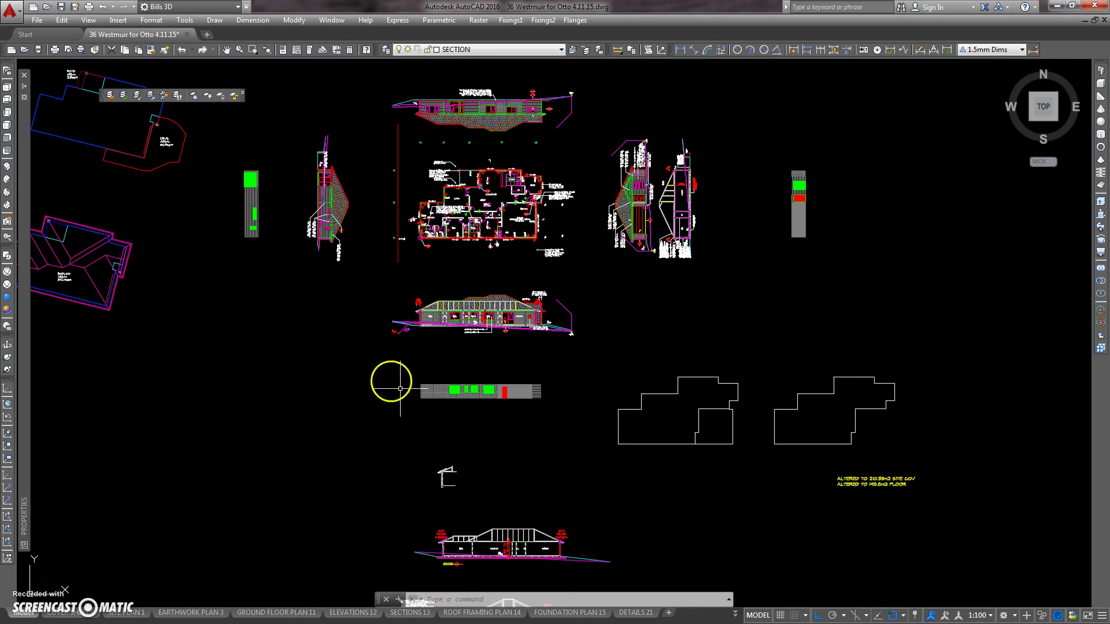
pyautogui.scroll(1, 382, 390)
pyautogui.scroll(10, 382, 388)
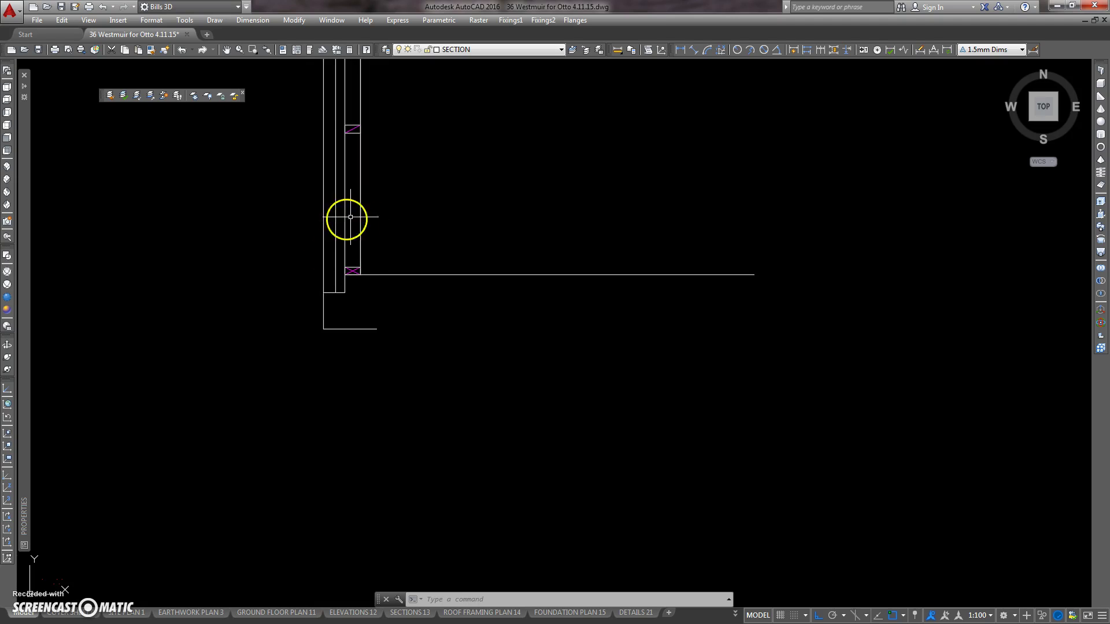
pyautogui.scroll(-8, 403, 201)
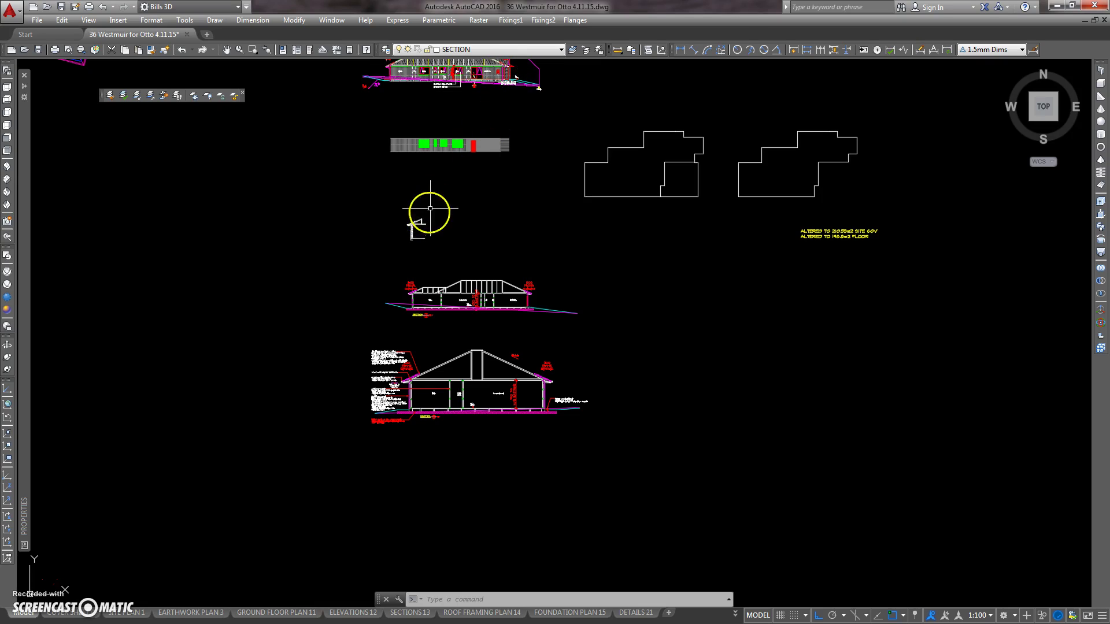
# Mirror the small bracket with MI, erasing the original.
pyautogui.write('mi')
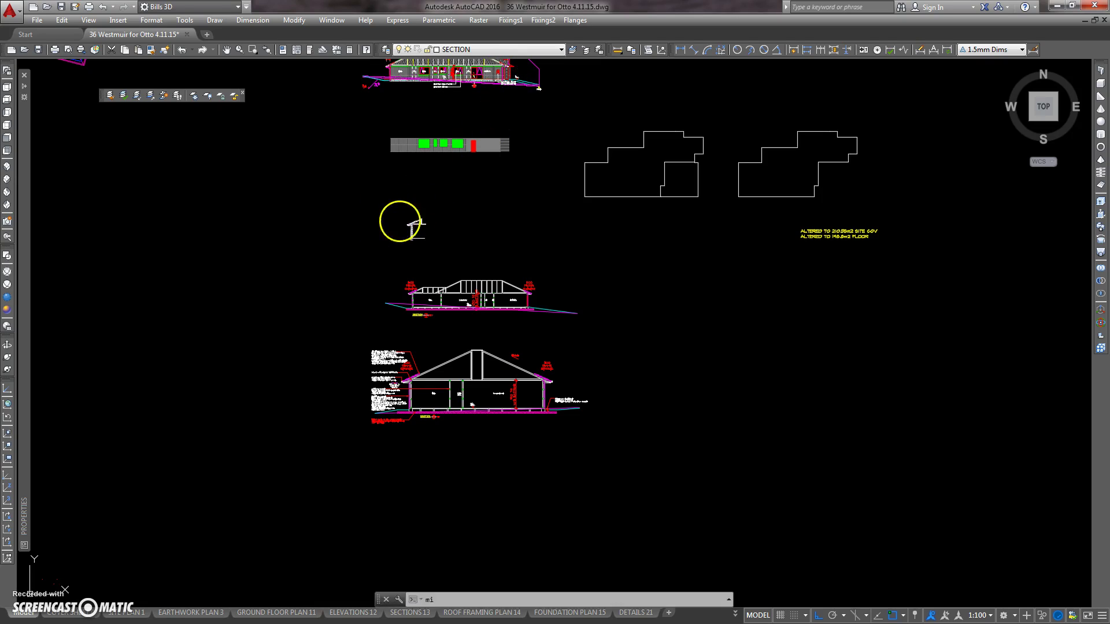
pyautogui.press('Return')
pyautogui.click(445, 195)
pyautogui.click(377, 254)
pyautogui.press('Return')
pyautogui.click(450, 196)
pyautogui.click(443, 248)
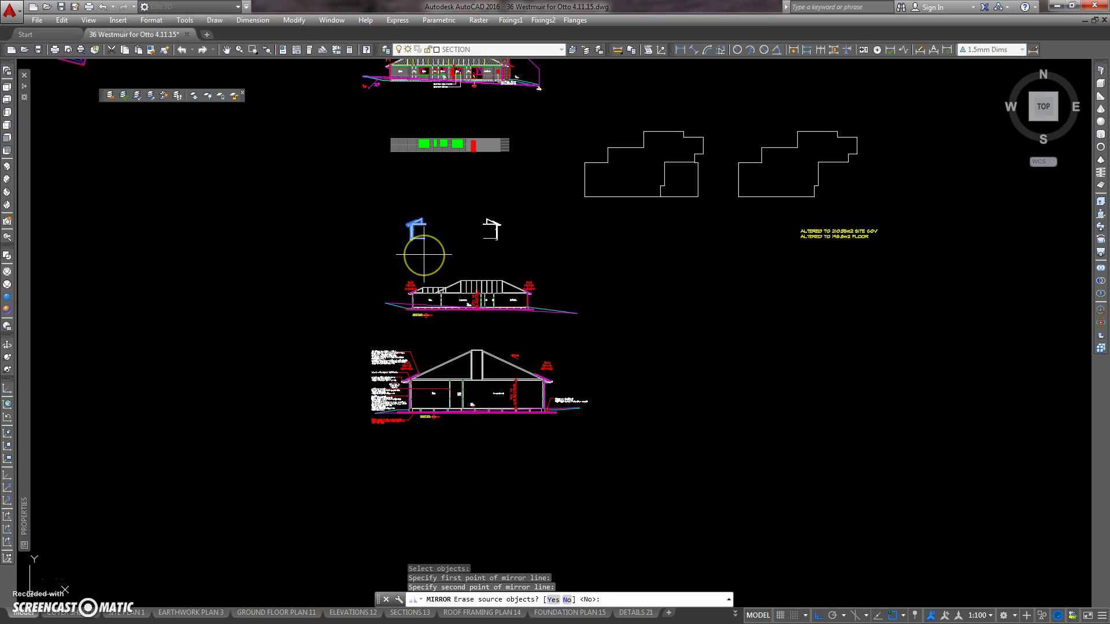
pyautogui.press('Return')
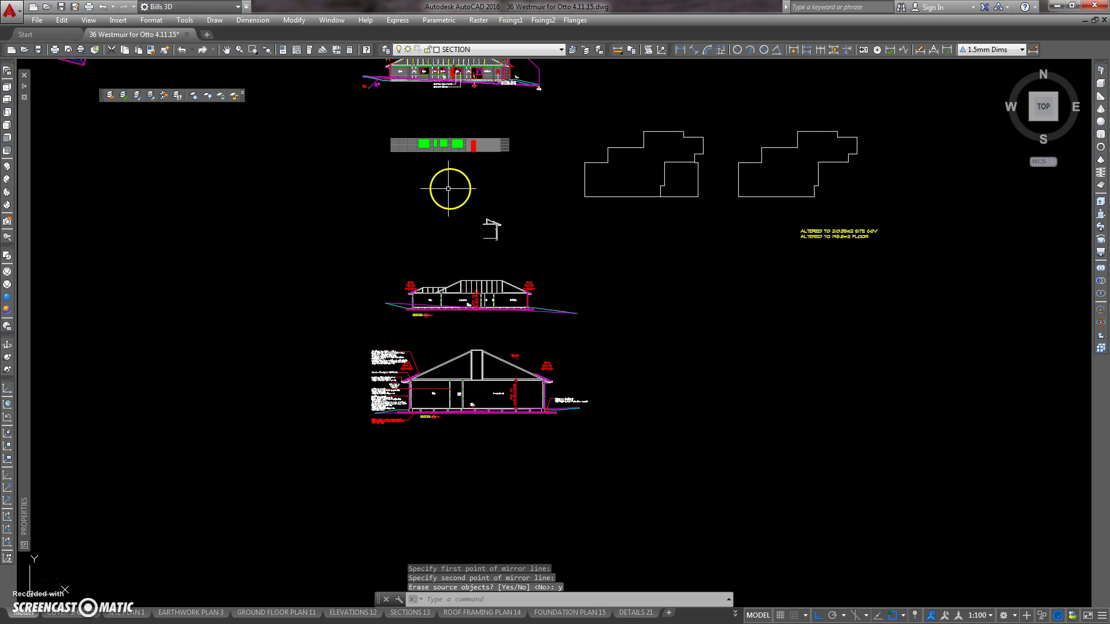
# Zoom and pan to view the 36 Westmuir house elevation with its gutter and eave.
pyautogui.scroll(5, 462, 220)
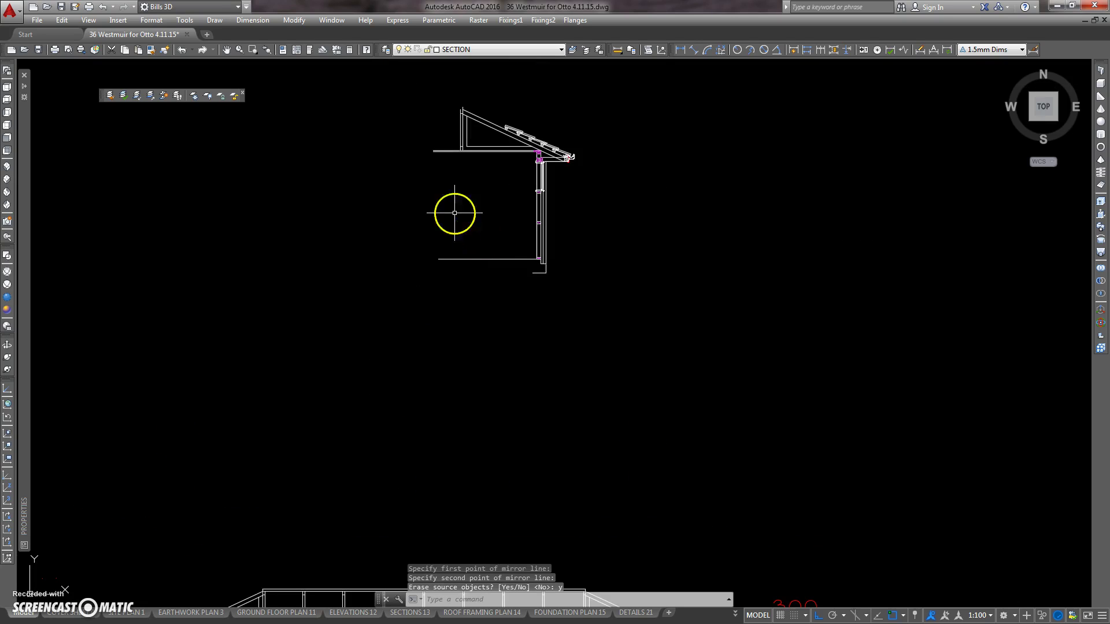
pyautogui.scroll(3, 544, 258)
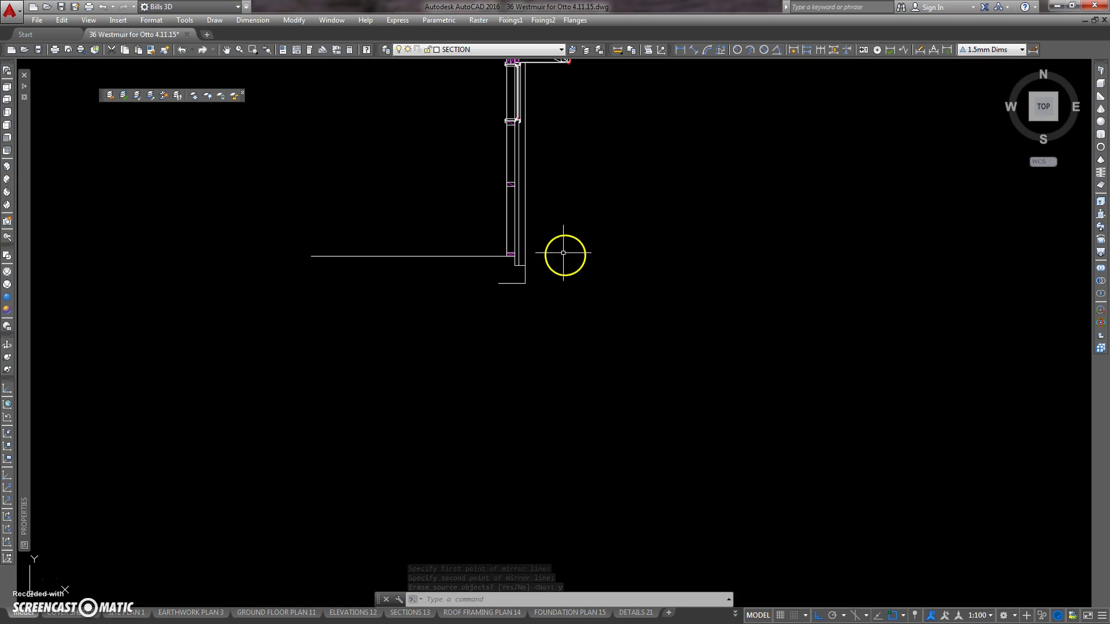
pyautogui.scroll(-4, 480, 156)
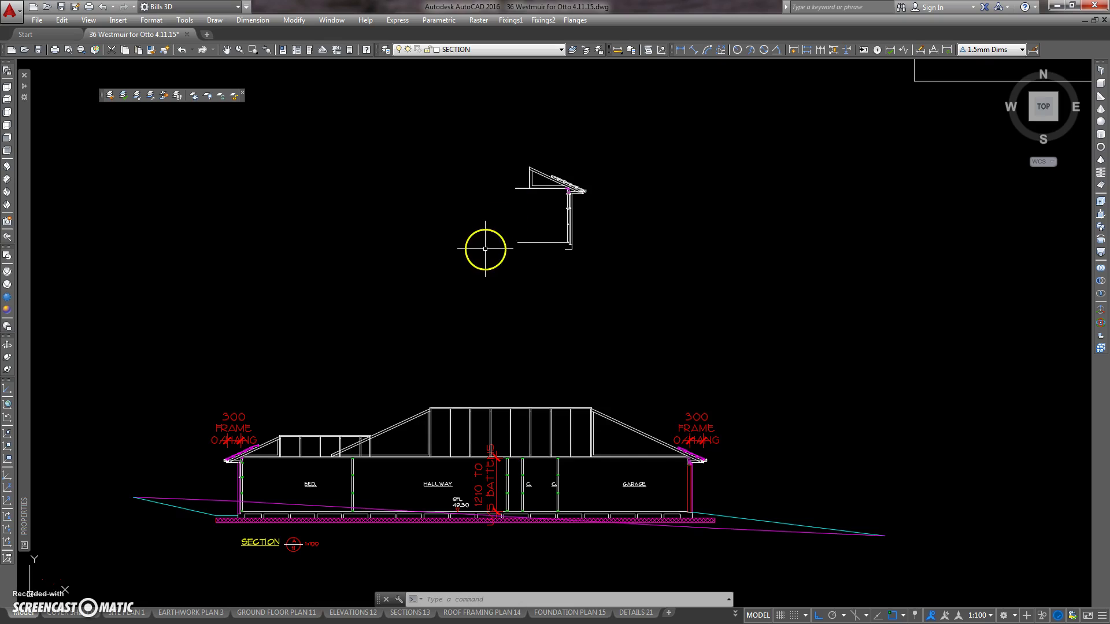
pyautogui.moveTo(485, 249)
pyautogui.mouseDown(button='middle')
pyautogui.moveTo(479, 195)
pyautogui.moveTo(490, 287)
pyautogui.mouseUp(button='middle')
pyautogui.scroll(-5, 491, 288)
pyautogui.scroll(8, 422, 362)
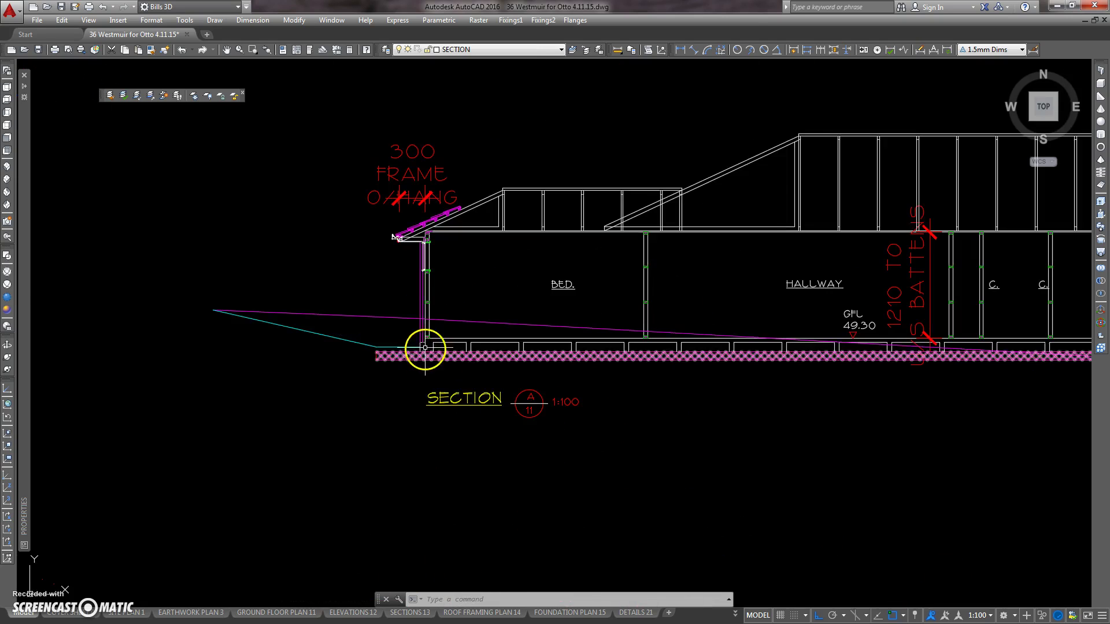
pyautogui.scroll(-8, 414, 290)
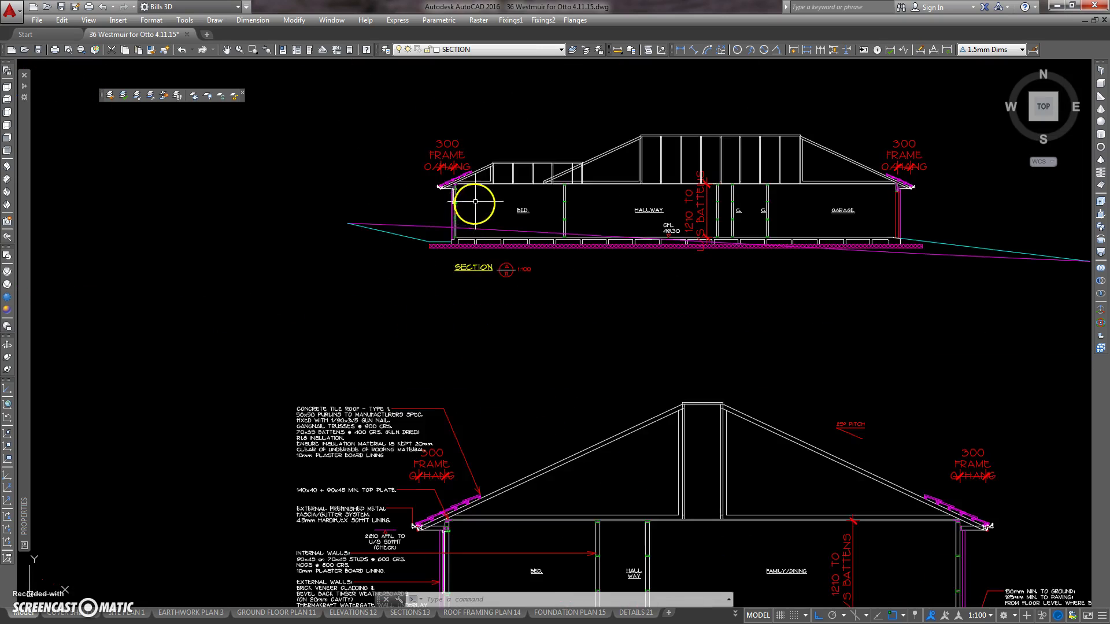
pyautogui.scroll(8, 368, 215)
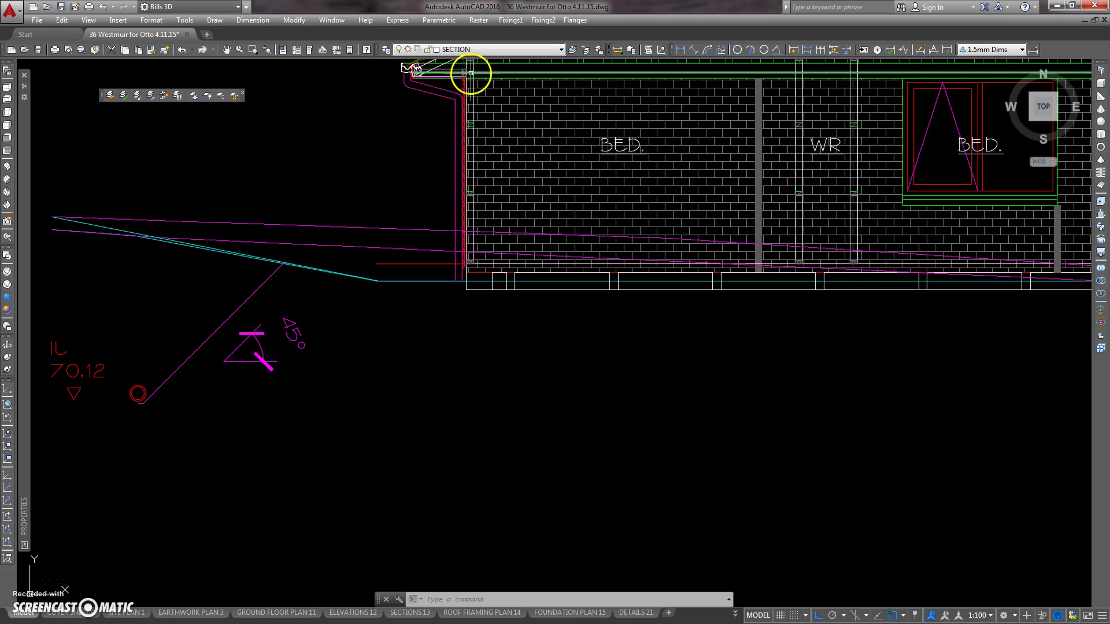
pyautogui.scroll(4, 423, 168)
pyautogui.scroll(-3, 423, 165)
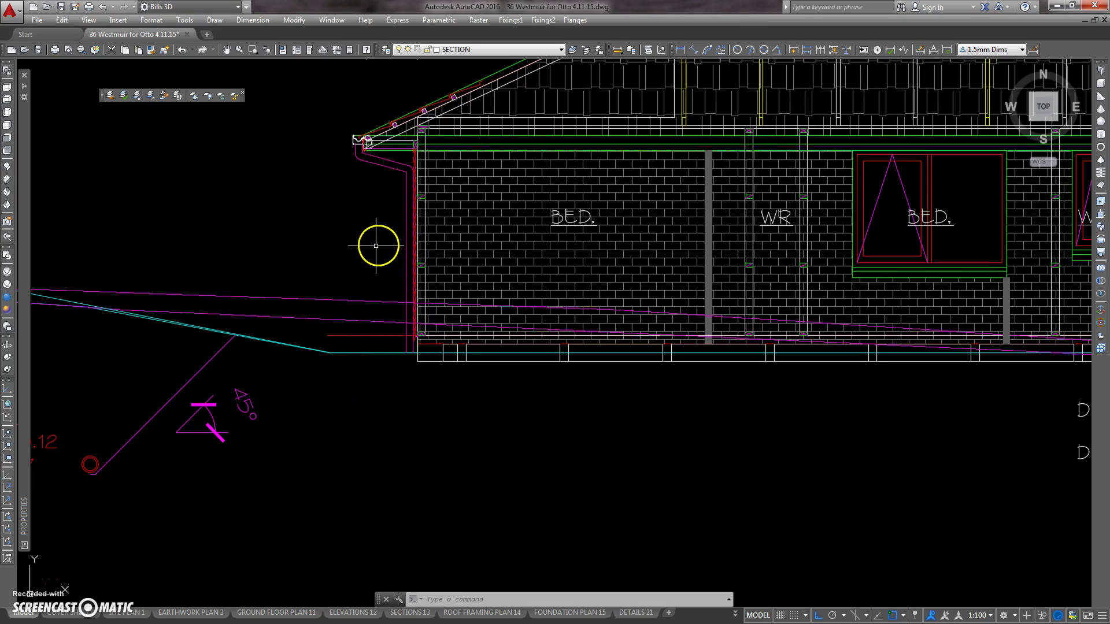
# Copy the 73 gutter, downpipe and wall-top objects at the eave to the clipboard.
pyautogui.hotkey('ctrl', 'c')
pyautogui.click(301, 383)
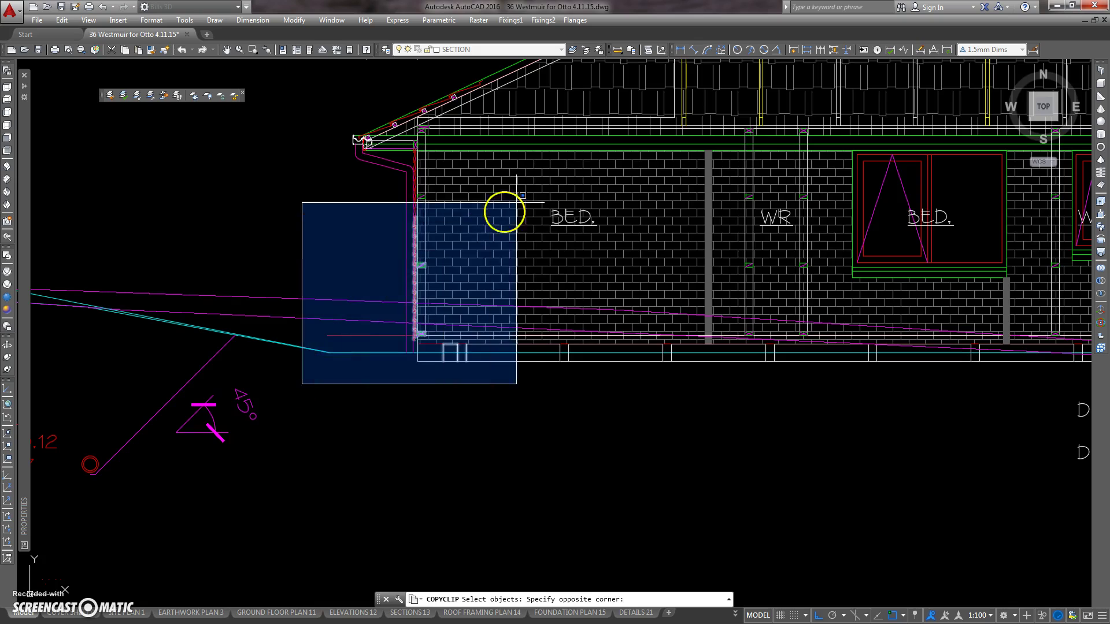
pyautogui.moveTo(515, 198); pyautogui.dragTo(446, 292, button='middle')
pyautogui.click(498, 217)
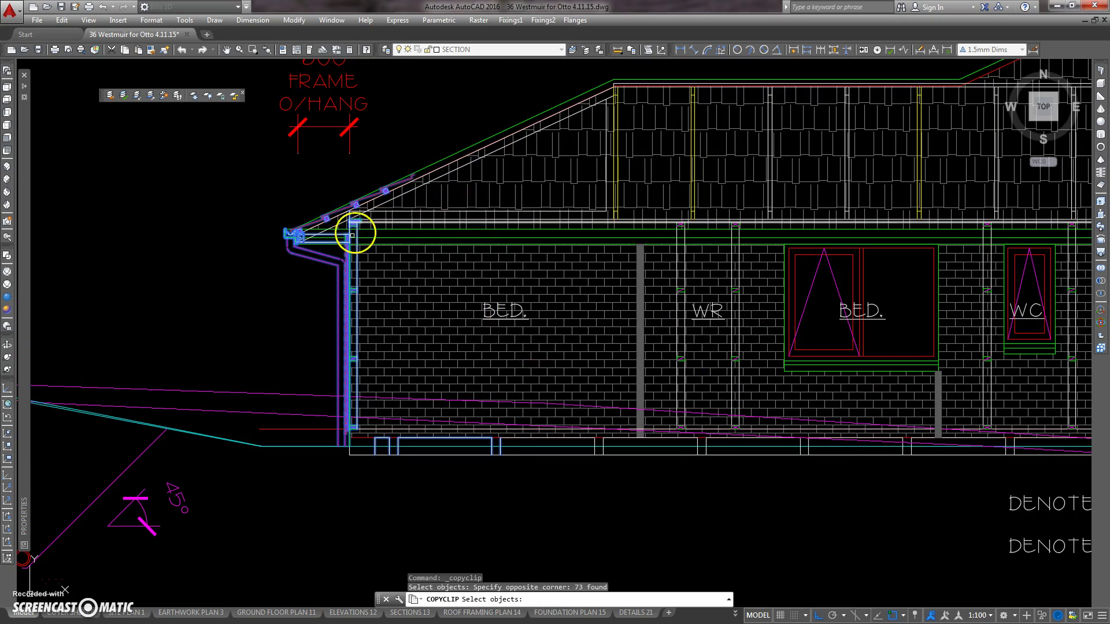
pyautogui.scroll(3, 357, 250)
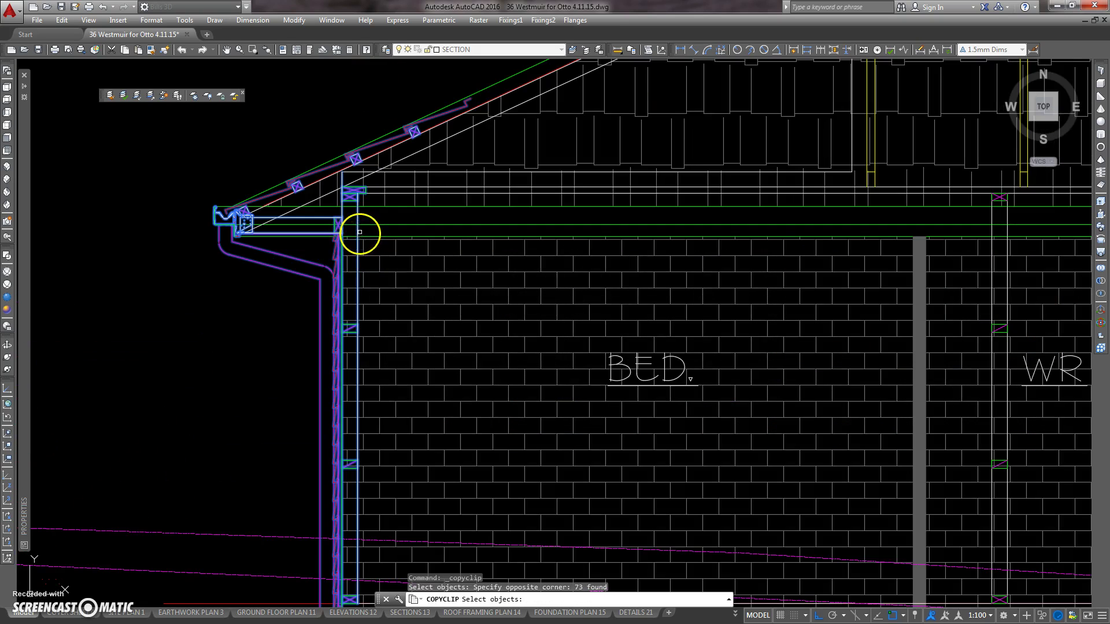
pyautogui.click(366, 221)
pyautogui.click(359, 210)
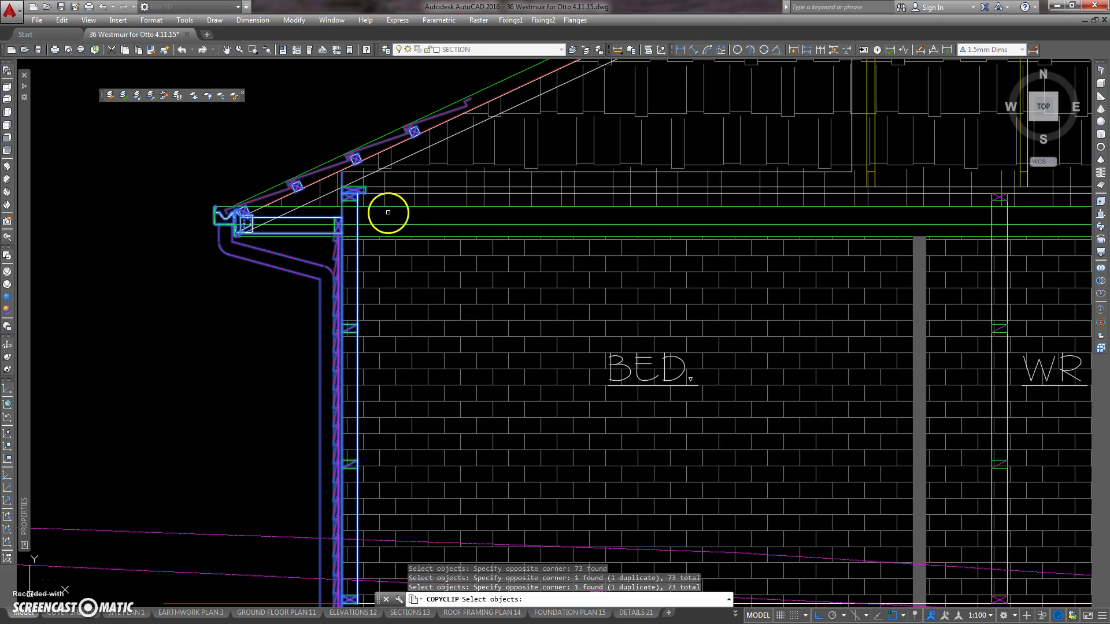
pyautogui.press('Return')
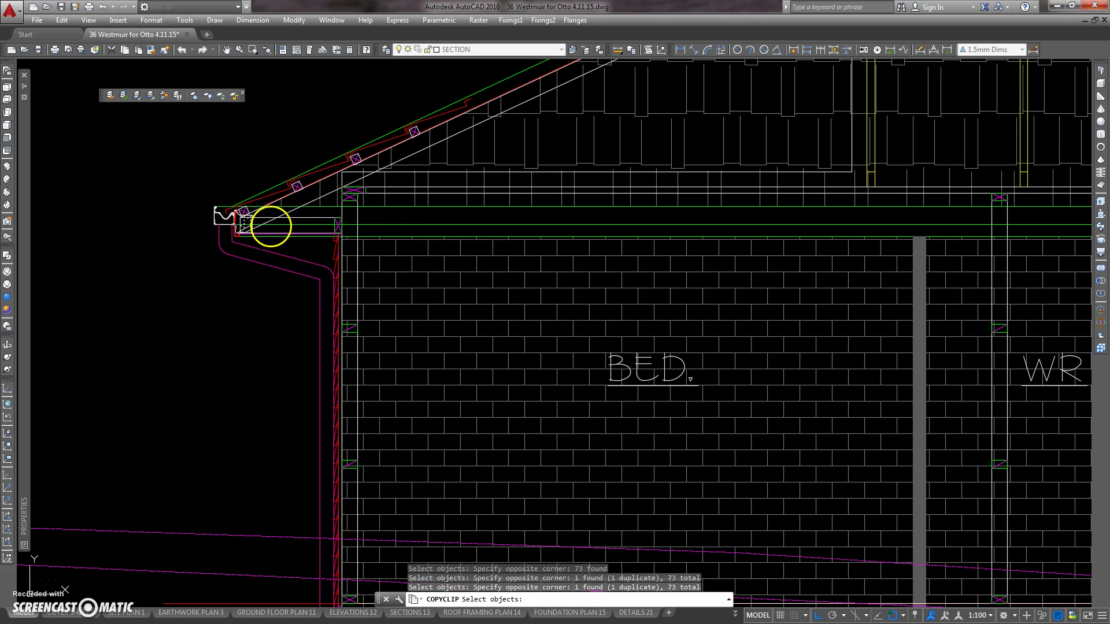
pyautogui.press('Return')
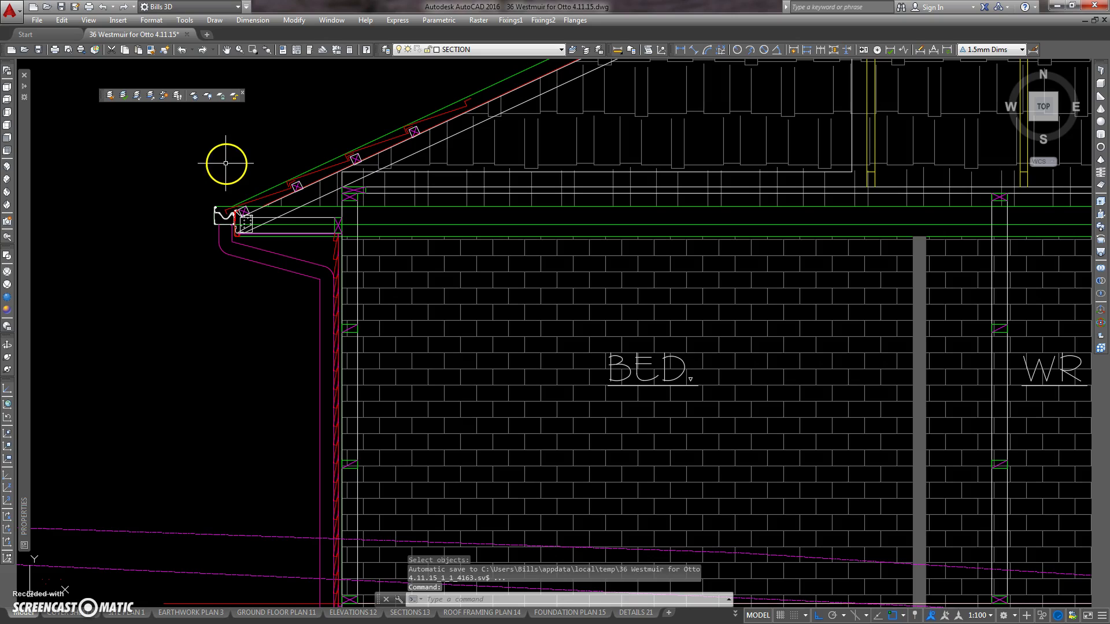
pyautogui.scroll(-5, 216, 160)
pyautogui.scroll(2, 257, 149)
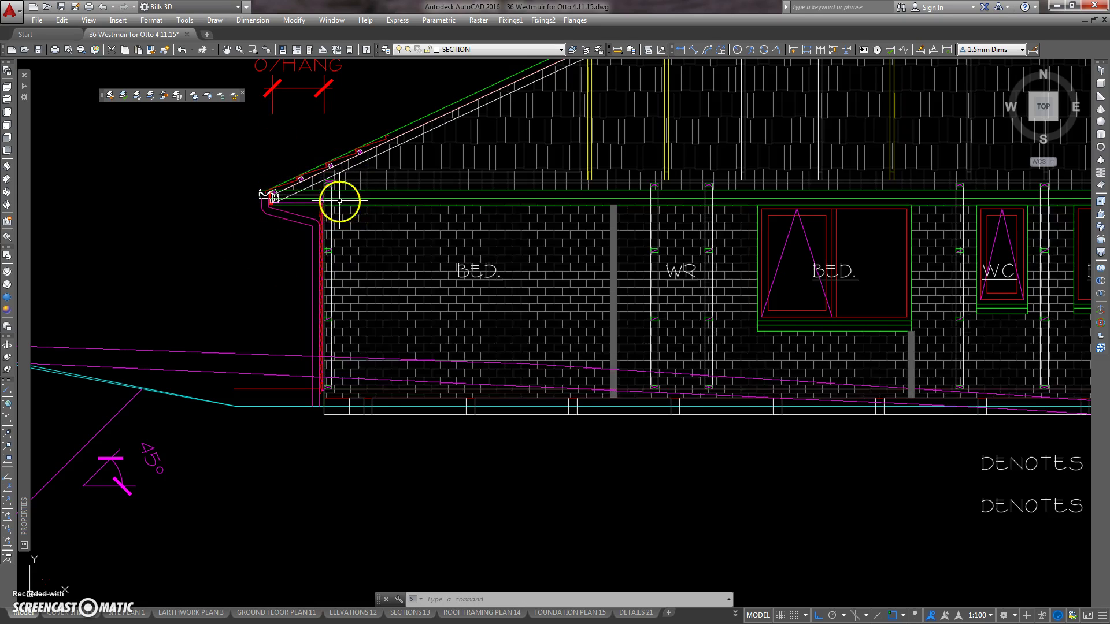
# Start a new blank drawing in model space and erase its leftover rectangle.
pyautogui.click(206, 36)
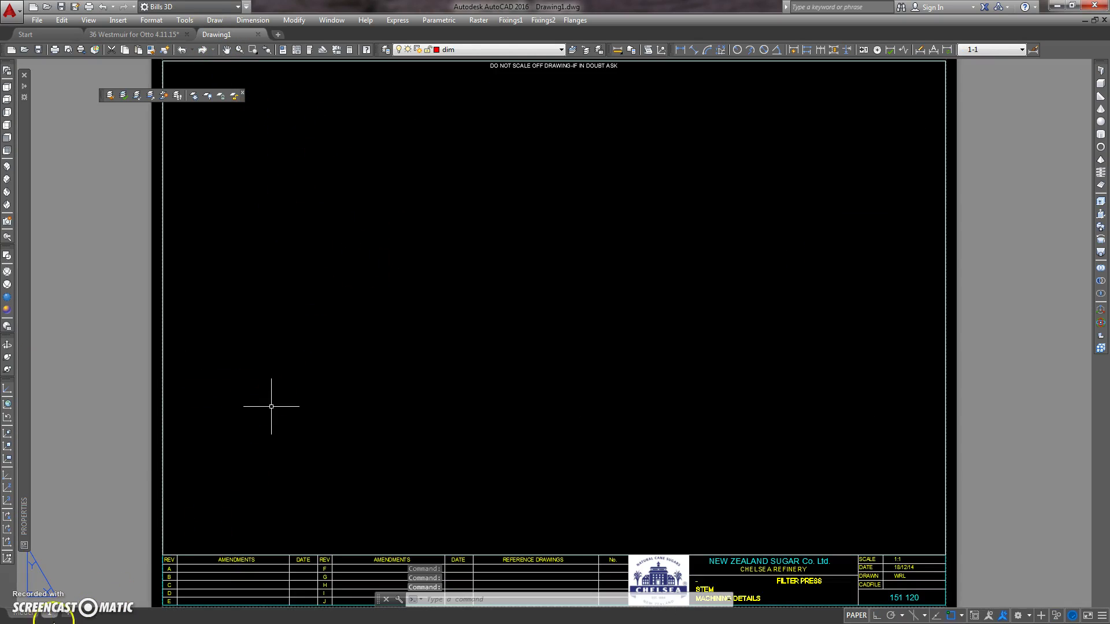
pyautogui.click(21, 615)
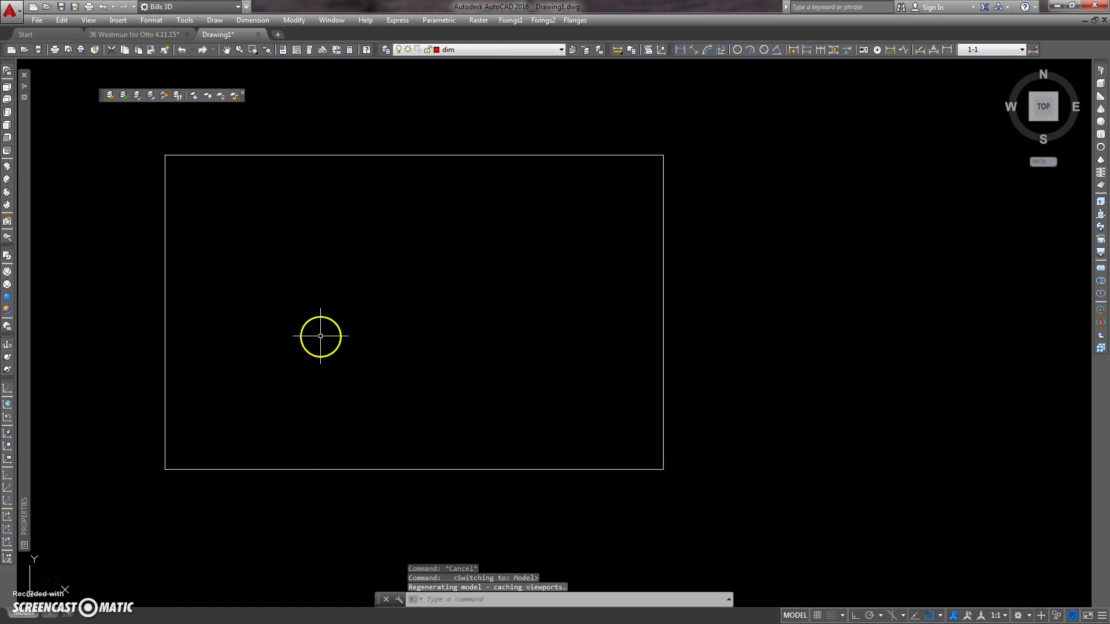
pyautogui.click(663, 230)
pyautogui.click(634, 261)
pyautogui.press('Delete')
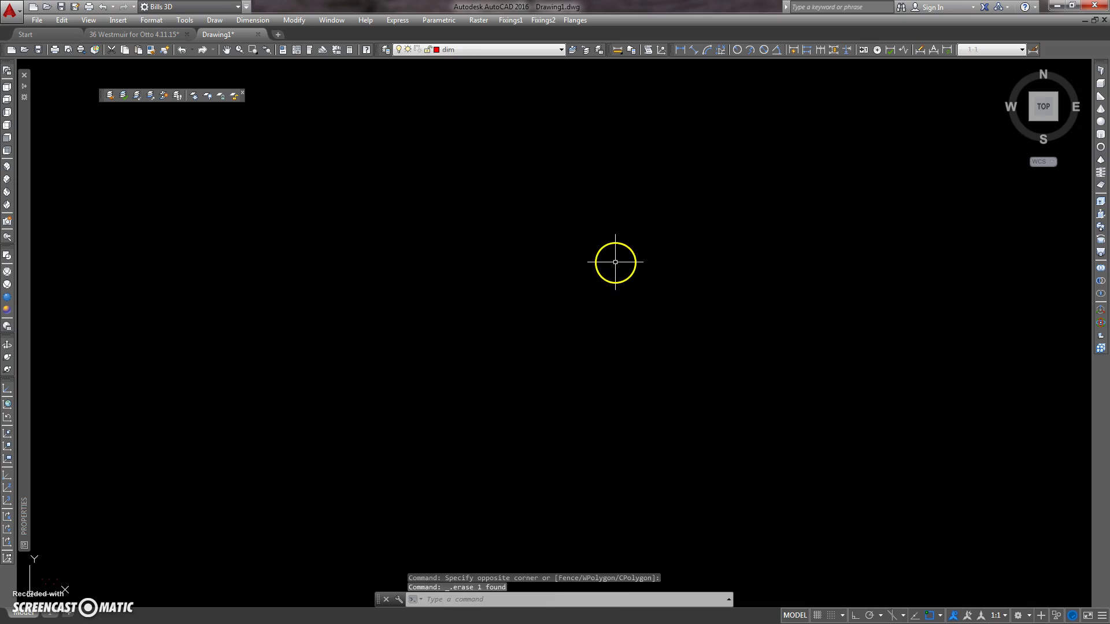
# Paste the copied eave and wall section detail into Drawing1.
pyautogui.hotkey('ctrl', 'v')
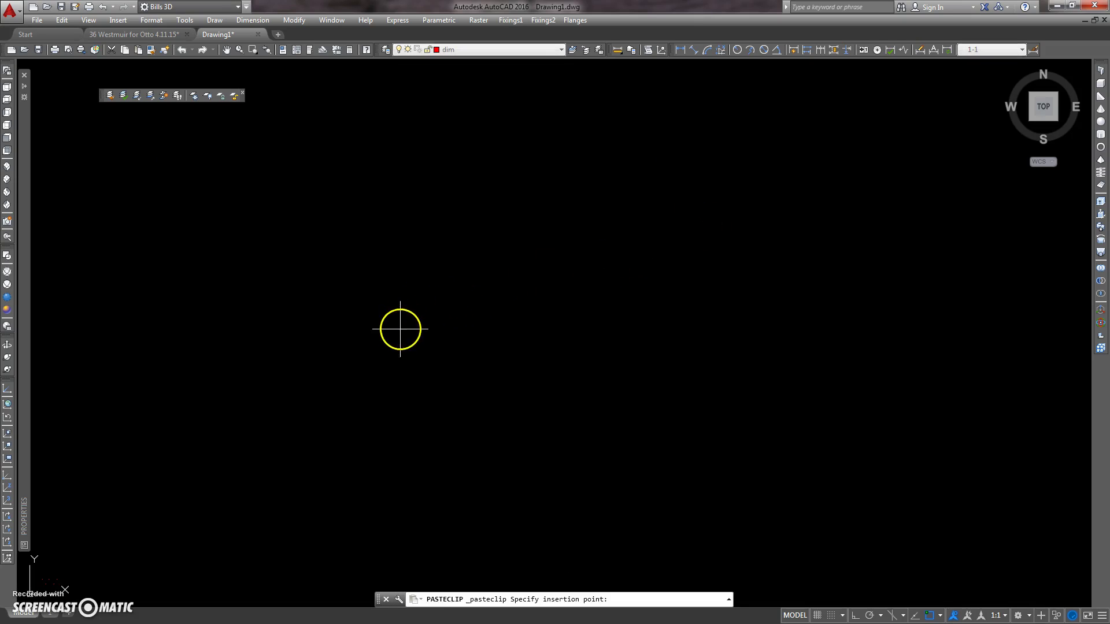
pyautogui.click(412, 302)
pyautogui.middleClick(411, 303)
pyautogui.middleClick(412, 302)
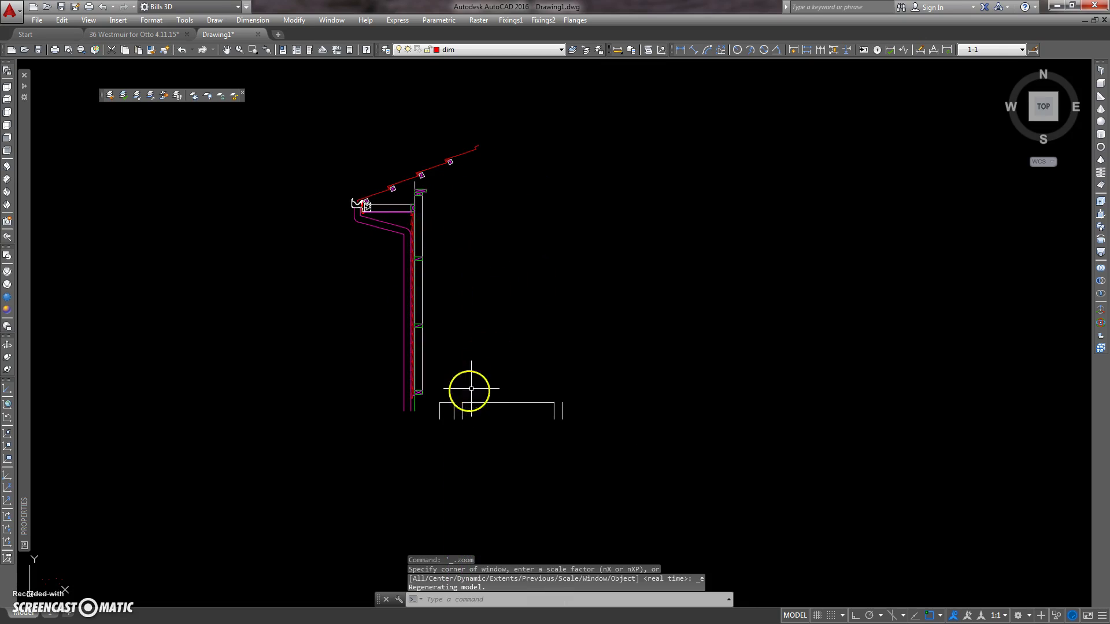
pyautogui.scroll(3, 471, 388)
# Begin a horizontal line from the box corner, then cancel it without drawing.
pyautogui.write('1')
pyautogui.scroll(3, 363, 340)
pyautogui.press('Return')
pyautogui.click(309, 334)
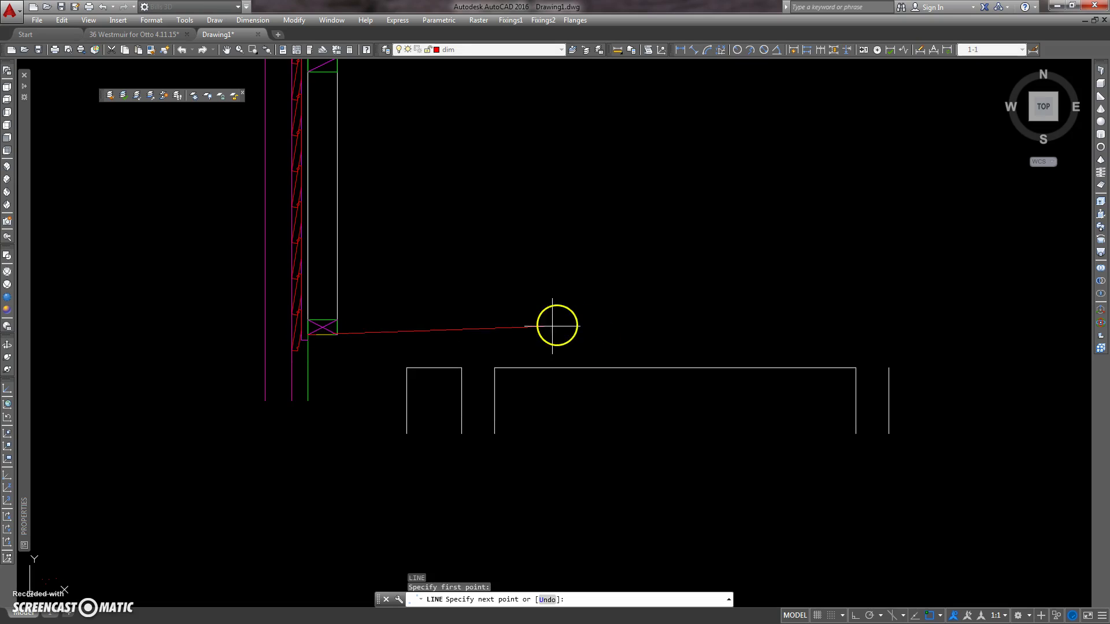
pyautogui.press('F8')
pyautogui.press('Escape')
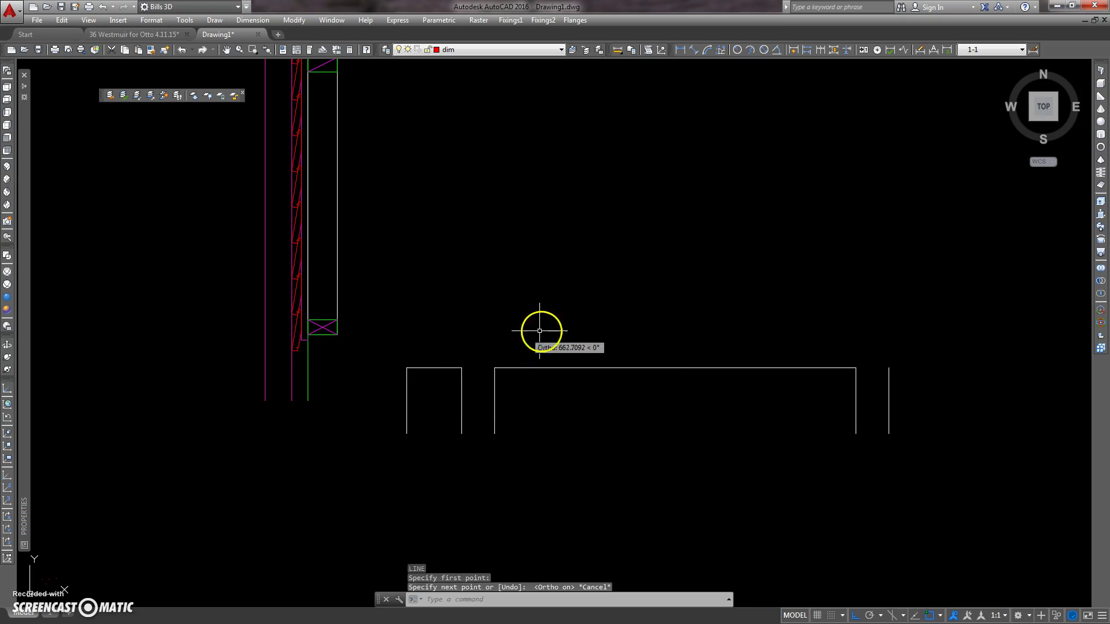
# Erase the seven stray box outlines below the wall and recentre the eave detail.
pyautogui.scroll(-6, 552, 325)
pyautogui.click(658, 314)
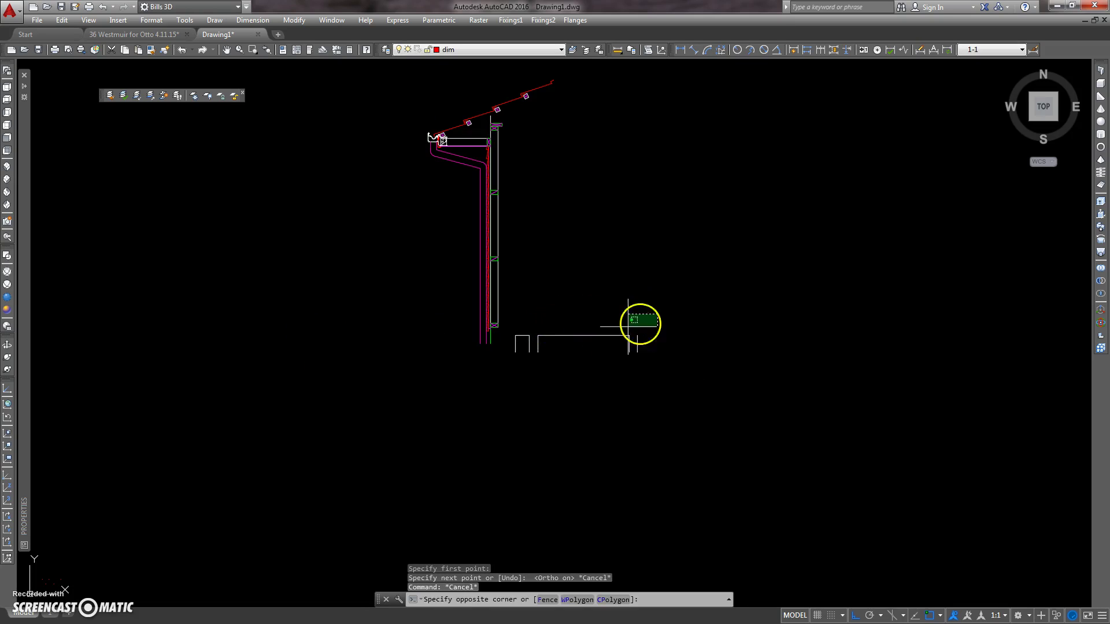
pyautogui.click(512, 356)
pyautogui.press('Delete')
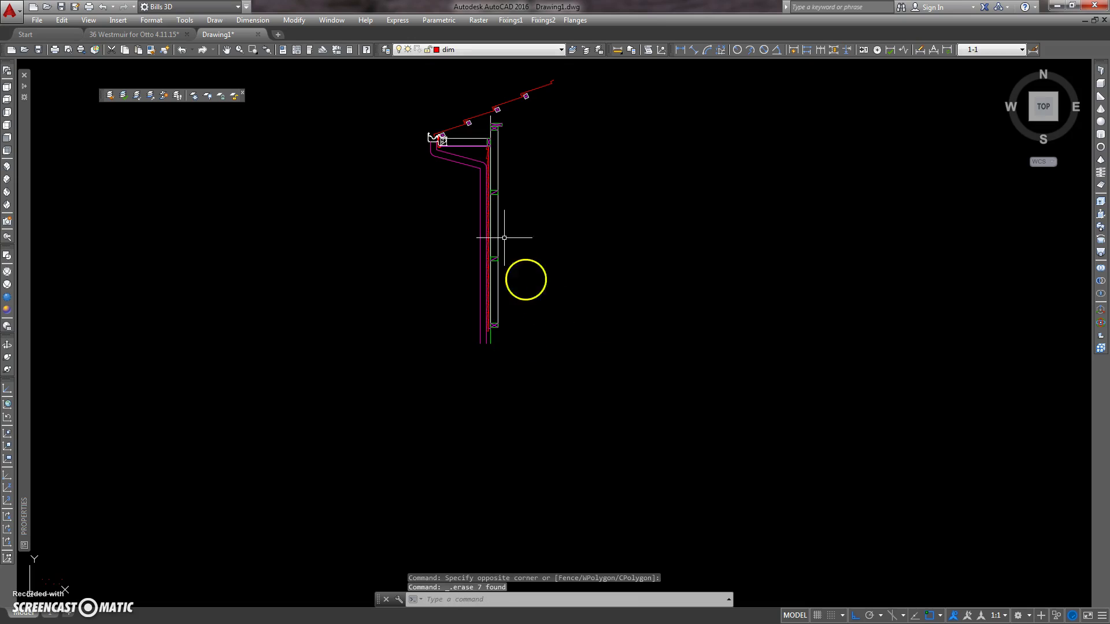
pyautogui.moveTo(522, 206); pyautogui.dragTo(498, 258, button='middle')
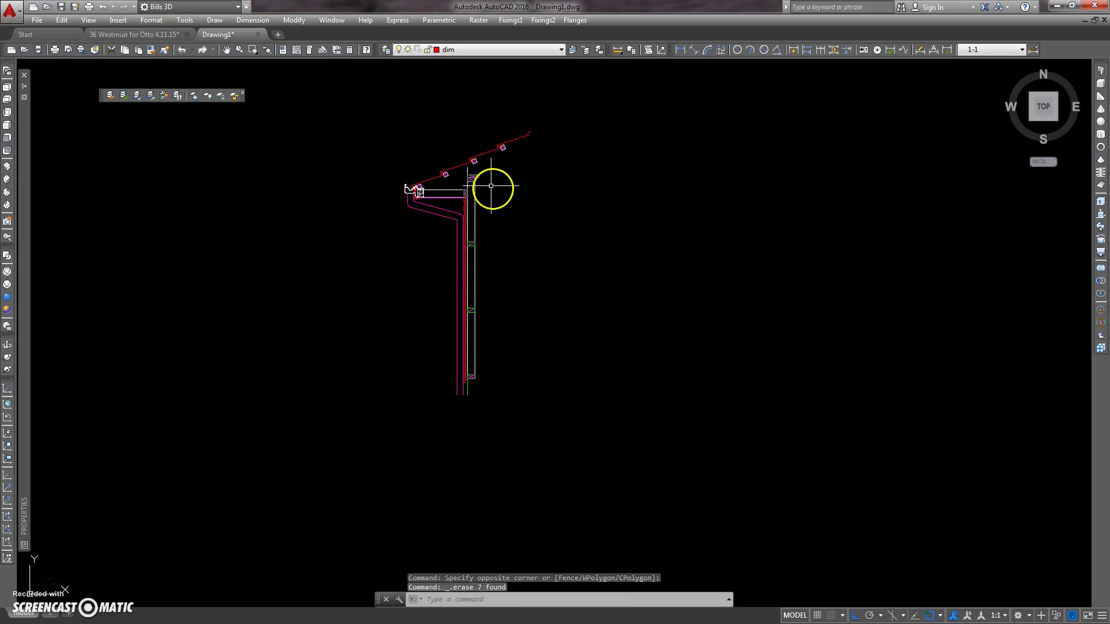
pyautogui.scroll(5, 484, 181)
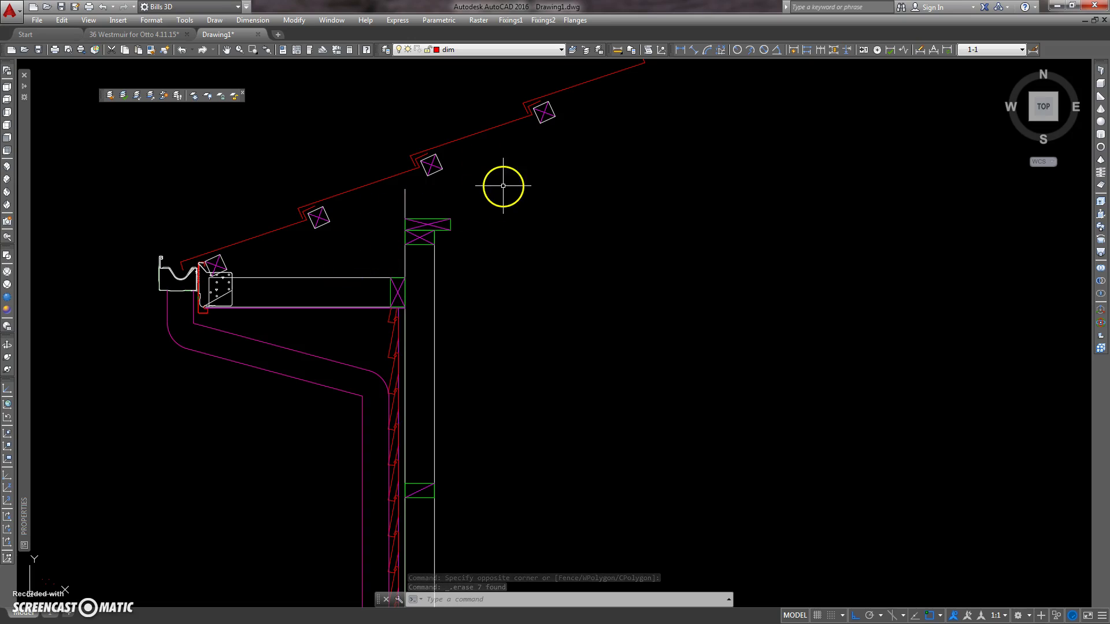
pyautogui.scroll(-3, 408, 200)
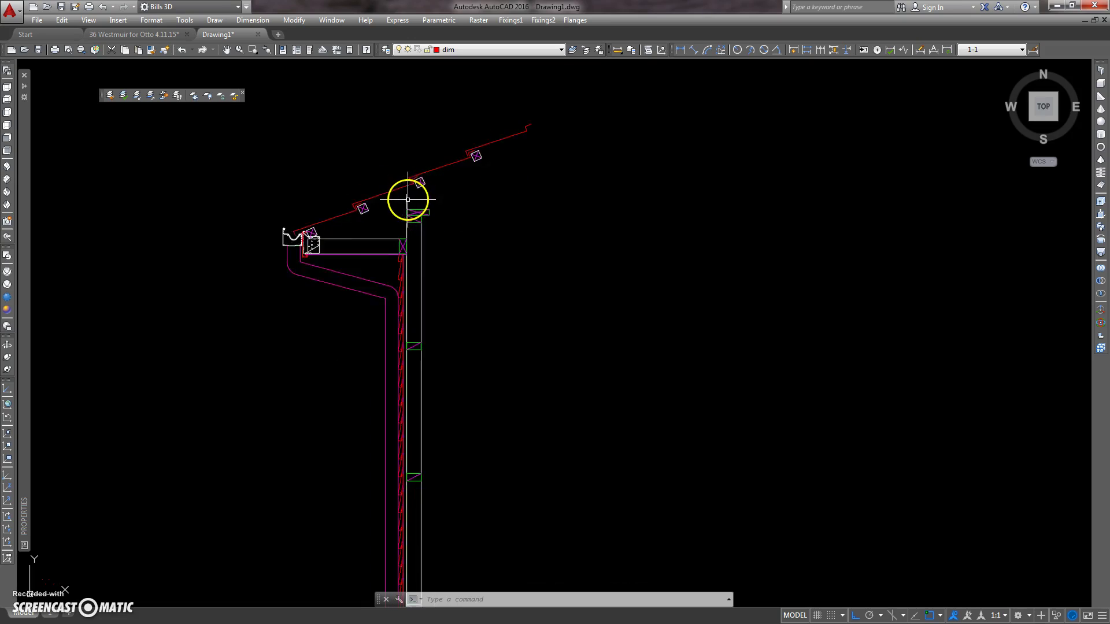
pyautogui.scroll(-3, 384, 218)
pyautogui.moveTo(383, 217)
pyautogui.mouseDown(button='middle')
pyautogui.moveTo(327, 240)
pyautogui.moveTo(337, 203)
pyautogui.mouseUp(button='middle')
pyautogui.scroll(3, 324, 242)
pyautogui.click(130, 34)
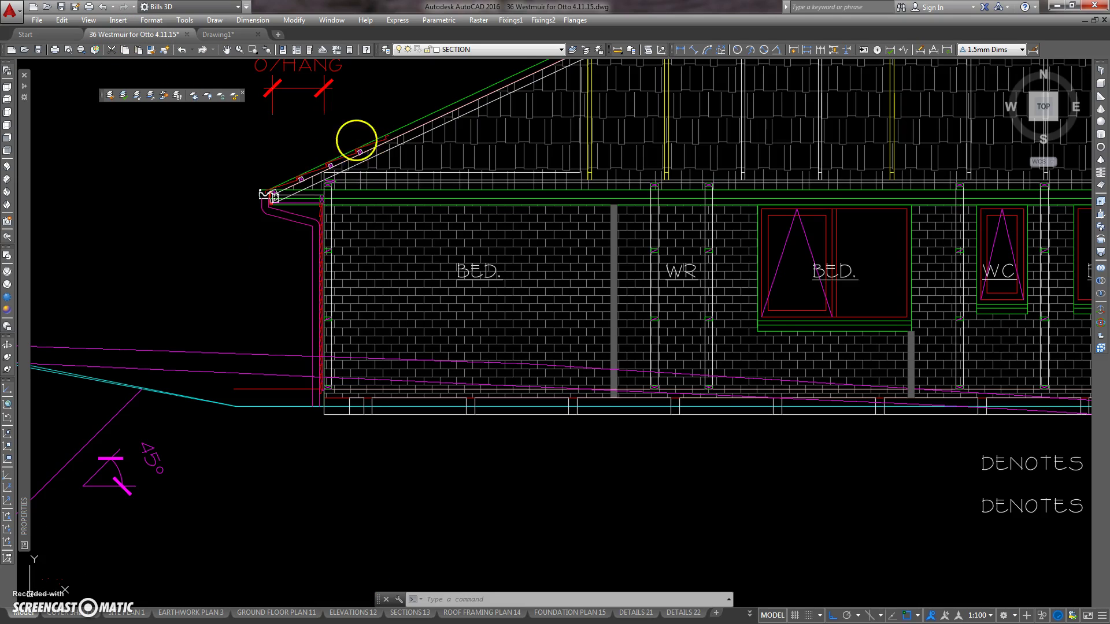
pyautogui.scroll(3, 314, 166)
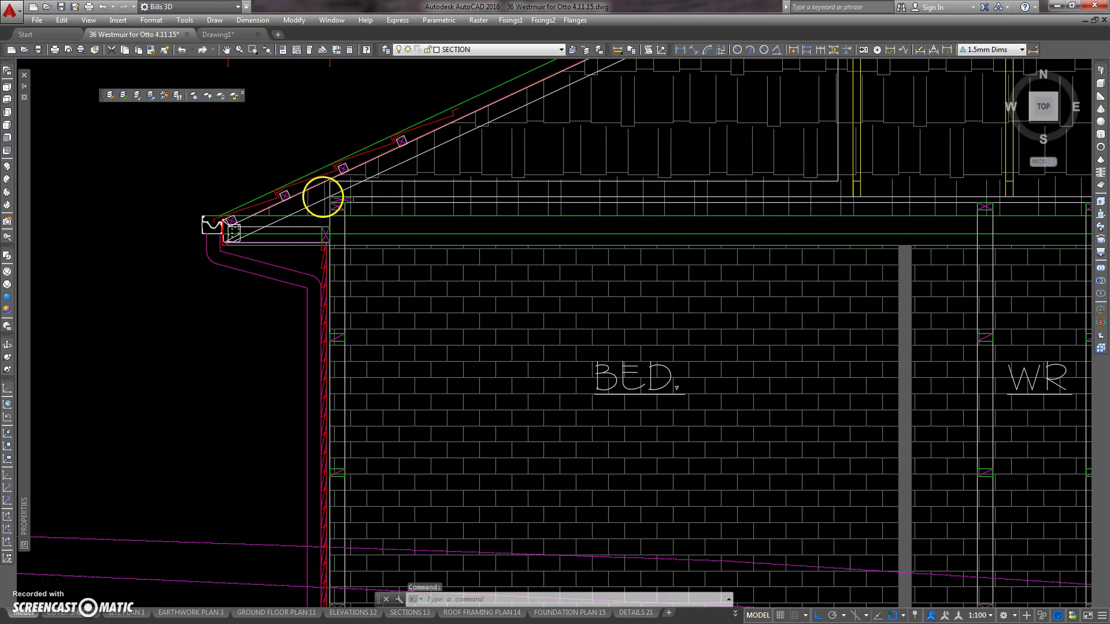
pyautogui.scroll(5, 322, 193)
pyautogui.scroll(-3, 488, 185)
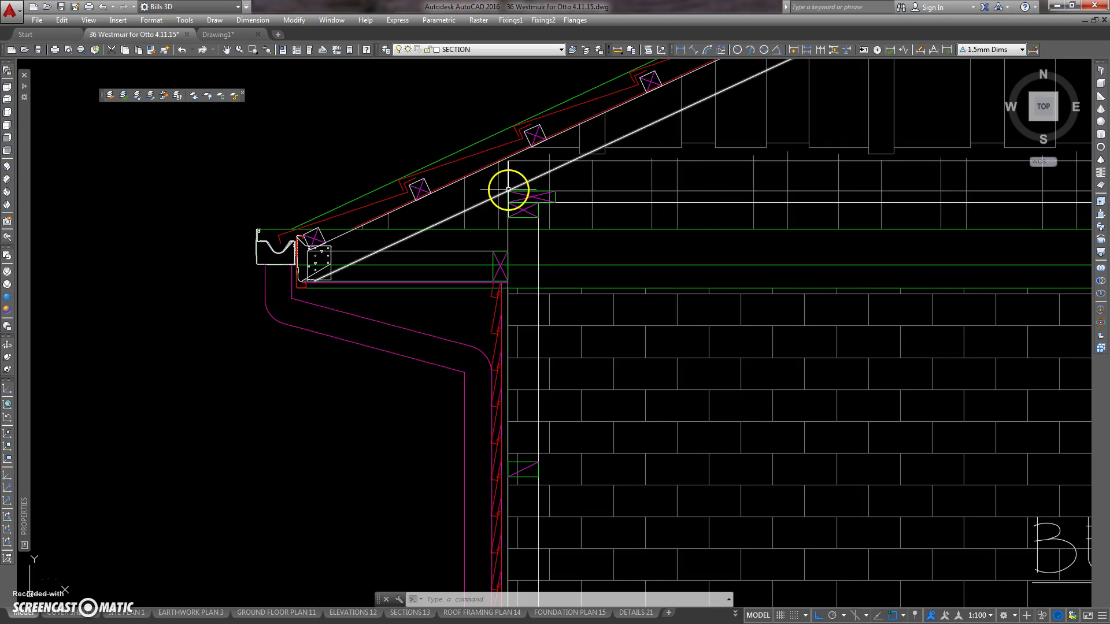
pyautogui.click(62, 20)
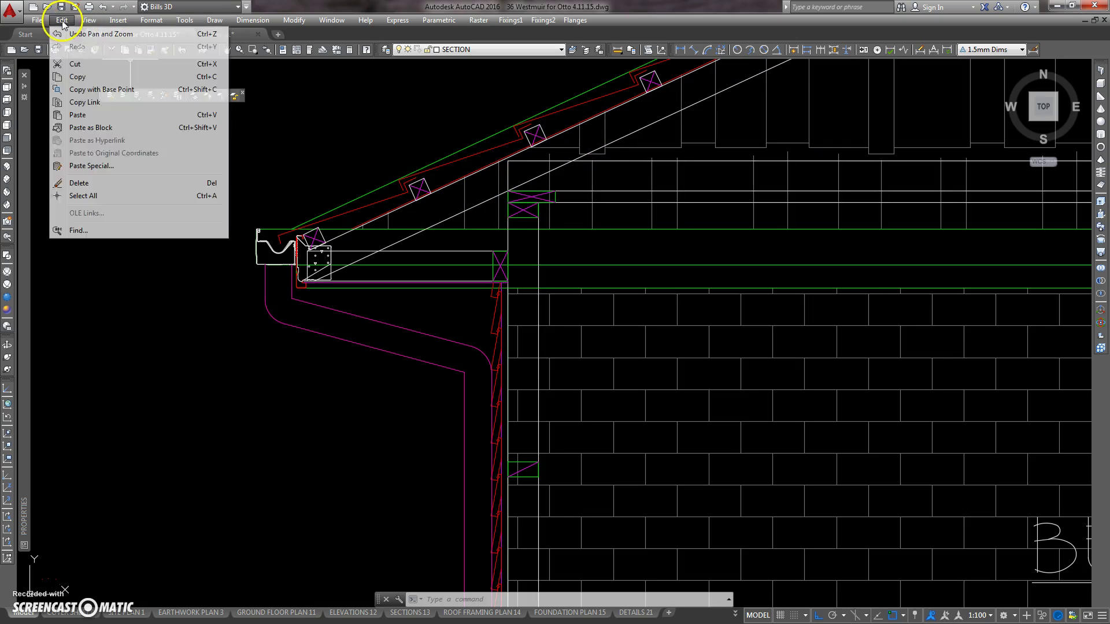
pyautogui.click(94, 90)
pyautogui.scroll(3, 517, 162)
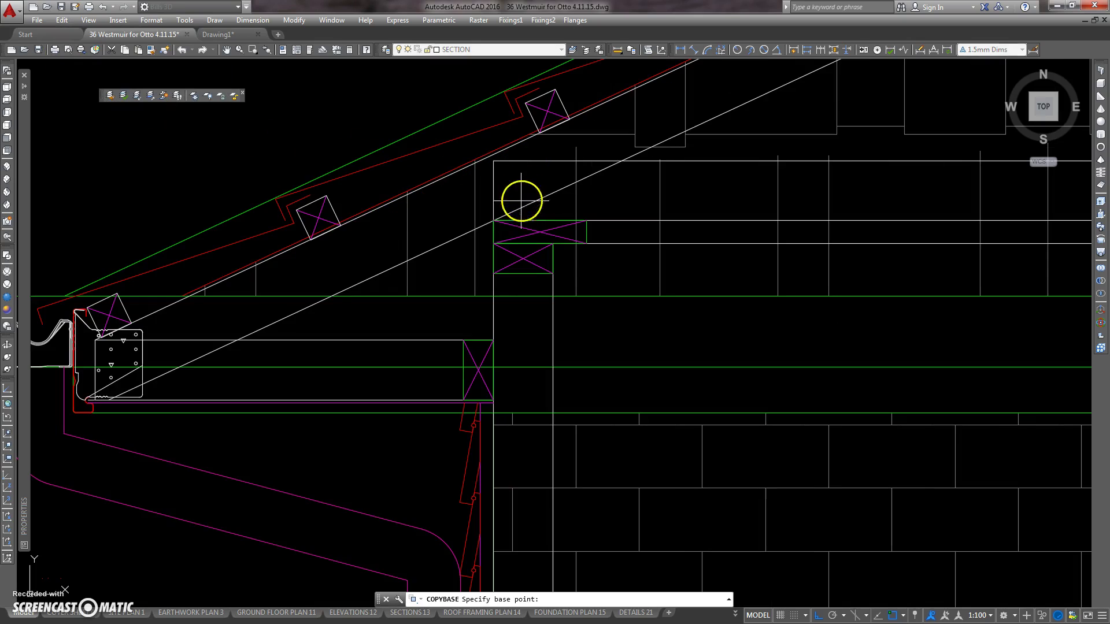
pyautogui.click(494, 221)
pyautogui.click(524, 207)
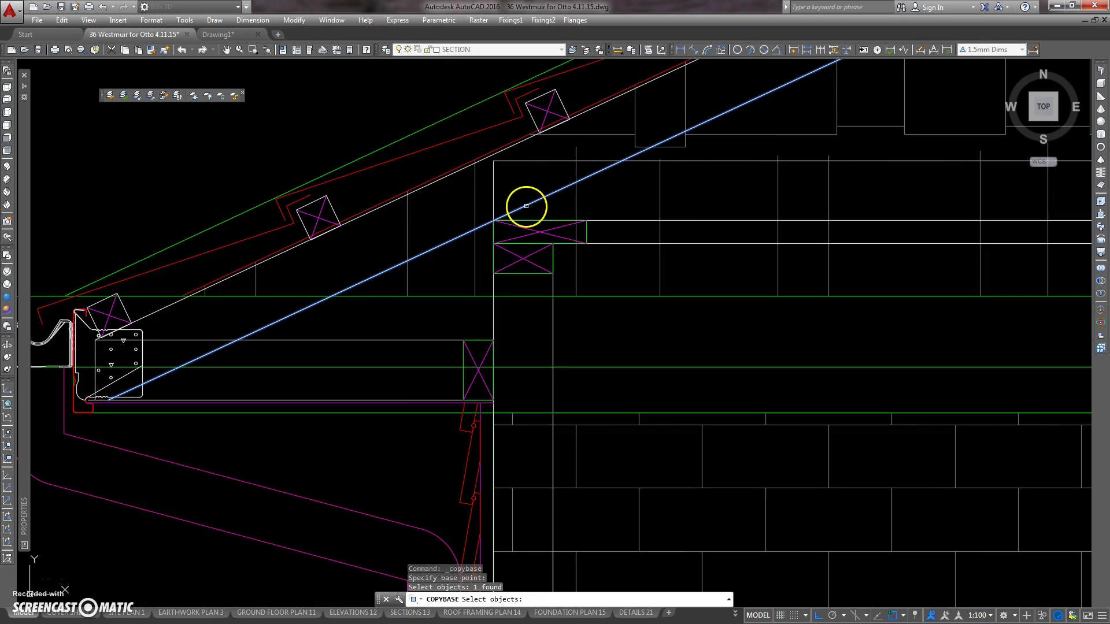
pyautogui.click(438, 180)
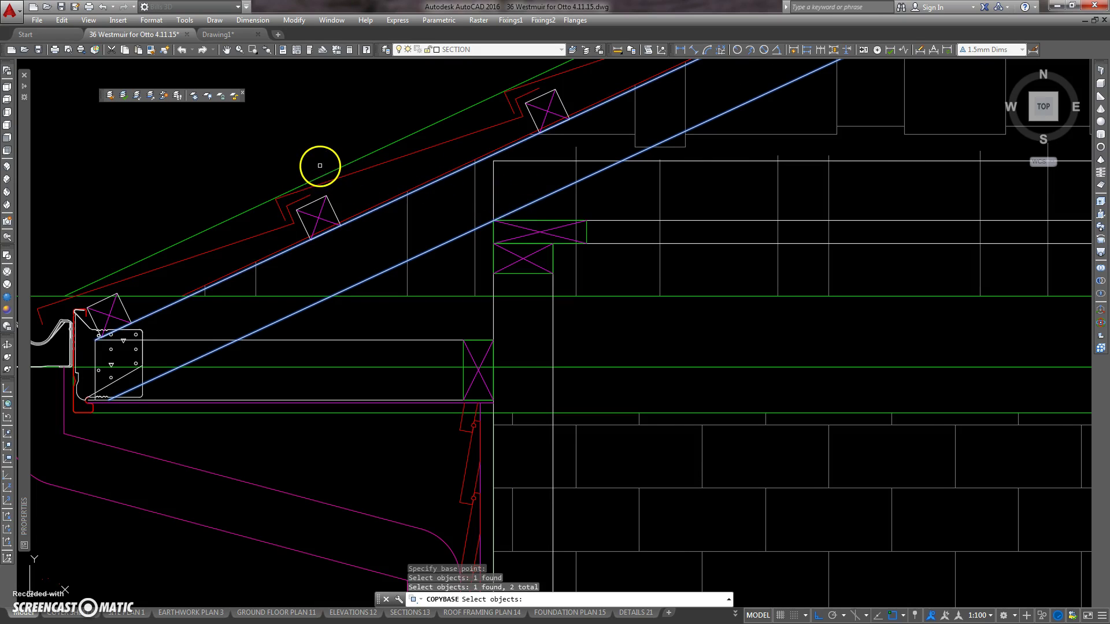
pyautogui.press('Return')
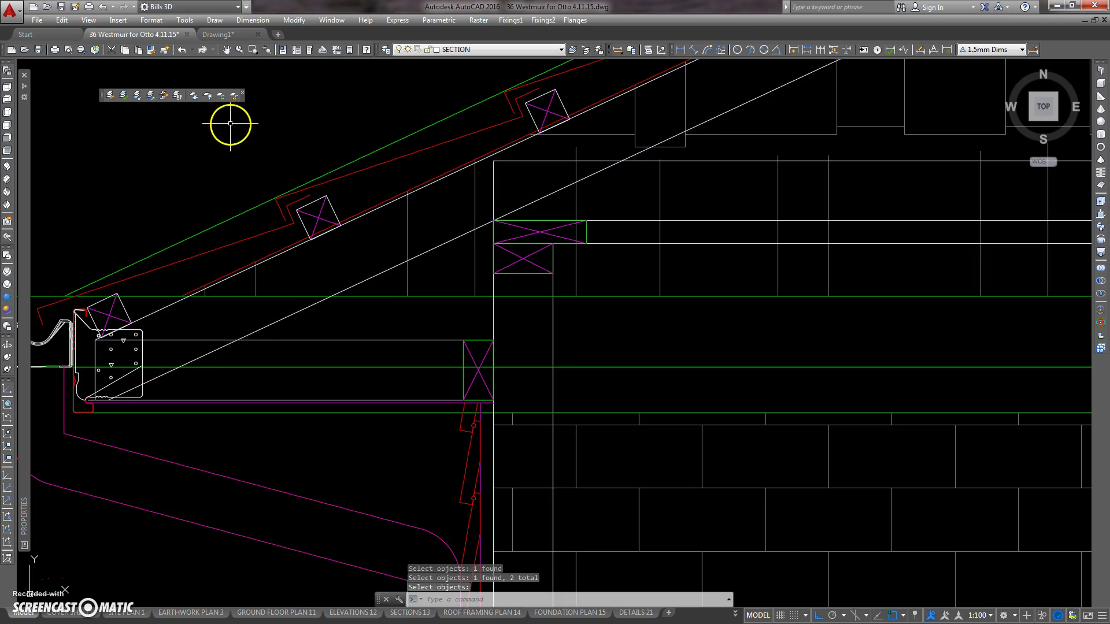
# Paste the two rafter lines into Drawing1 at the top of the wall.
pyautogui.click(237, 34)
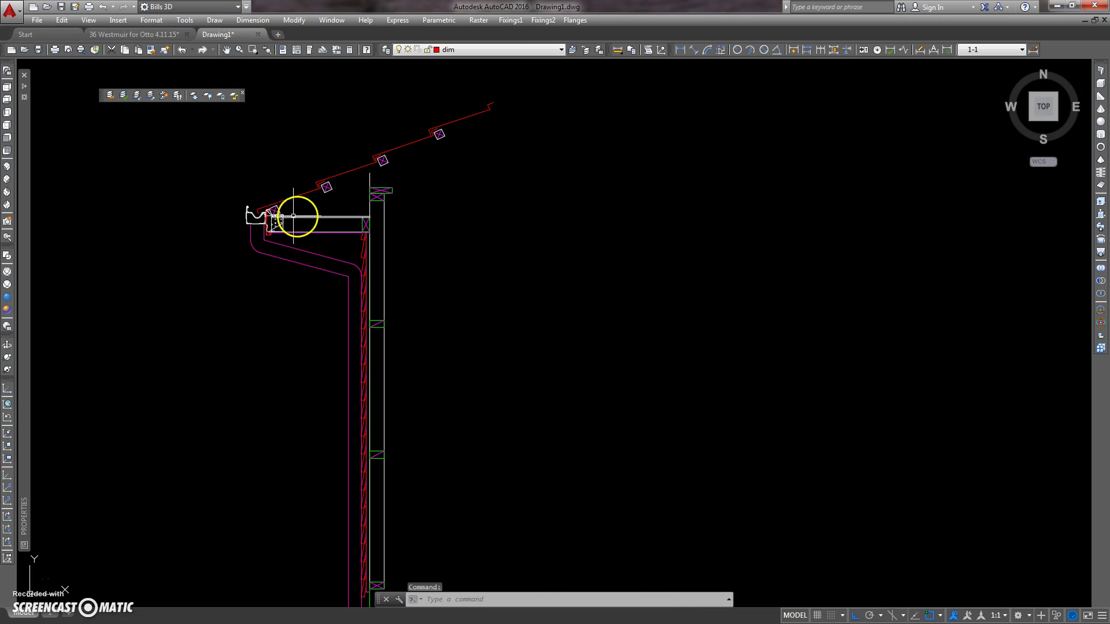
pyautogui.hotkey('ctrl', 'v')
pyautogui.scroll(9, 366, 185)
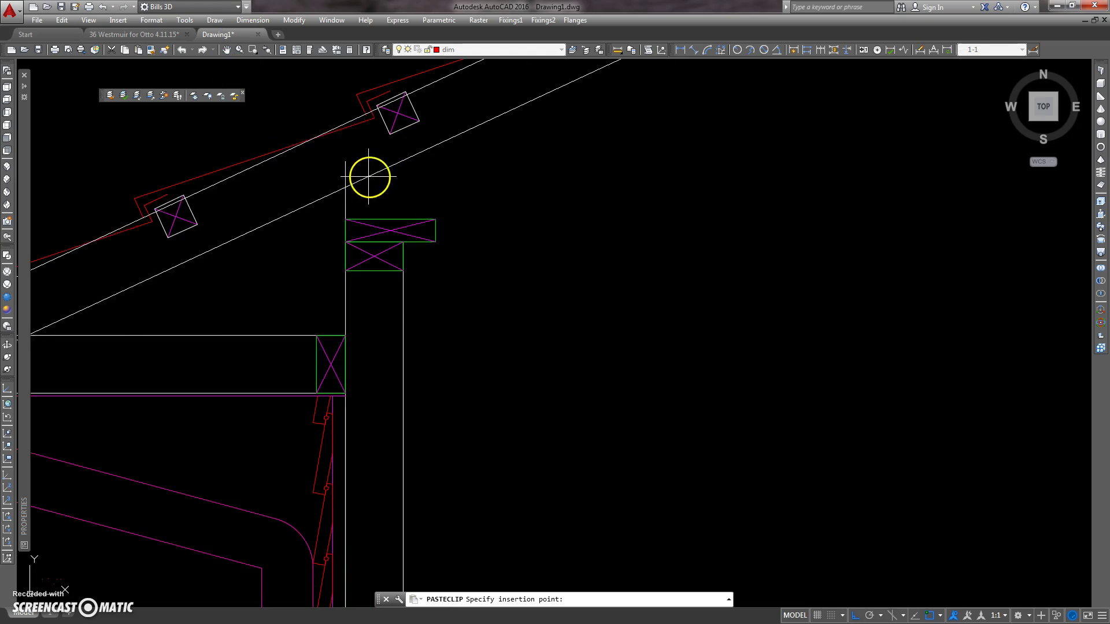
pyautogui.click(348, 240)
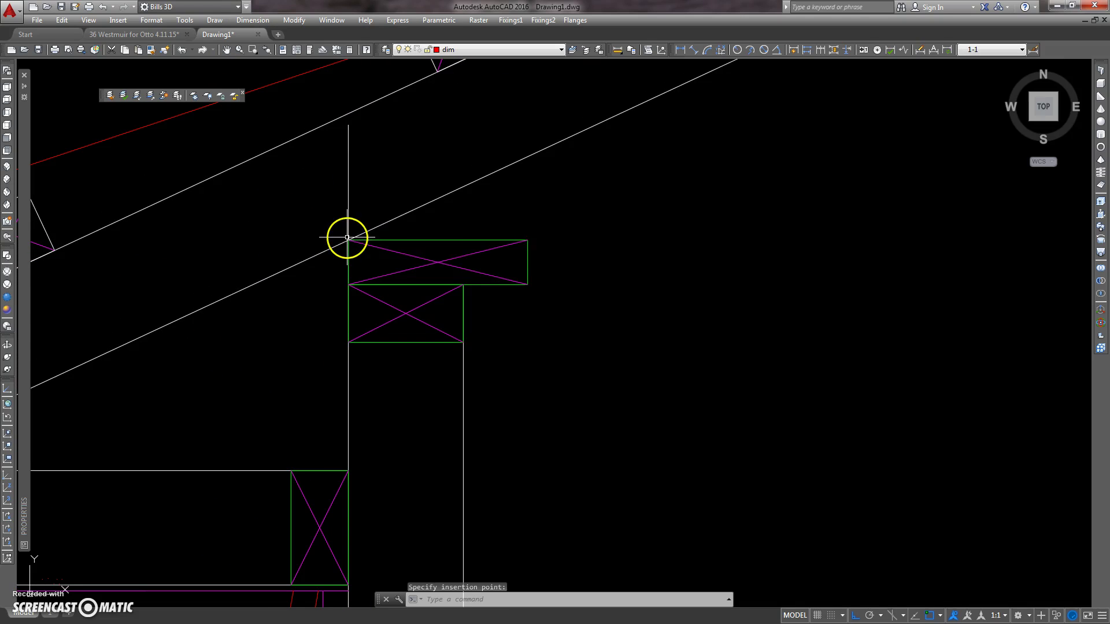
pyautogui.scroll(-6, 520, 246)
pyautogui.scroll(6, 513, 206)
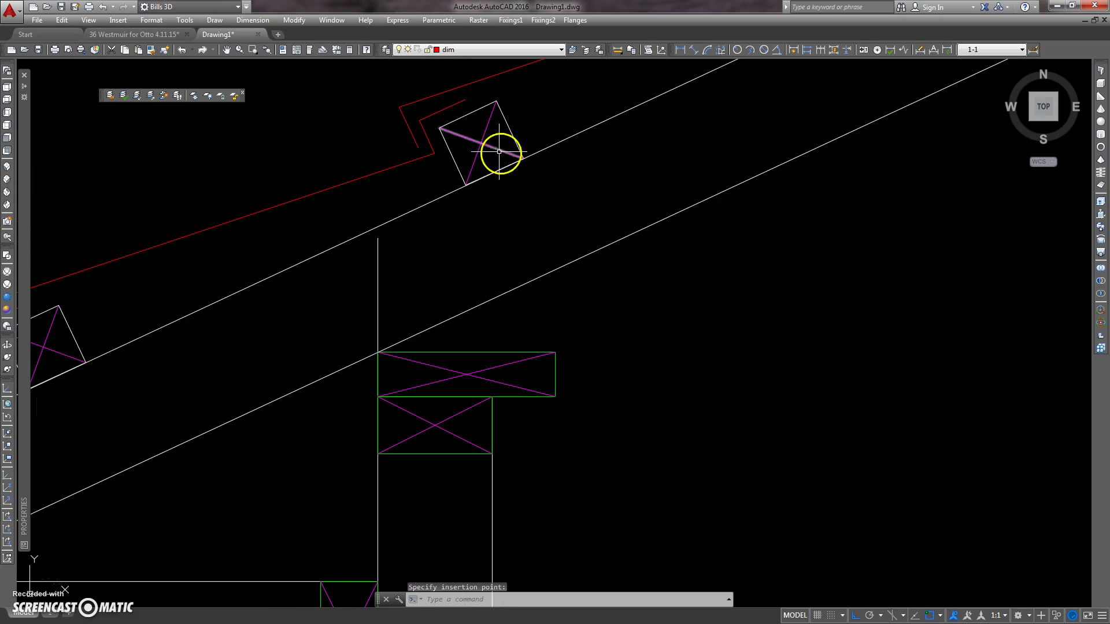
pyautogui.scroll(-6, 460, 228)
pyautogui.scroll(2, 565, 293)
pyautogui.scroll(-2, 453, 233)
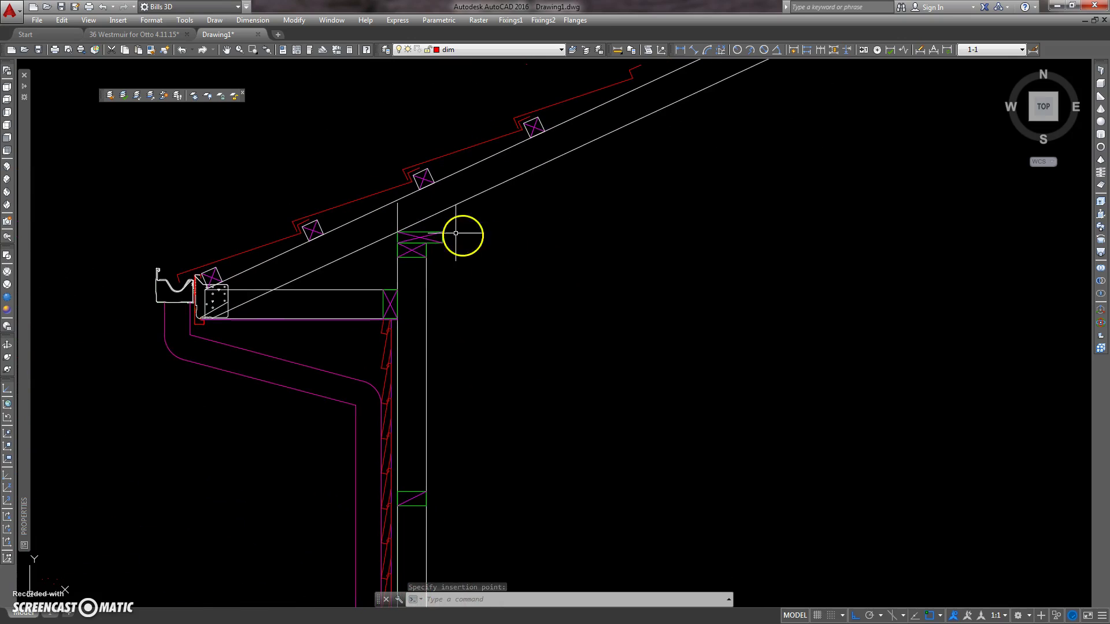
pyautogui.scroll(-6, 404, 223)
pyautogui.moveTo(314, 221); pyautogui.dragTo(281, 218, button='middle')
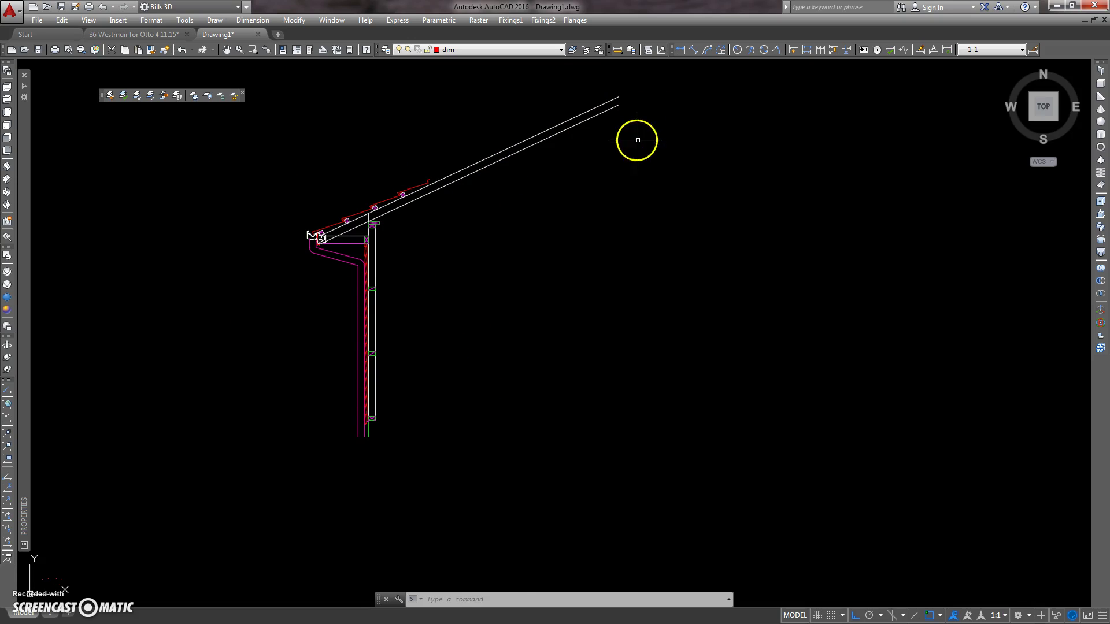
# Move the entire roof and gutter detail onto the SECTION layer.
pyautogui.click(651, 129)
pyautogui.click(250, 453)
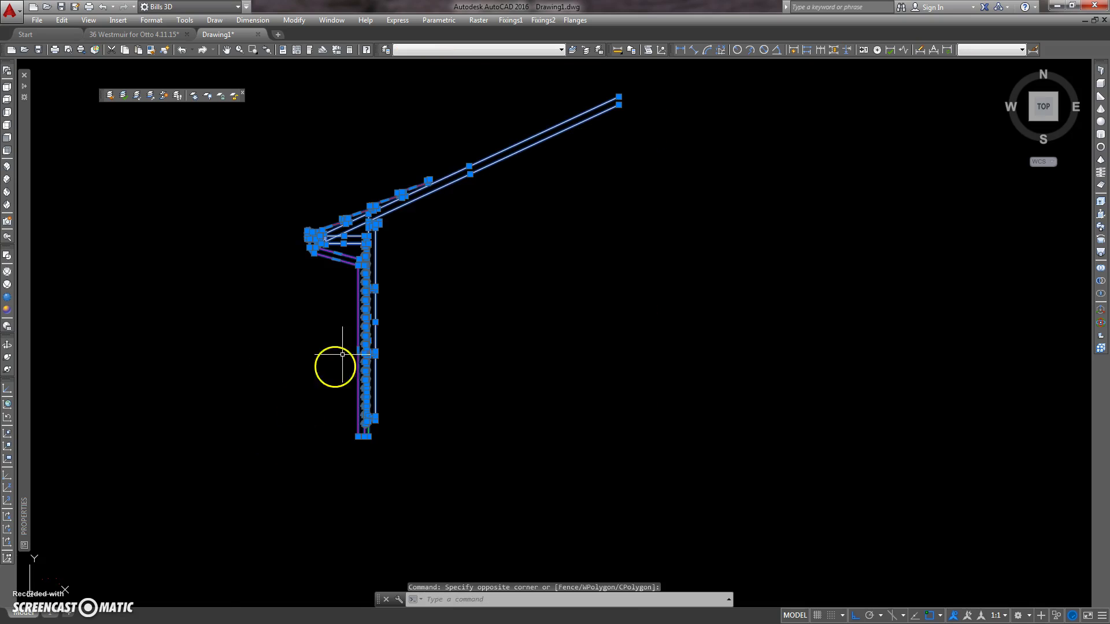
pyautogui.click(475, 50)
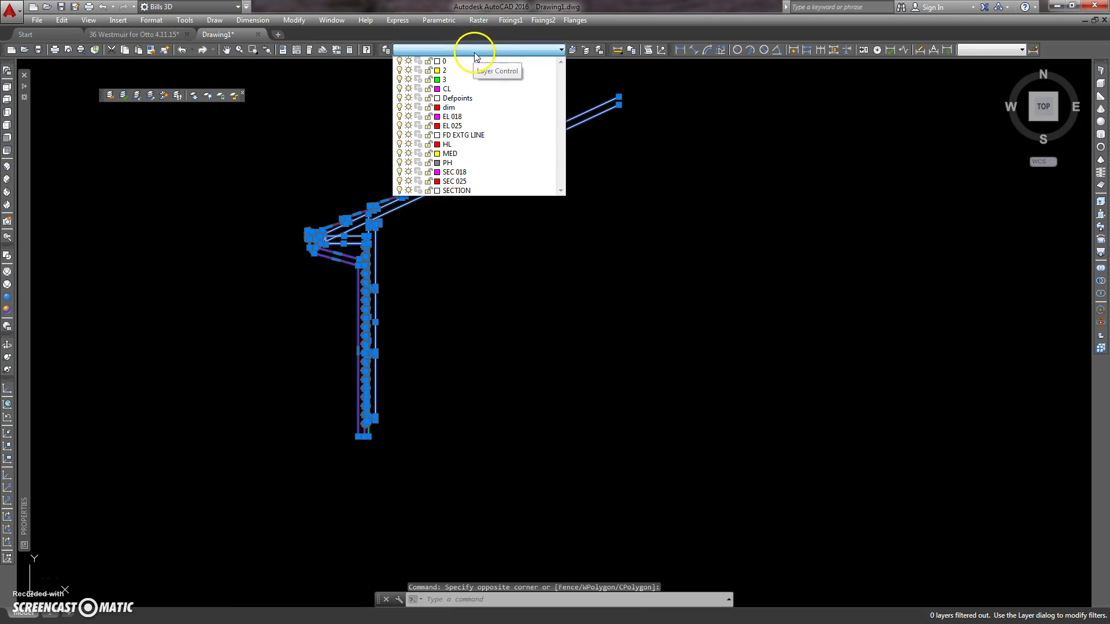
pyautogui.click(453, 190)
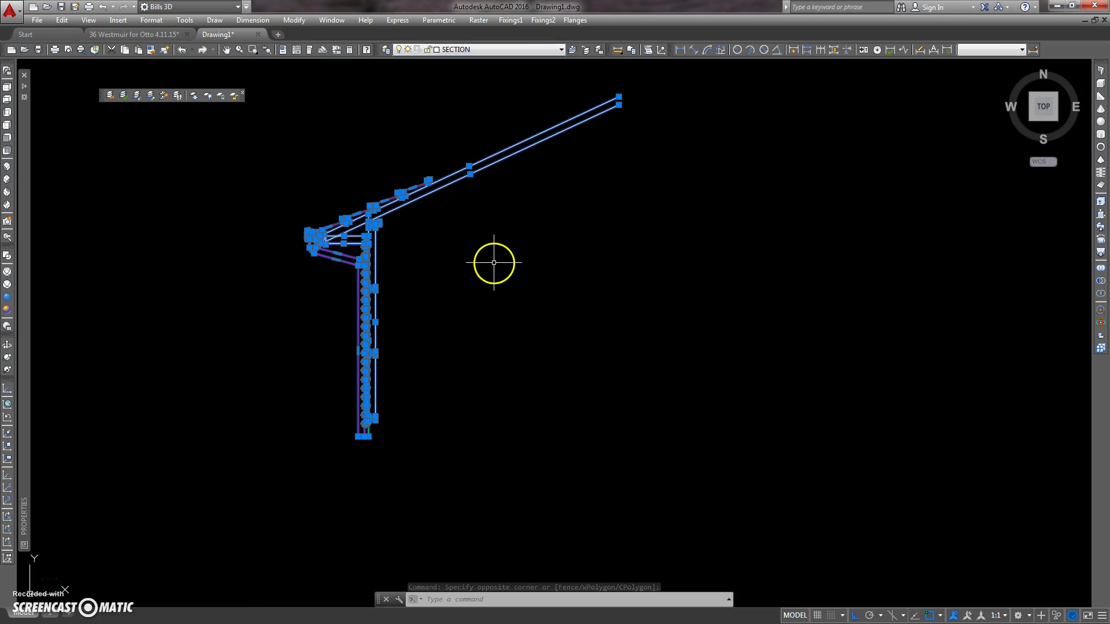
pyautogui.press('Escape')
pyautogui.press('Escape')
# Erase the two magenta downpipe lines from the eave detail.
pyautogui.scroll(5, 373, 278)
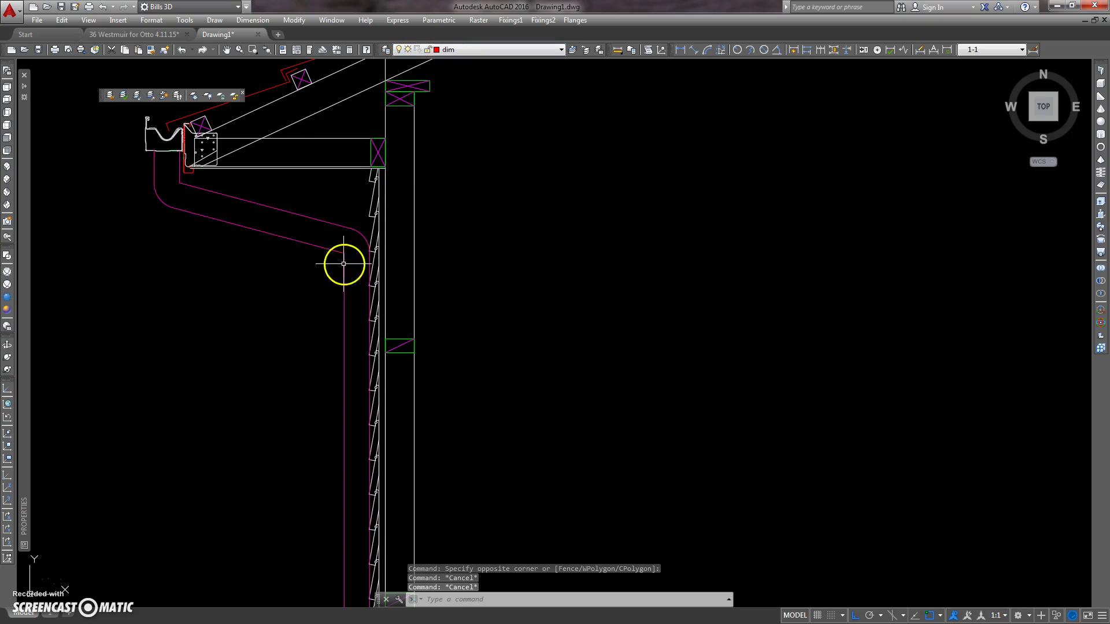
pyautogui.click(355, 216)
pyautogui.click(307, 267)
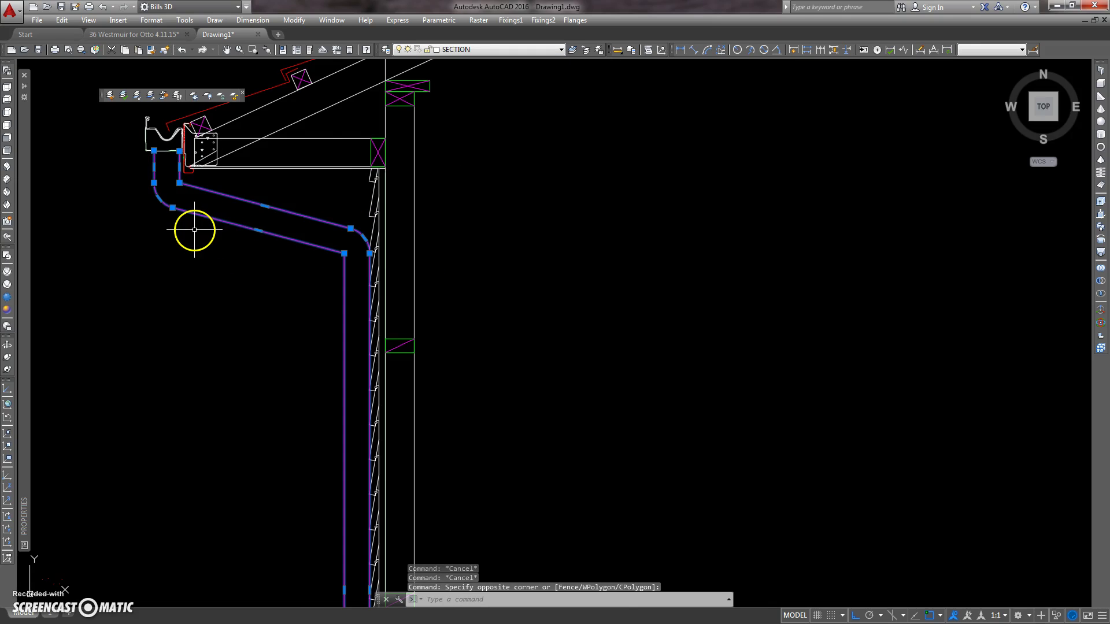
pyautogui.press('Delete')
pyautogui.scroll(-4, 231, 226)
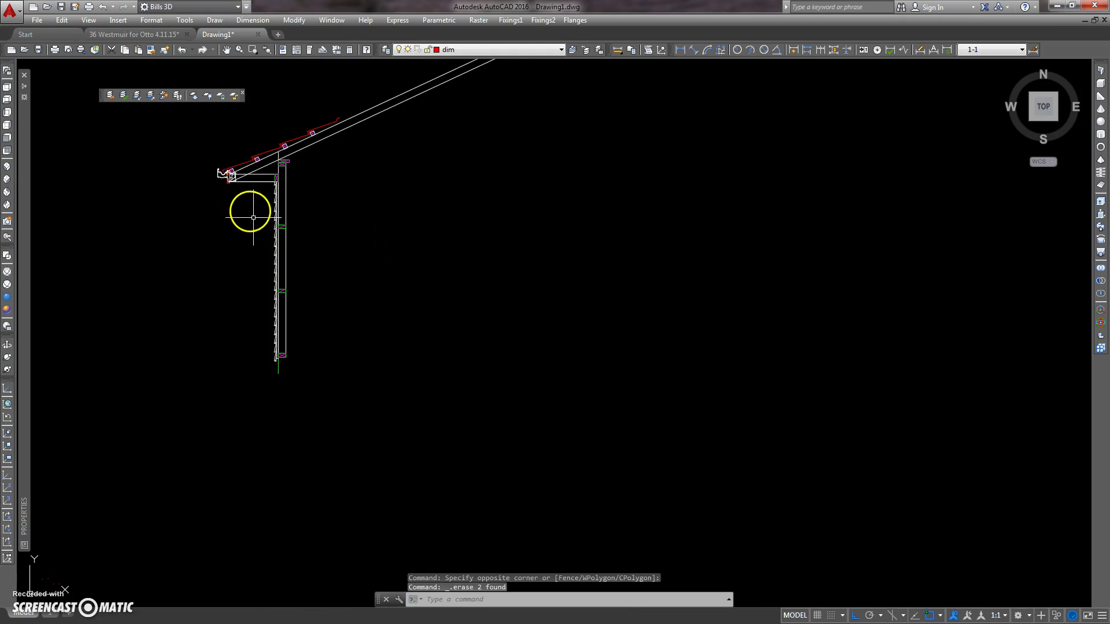
pyautogui.moveTo(307, 241); pyautogui.dragTo(320, 290, button='middle')
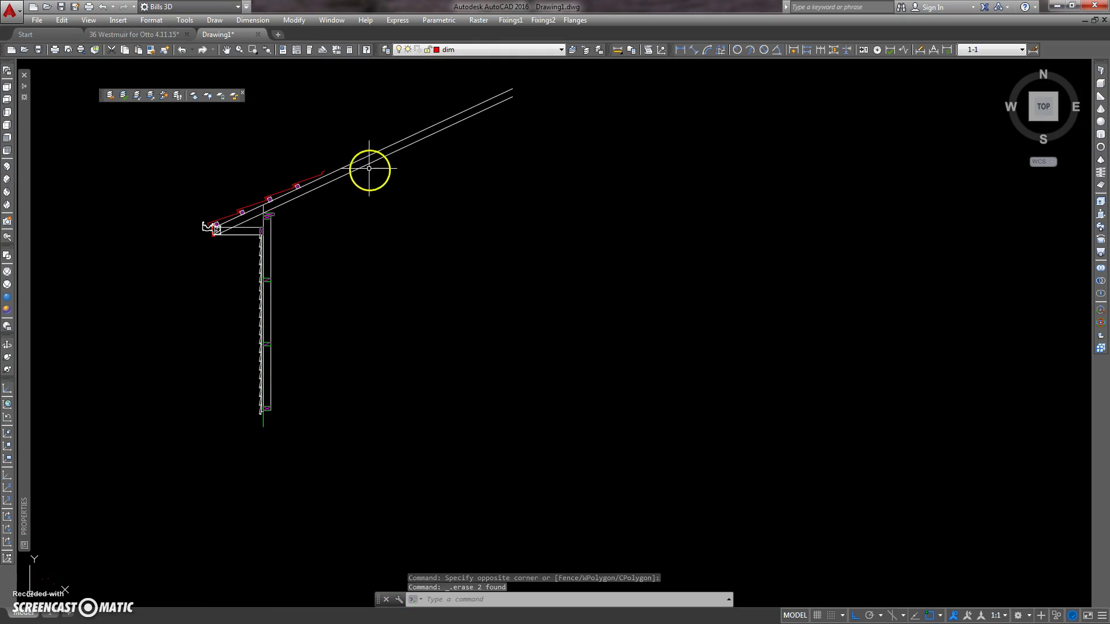